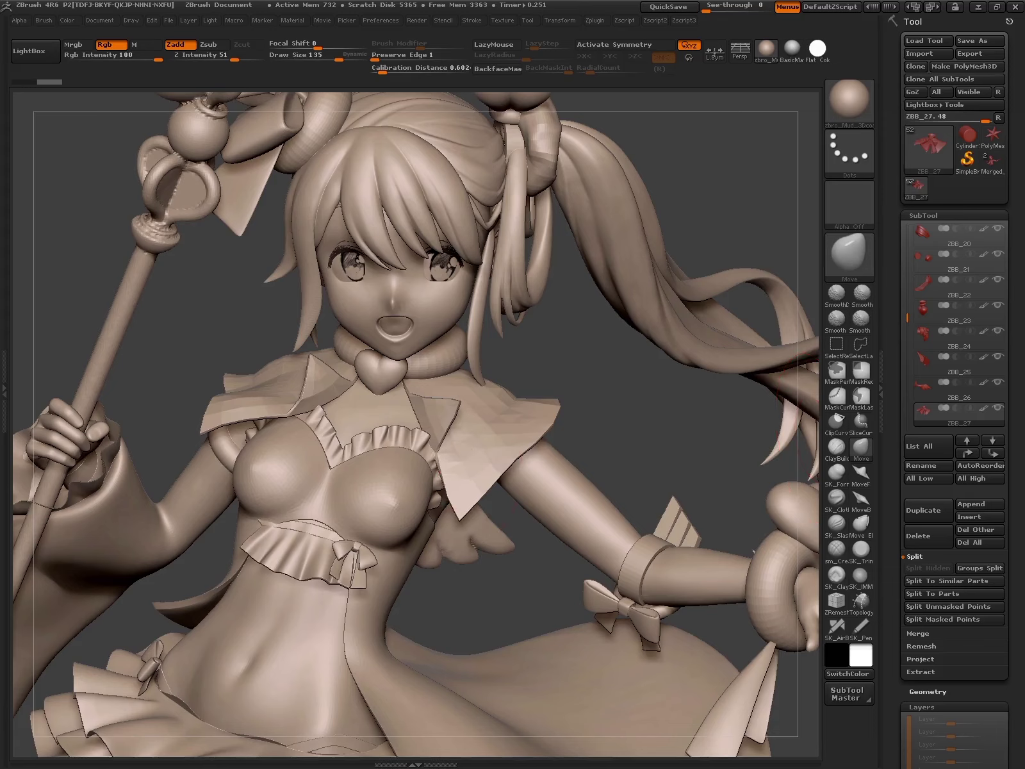
# - Solo the shoulder capelet subtool ZBB_27 and orbit to view the collar and arms
pyautogui.moveTo(438, 487)
pyautogui.mouseDown()
pyautogui.moveTo(438, 449)
pyautogui.moveTo(339, 403)
pyautogui.moveTo(420, 500)
pyautogui.mouseUp()
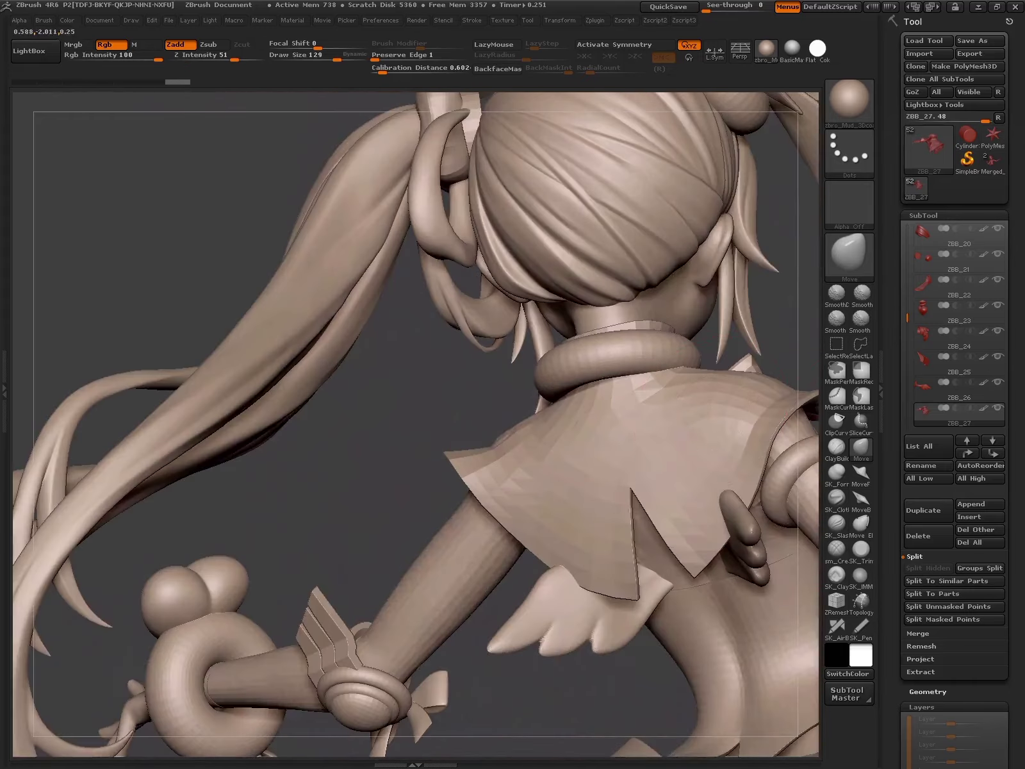
pyautogui.keyDown('shift'); pyautogui.click(998, 407); pyautogui.keyUp('shift')
pyautogui.click(919, 446)
pyautogui.click(828, 508)
pyautogui.moveTo(755, 446)
pyautogui.mouseDown()
pyautogui.moveTo(638, 441)
pyautogui.moveTo(647, 461)
pyautogui.mouseUp()
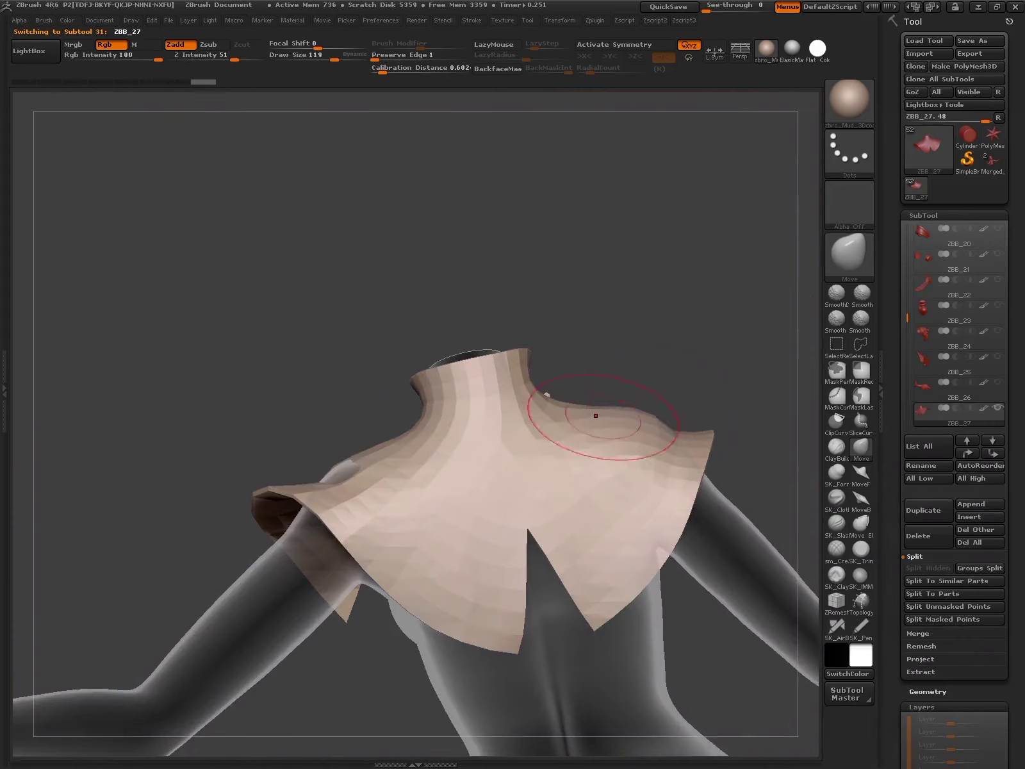
# - Toggle Solo to compare the collar against the body, then make ZBB_27 active again
pyautogui.moveTo(596, 415)
pyautogui.mouseDown()
pyautogui.moveTo(469, 457)
pyautogui.moveTo(511, 459)
pyautogui.moveTo(537, 506)
pyautogui.moveTo(492, 412)
pyautogui.moveTo(397, 423)
pyautogui.moveTo(487, 417)
pyautogui.mouseUp()
pyautogui.click(862, 421)
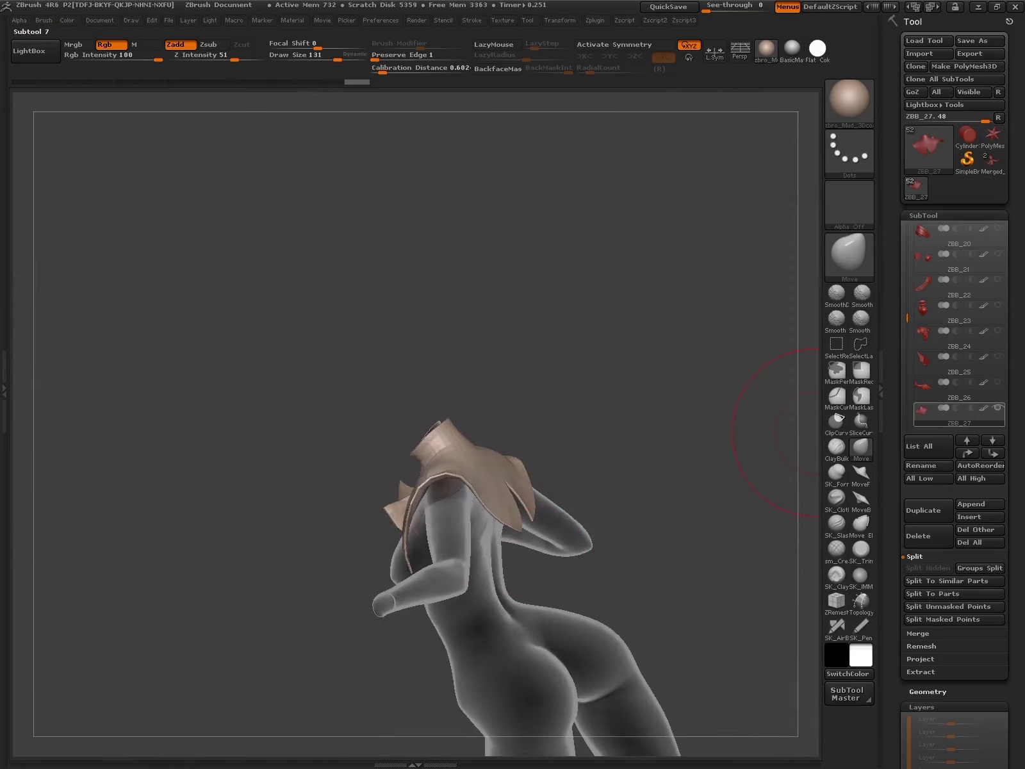
pyautogui.moveTo(777, 430); pyautogui.dragTo(535, 537)
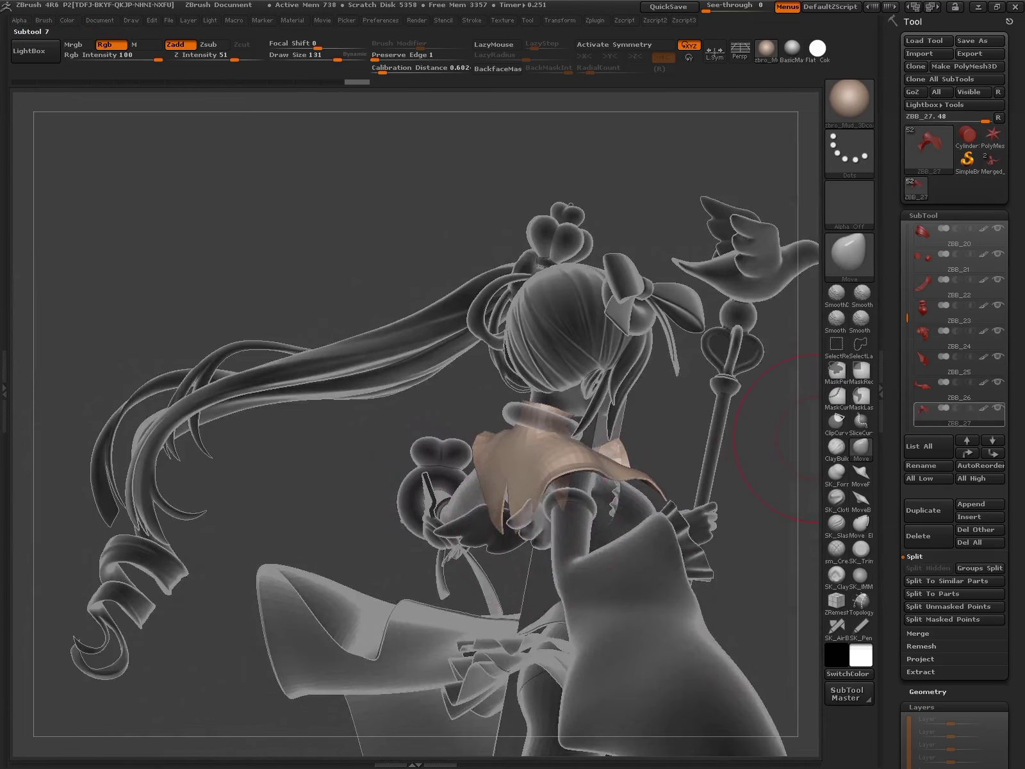
pyautogui.press('n')
pyautogui.click(811, 426)
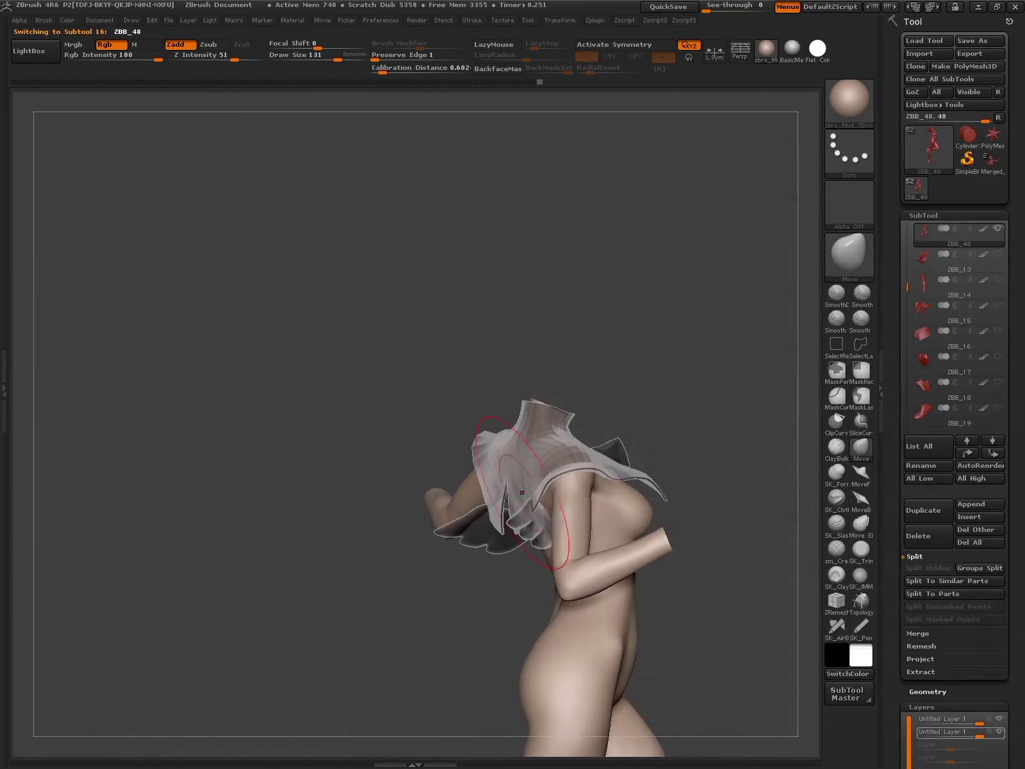
pyautogui.keyDown('alt'); pyautogui.click(522, 492); pyautogui.keyUp('alt')
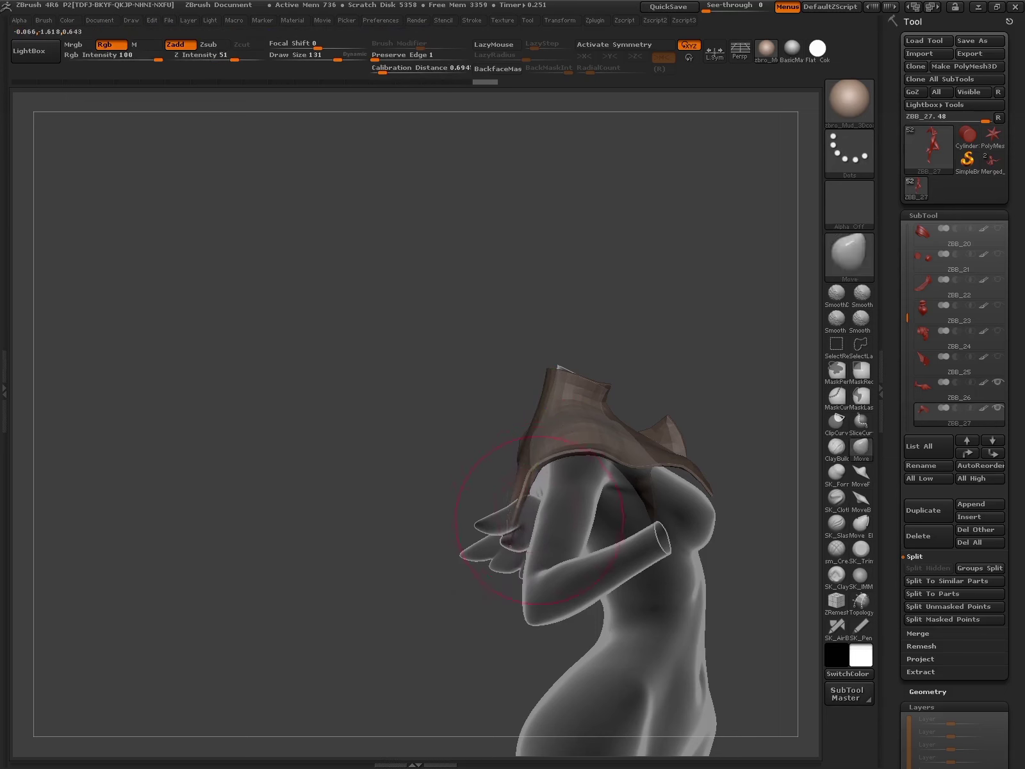
# - Mask part of the collar and push its flaps outward with the Move brush
pyautogui.rightClick(654, 385)
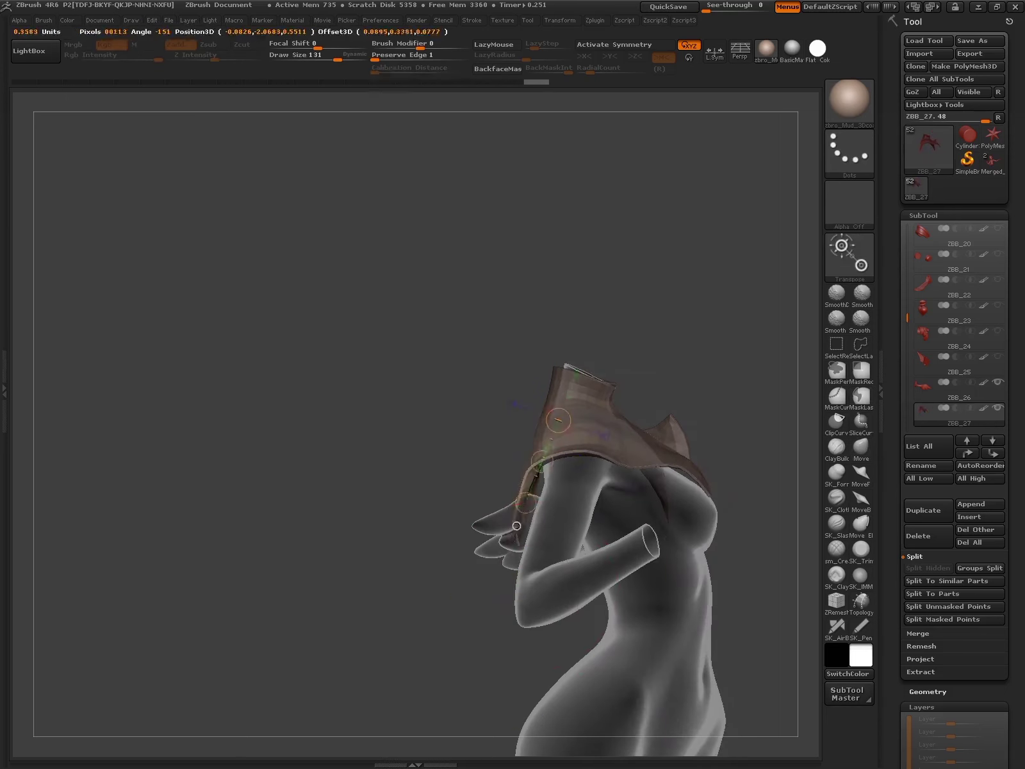
pyautogui.moveTo(572, 591); pyautogui.dragTo(675, 596)
pyautogui.press('q')
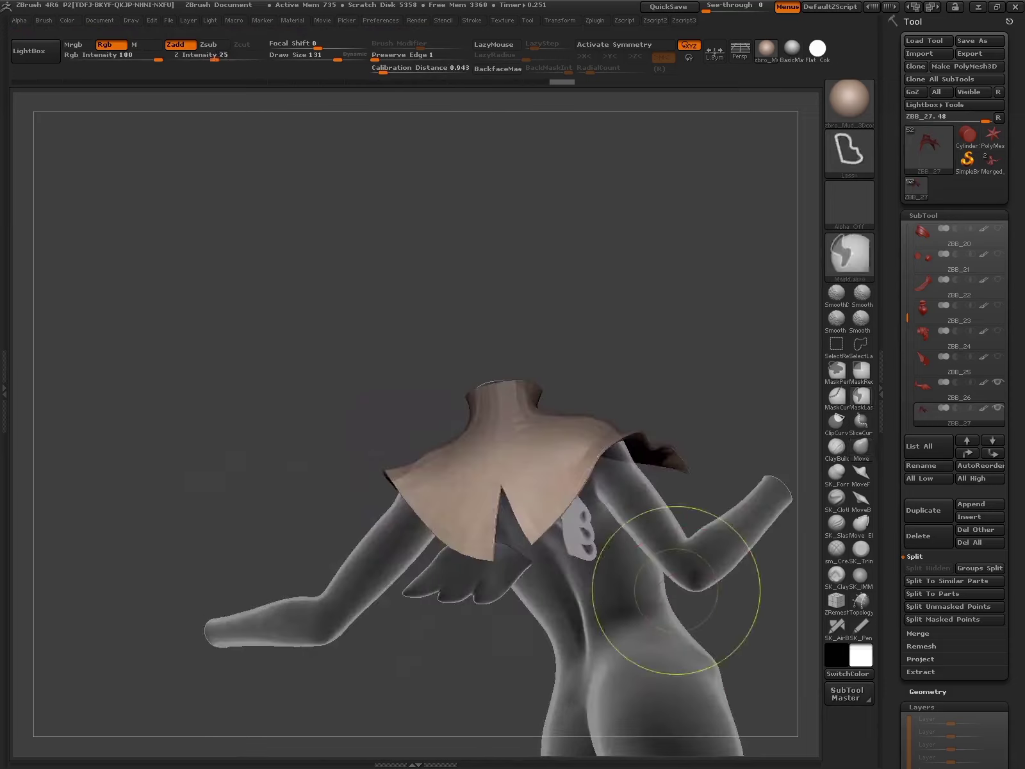
pyautogui.moveTo(410, 334); pyautogui.dragTo(532, 442)
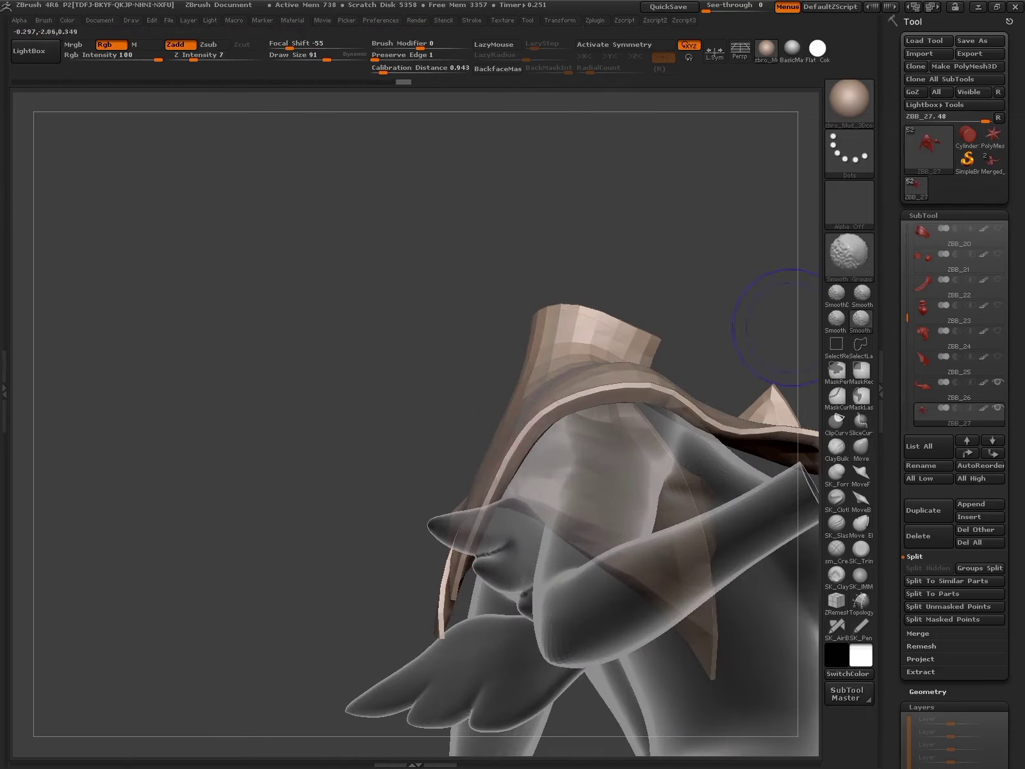
pyautogui.moveTo(481, 519)
pyautogui.keyDown('shift'); pyautogui.mouseDown()
pyautogui.moveTo(384, 557)
pyautogui.moveTo(577, 449)
pyautogui.moveTo(532, 532)
pyautogui.mouseUp(); pyautogui.keyUp('shift')
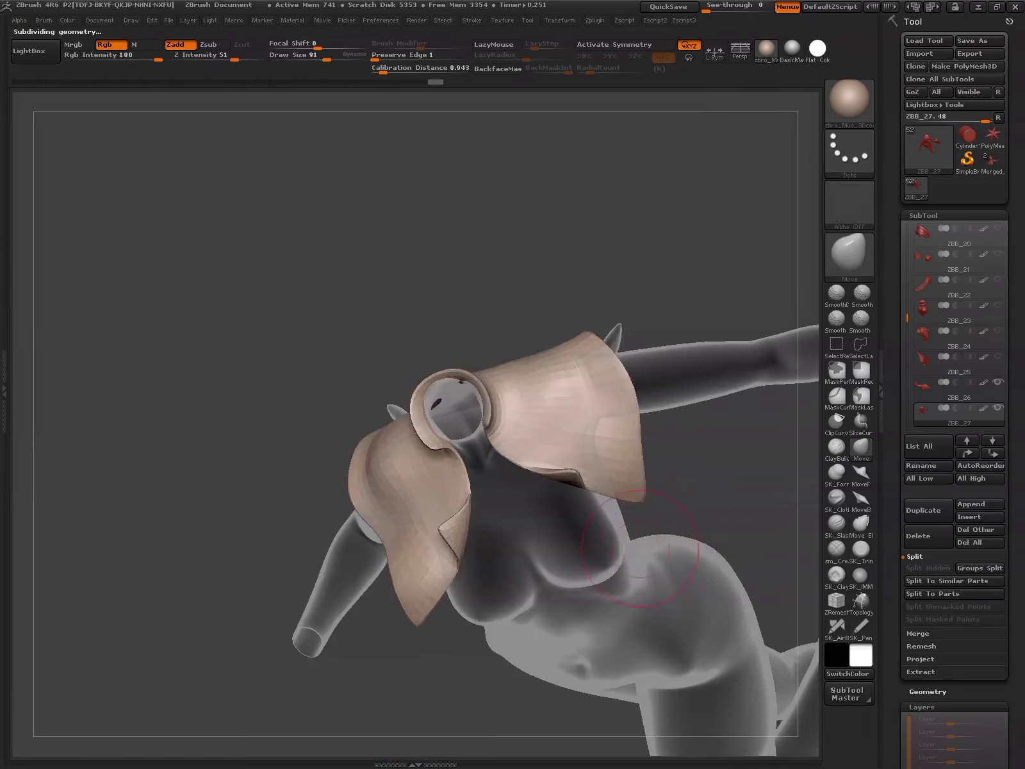
# - Orbit around the collar and bring up the Space menu to build its thickness and panel loops
pyautogui.moveTo(641, 548)
pyautogui.mouseDown()
pyautogui.moveTo(675, 457)
pyautogui.moveTo(559, 523)
pyautogui.mouseUp()
pyautogui.press('space')
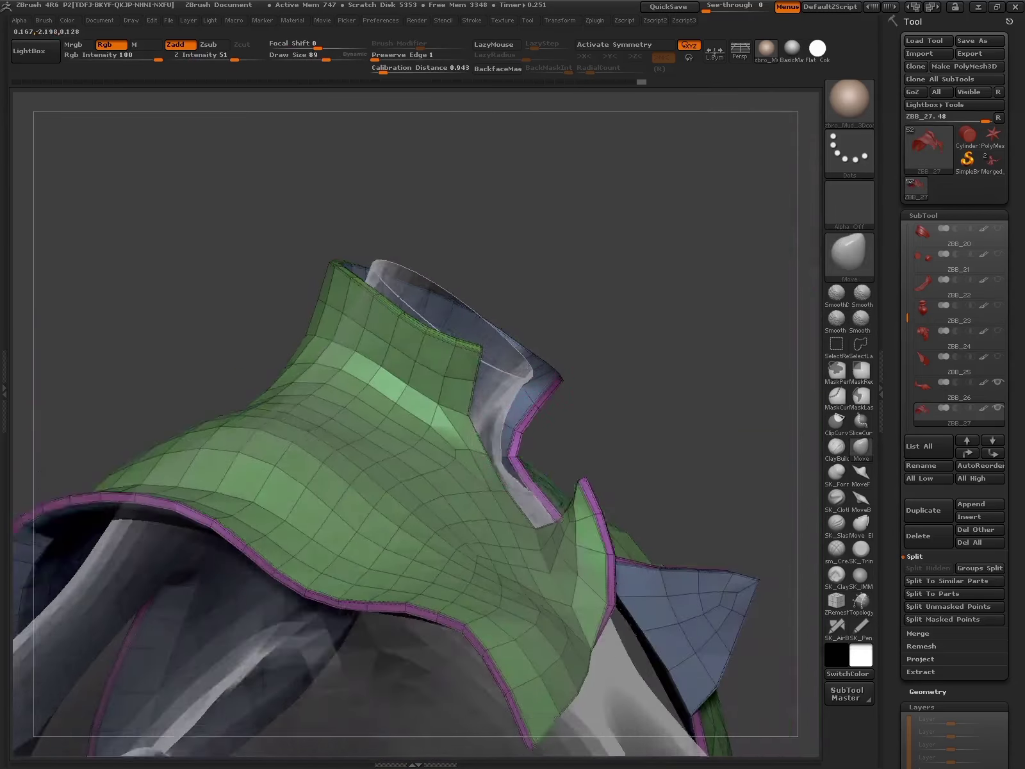
# - Shape the collar's neck roll and flaps with Move and Ctrl-lasso masking, then mask the whole collar
pyautogui.moveTo(607, 373); pyautogui.dragTo(530, 402)
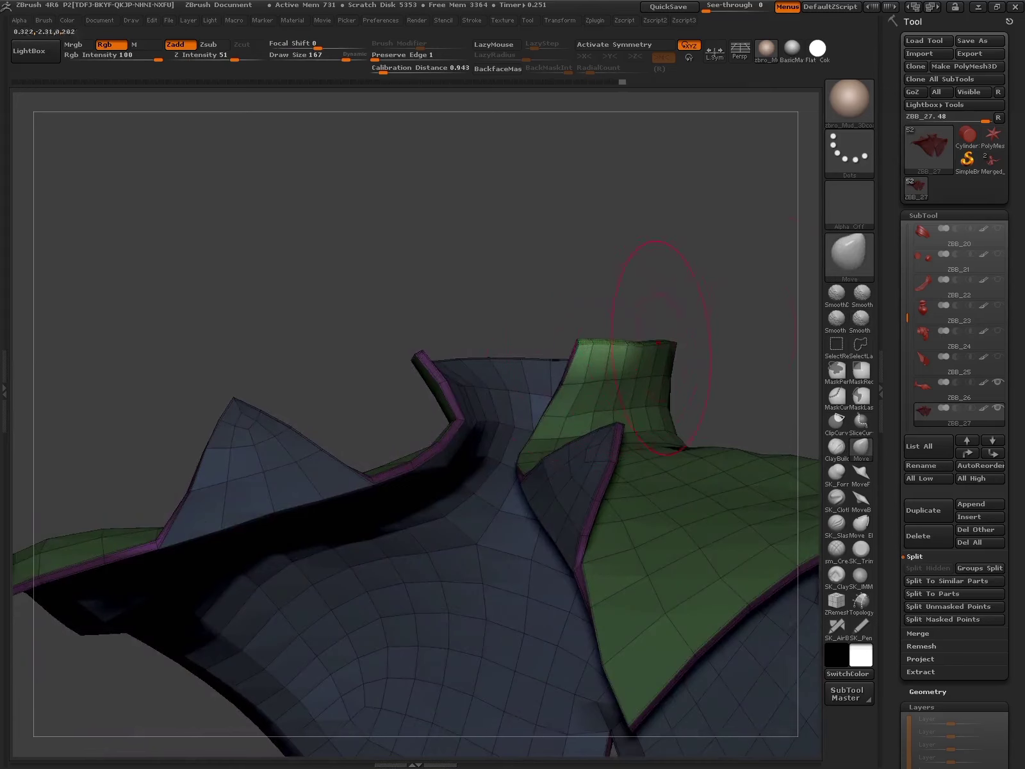
pyautogui.press('ctrl')
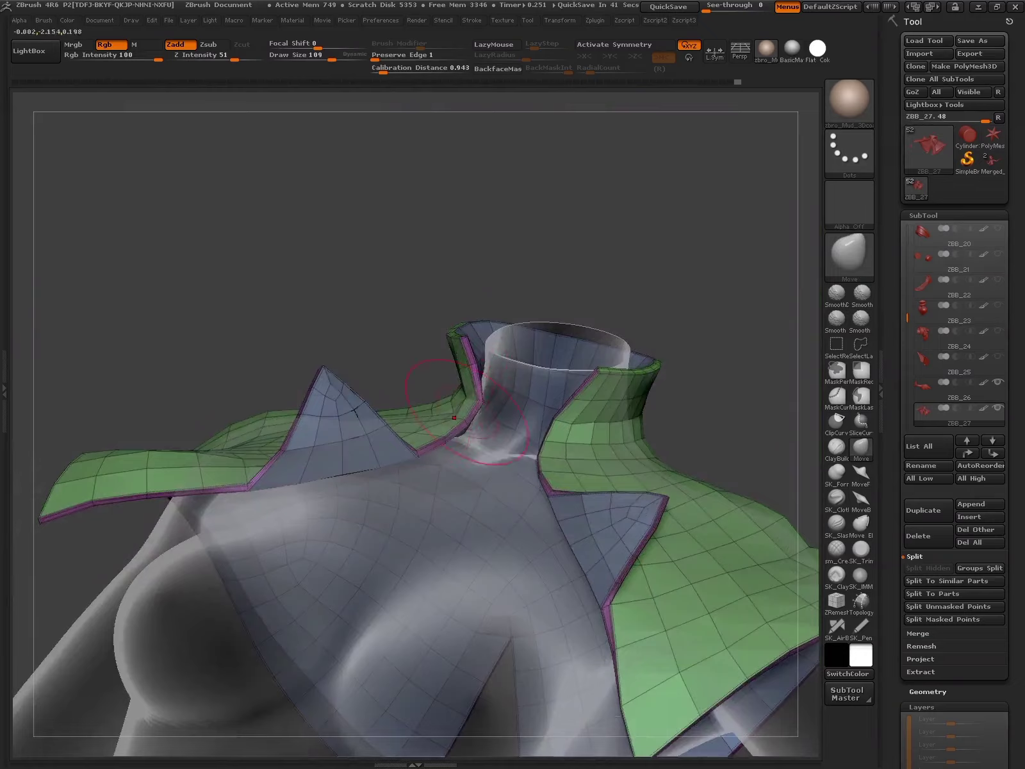
pyautogui.moveTo(455, 417)
pyautogui.mouseDown()
pyautogui.moveTo(404, 355)
pyautogui.moveTo(498, 495)
pyautogui.mouseUp()
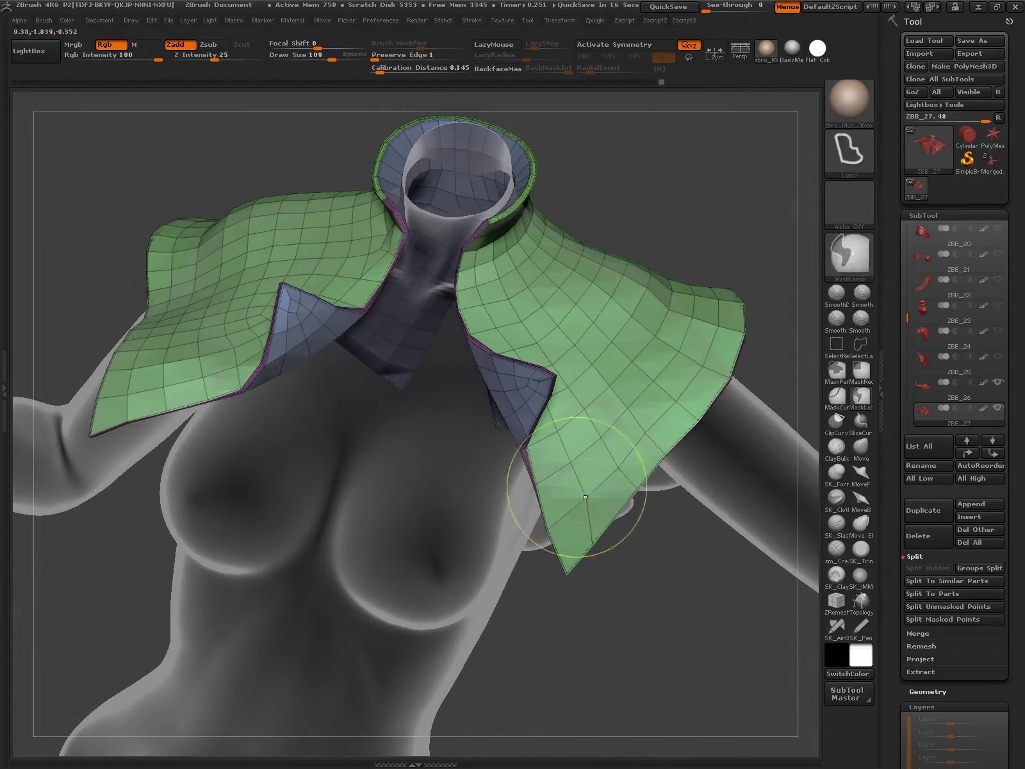
pyautogui.hotkey('ctrl', 'a')
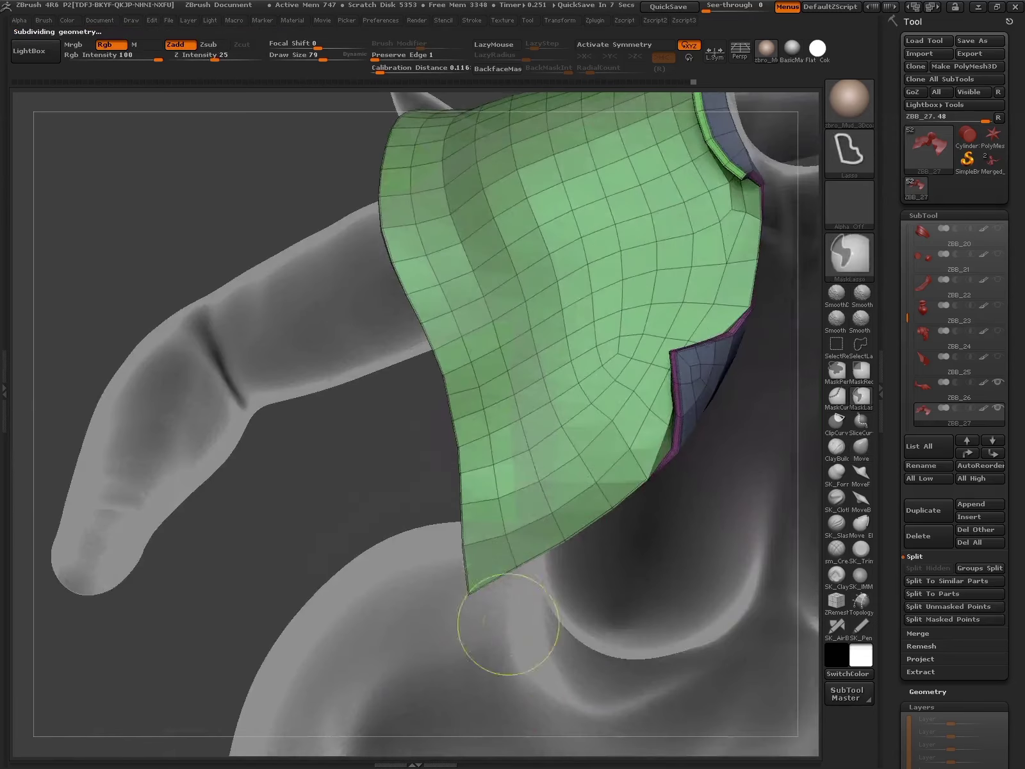
# - Move the masked flap tips along a Transpose action line, then return to the Move brush
pyautogui.press('w')
pyautogui.keyDown('ctrl'); pyautogui.moveTo(469, 600); pyautogui.dragTo(516, 567); pyautogui.keyUp('ctrl')
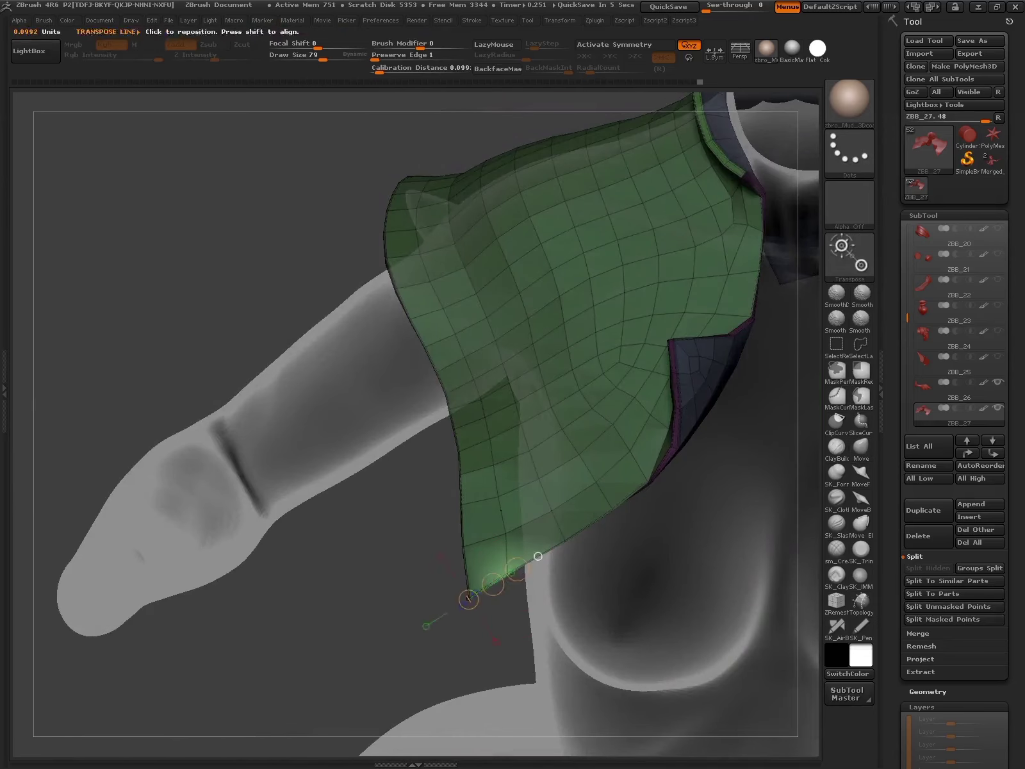
pyautogui.press('q')
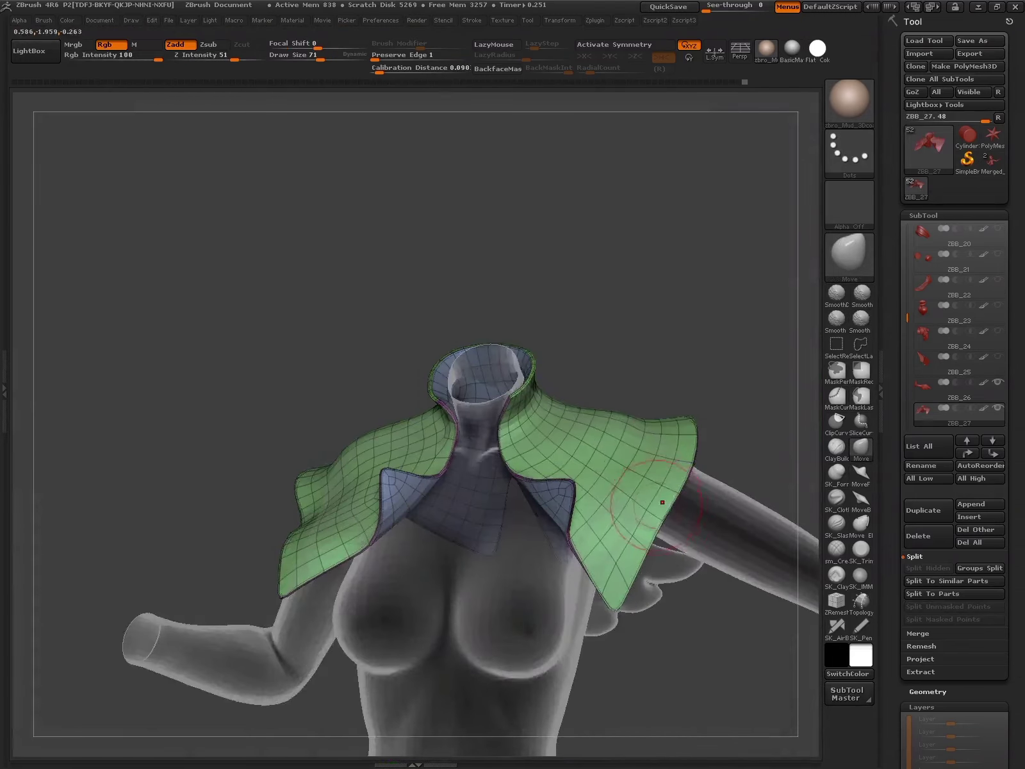
pyautogui.scroll(2, 662, 502)
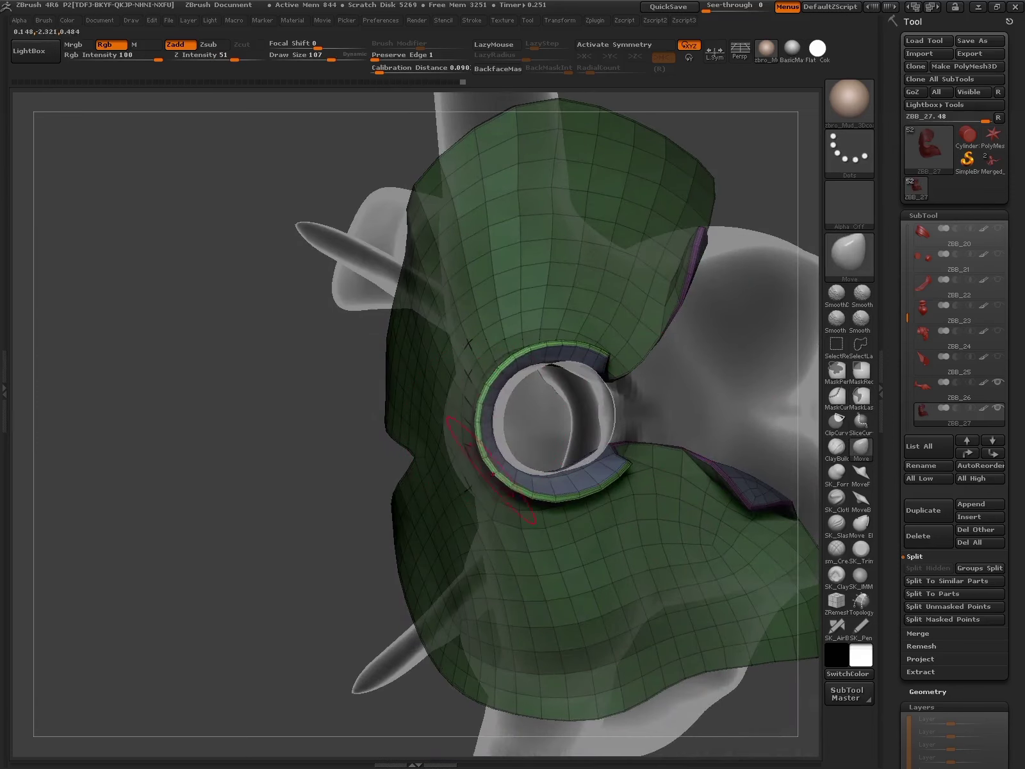
pyautogui.moveTo(493, 475); pyautogui.dragTo(650, 478)
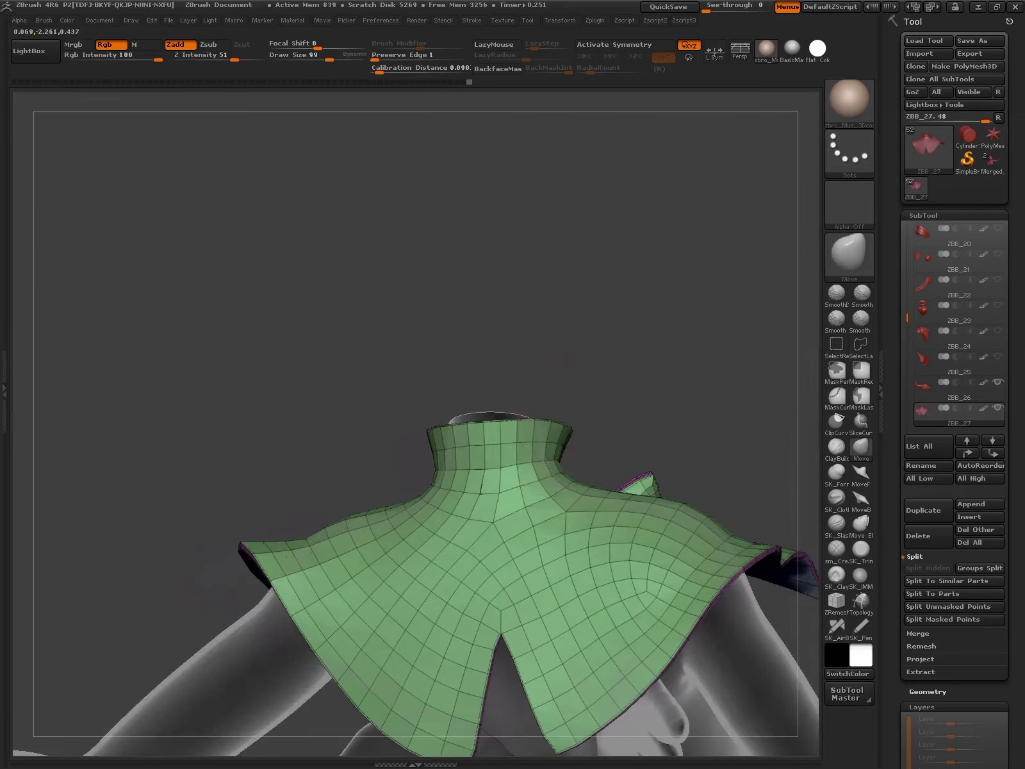
# - Zoom onto the collar's neck and shoulder and flash the reference image for comparison
pyautogui.moveTo(619, 407)
pyautogui.mouseDown()
pyautogui.moveTo(572, 480)
pyautogui.moveTo(486, 675)
pyautogui.mouseUp()
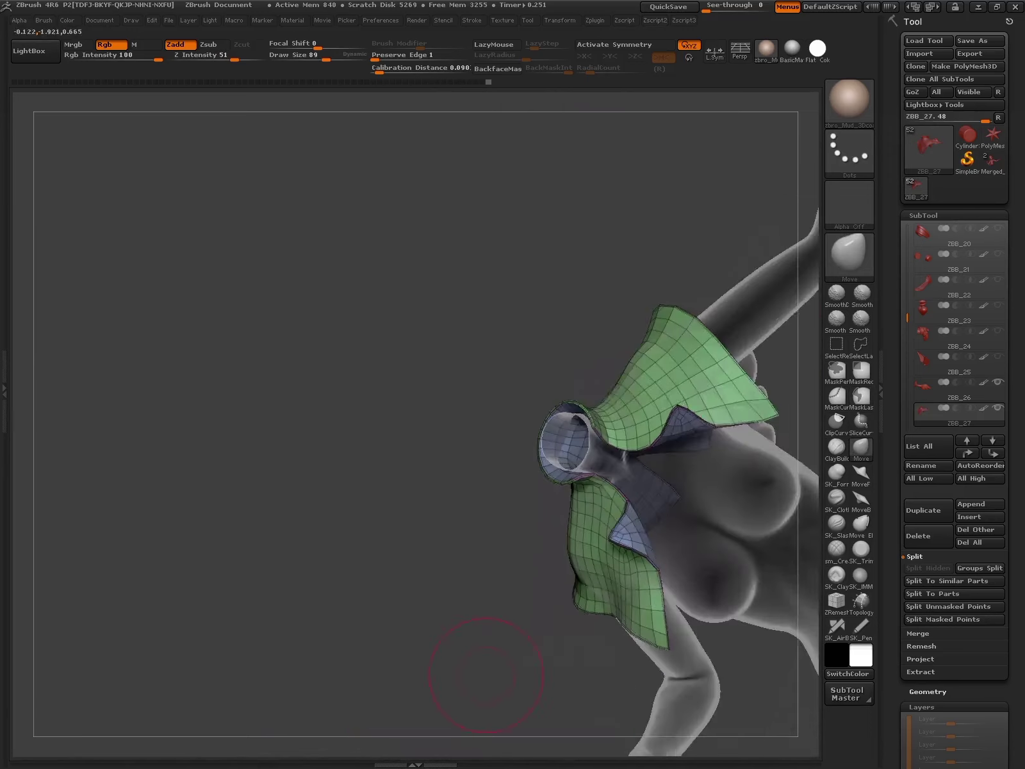
pyautogui.rightClick(704, 359)
pyautogui.moveTo(641, 321); pyautogui.dragTo(576, 436)
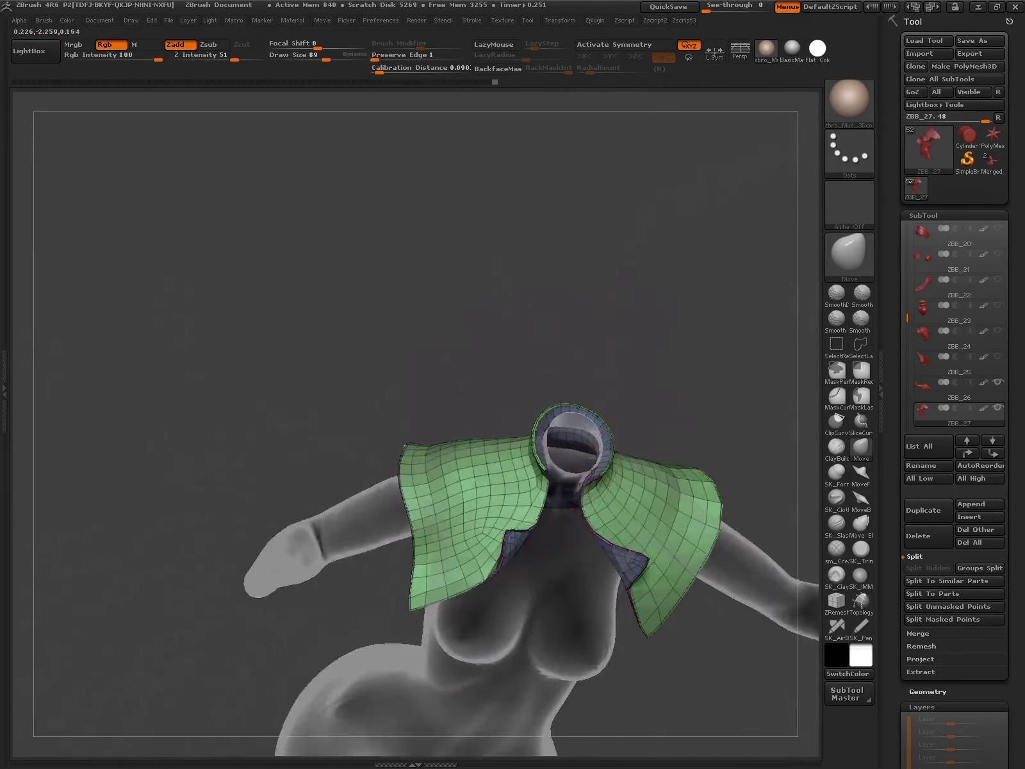
pyautogui.hotkey('shift', 'z')
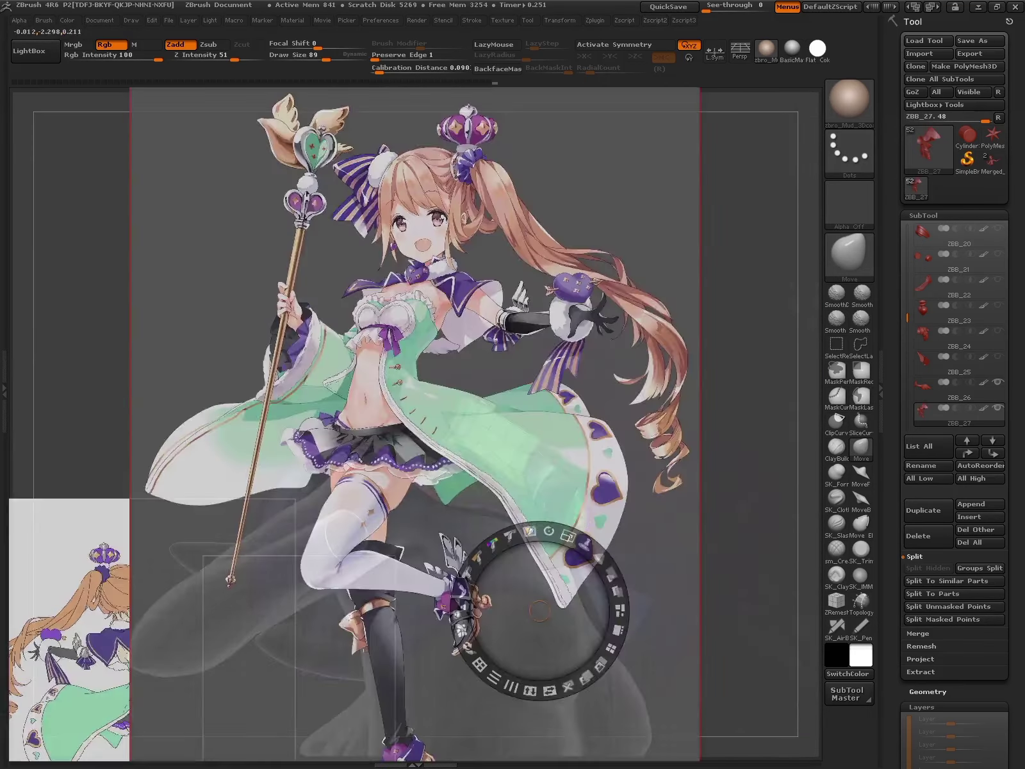
pyautogui.hotkey('shift', 'z')
# - Subdivide the collar with Ctrl+D and orbit down onto the neck ring
pyautogui.hotkey('ctrl', 'd')
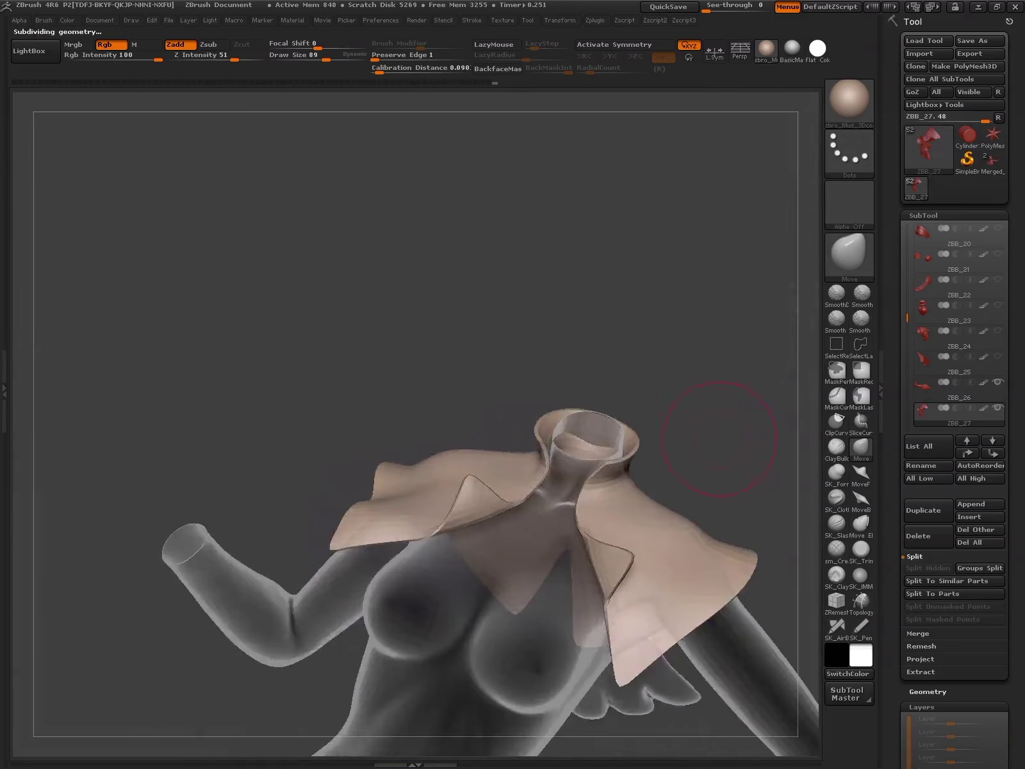
pyautogui.moveTo(719, 438); pyautogui.dragTo(762, 408)
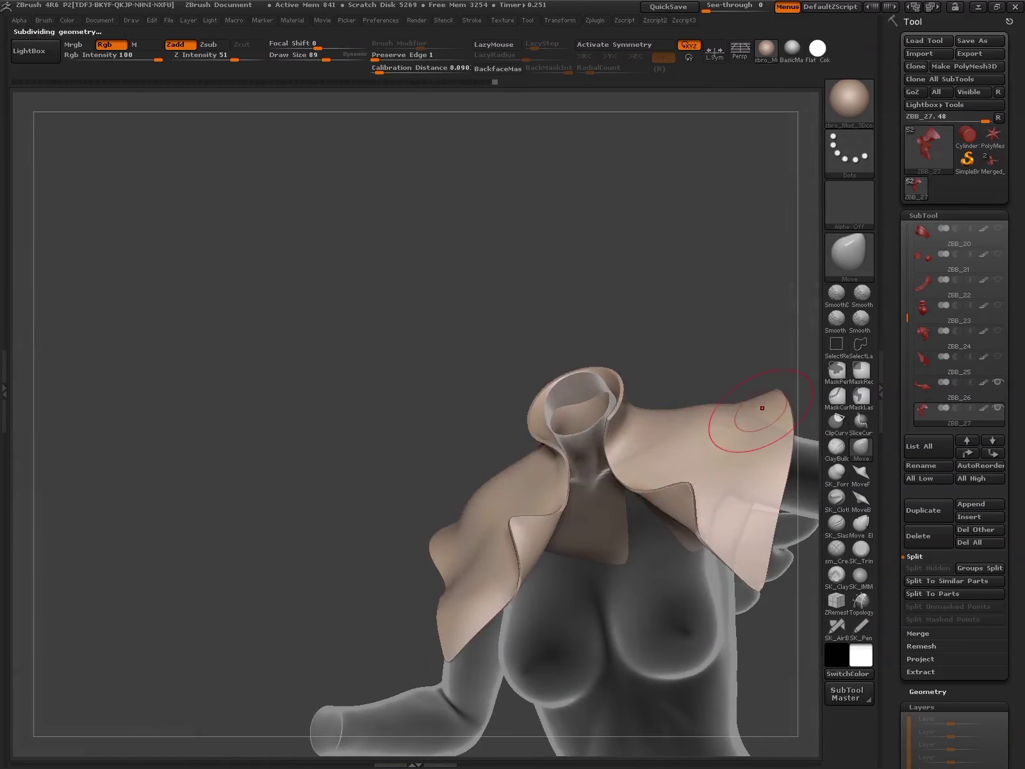
pyautogui.moveTo(762, 408); pyautogui.dragTo(612, 480)
pyautogui.moveTo(566, 425); pyautogui.dragTo(563, 438)
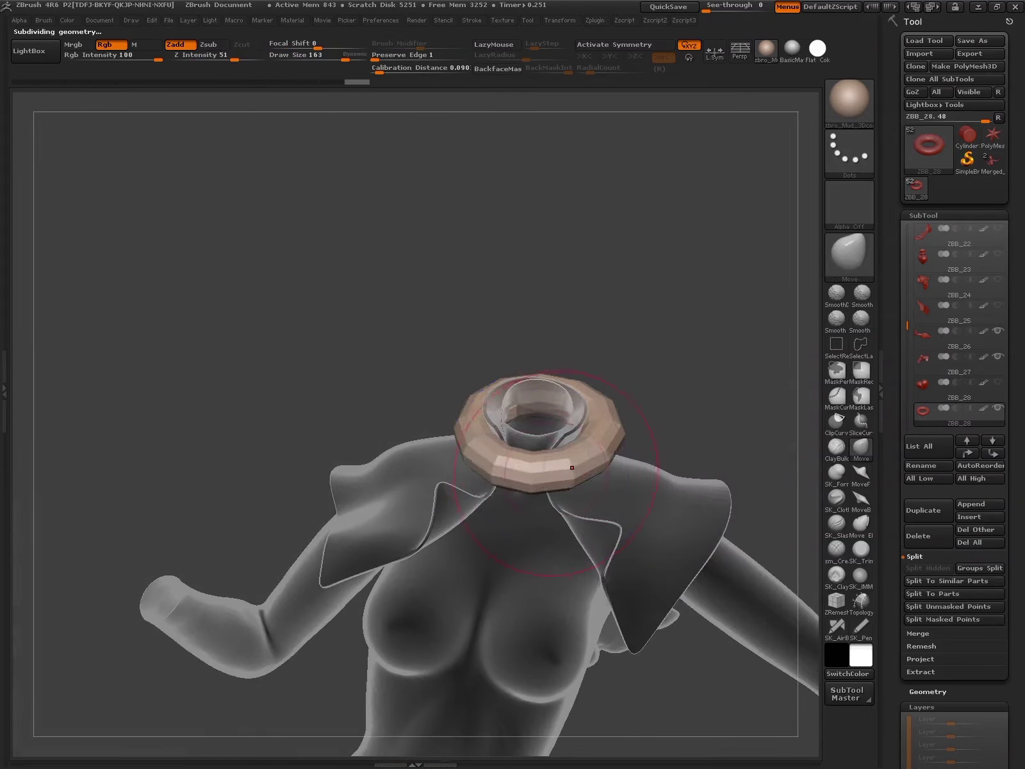
# - Fit the neck ring ZBB_28 around the collar's throat using Transpose and the Move brush
pyautogui.moveTo(601, 406)
pyautogui.mouseDown()
pyautogui.moveTo(621, 394)
pyautogui.moveTo(647, 419)
pyautogui.moveTo(566, 357)
pyautogui.mouseUp()
pyautogui.press('q')
pyautogui.moveTo(491, 342)
pyautogui.mouseDown()
pyautogui.moveTo(664, 366)
pyautogui.moveTo(551, 363)
pyautogui.moveTo(538, 244)
pyautogui.moveTo(550, 390)
pyautogui.moveTo(778, 366)
pyautogui.moveTo(674, 662)
pyautogui.moveTo(527, 429)
pyautogui.mouseUp()
pyautogui.press('w')
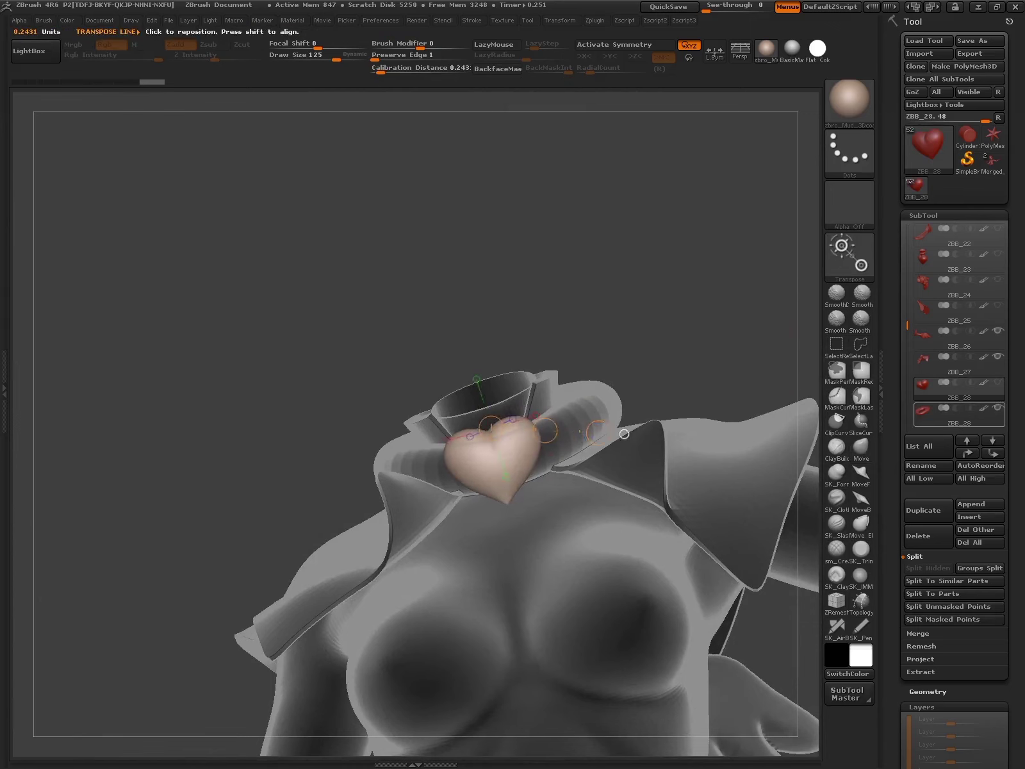
pyautogui.moveTo(527, 429); pyautogui.dragTo(564, 481)
pyautogui.press('q')
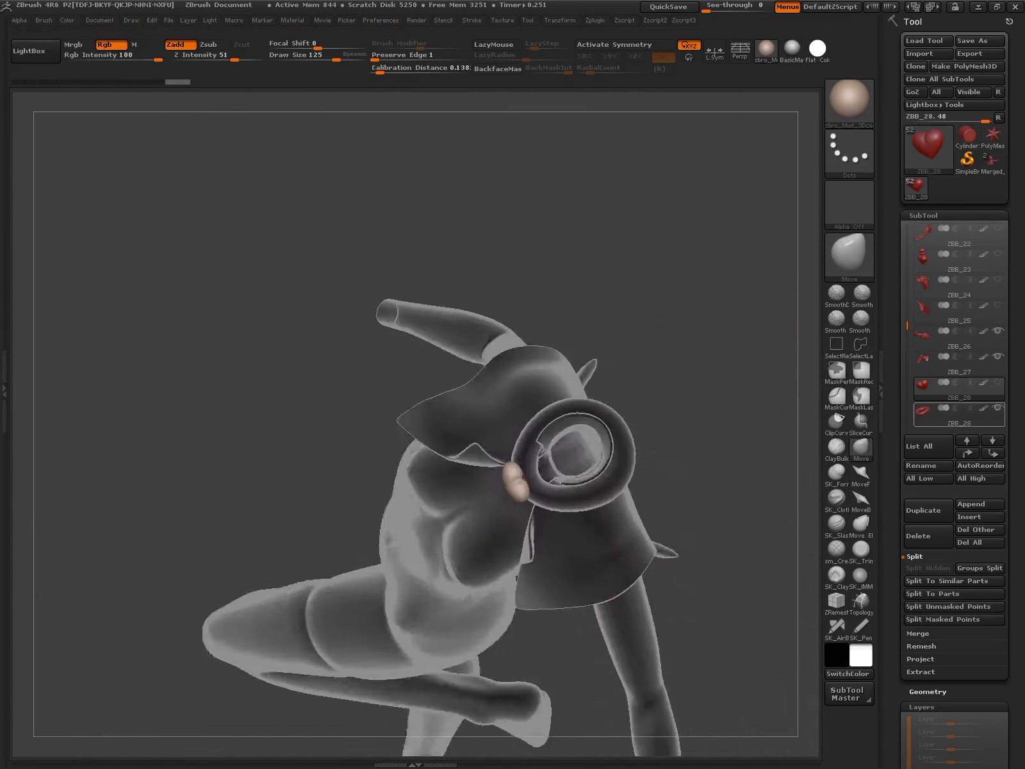
pyautogui.keyDown('alt'); pyautogui.click(553, 445); pyautogui.keyUp('alt')
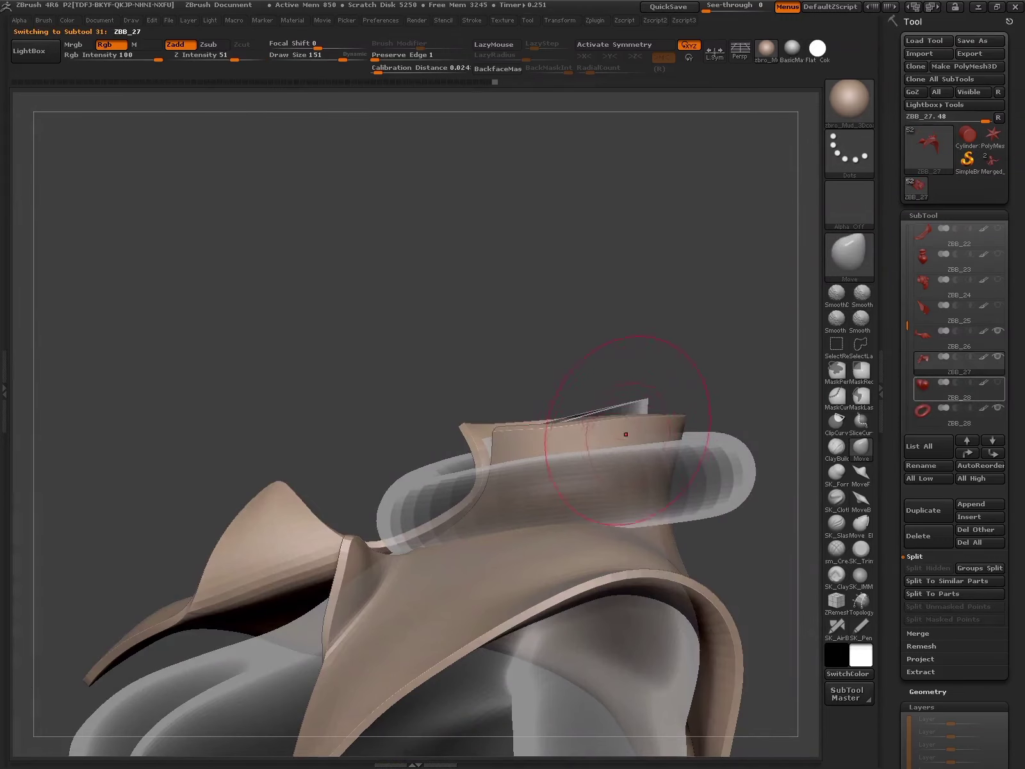
# - Drop the collar to low resolution and move a shoulder tip along a Transpose action line
pyautogui.hotkey('ctrl', 'z')
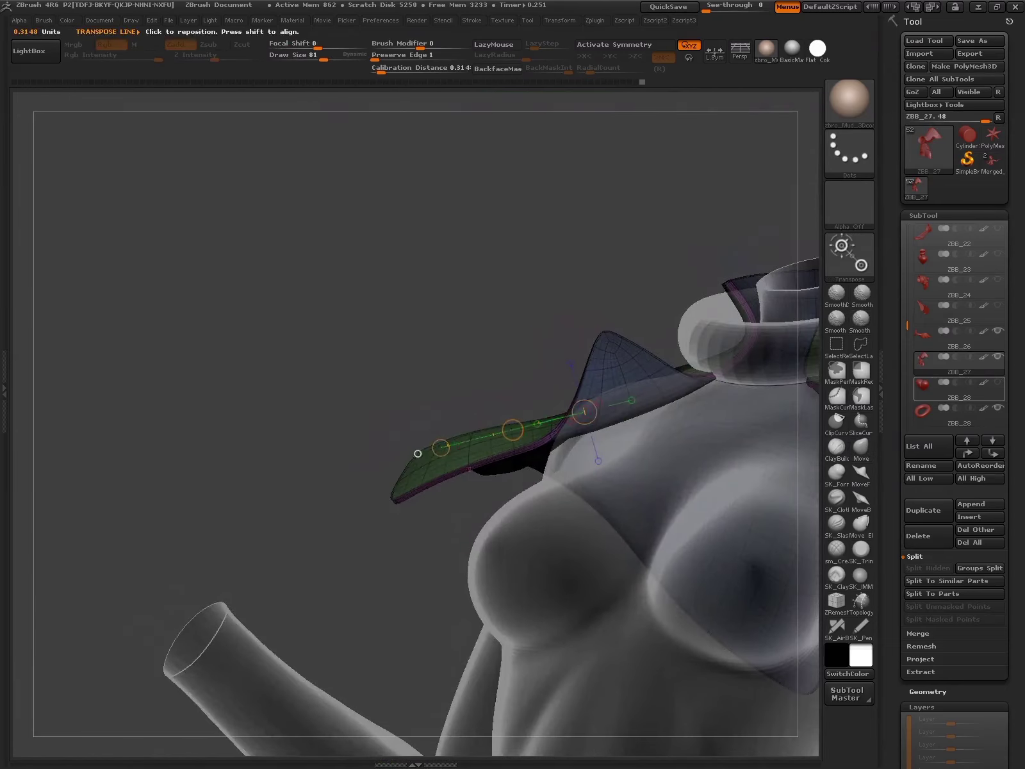
pyautogui.moveTo(583, 411); pyautogui.dragTo(440, 447)
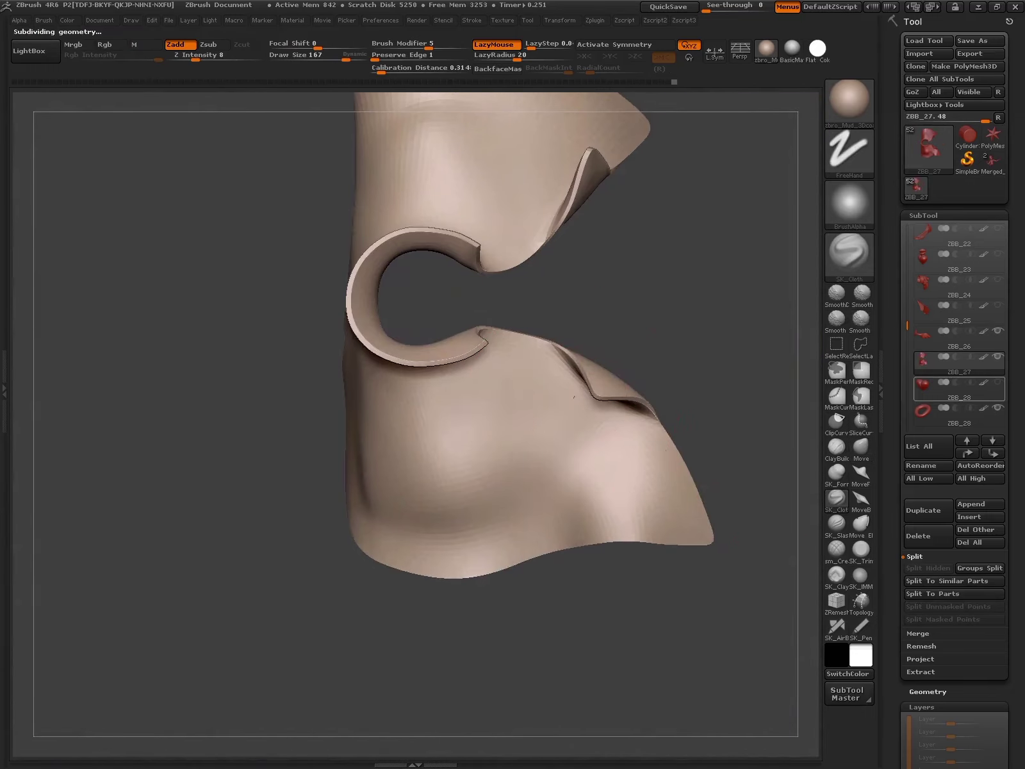
# - Sculpt wavy, flaring shoulder flaps with SK_Cloth, then hide the reference overlay
pyautogui.press('space')
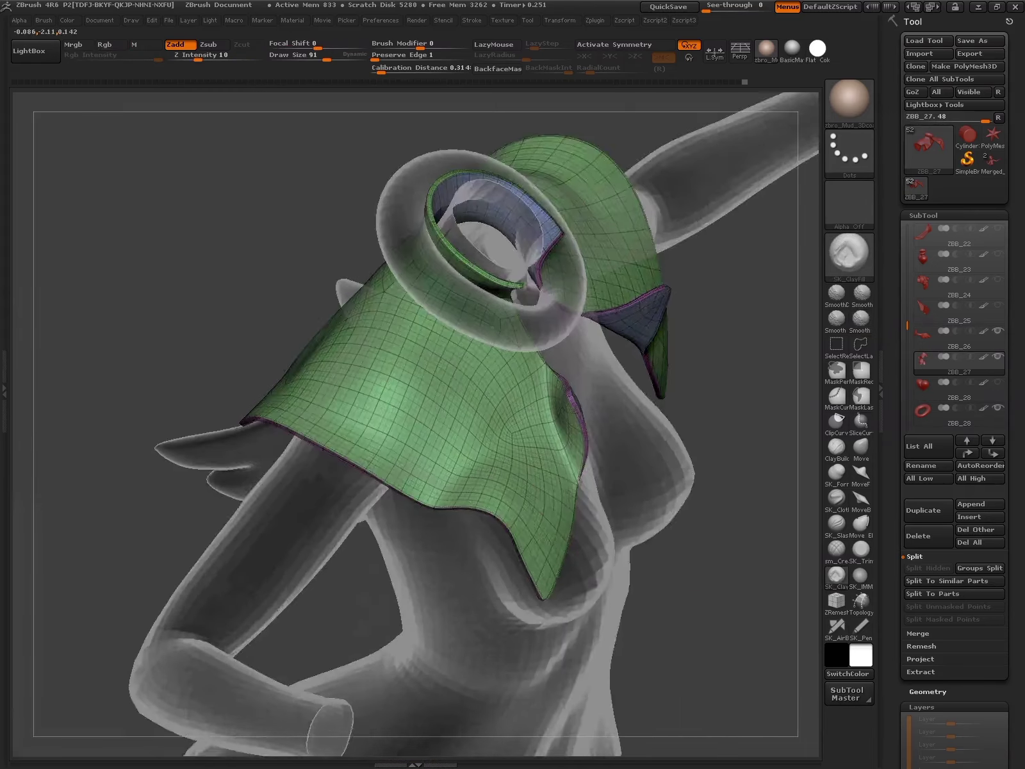
pyautogui.moveTo(557, 512)
pyautogui.mouseDown()
pyautogui.moveTo(446, 572)
pyautogui.moveTo(623, 476)
pyautogui.mouseUp()
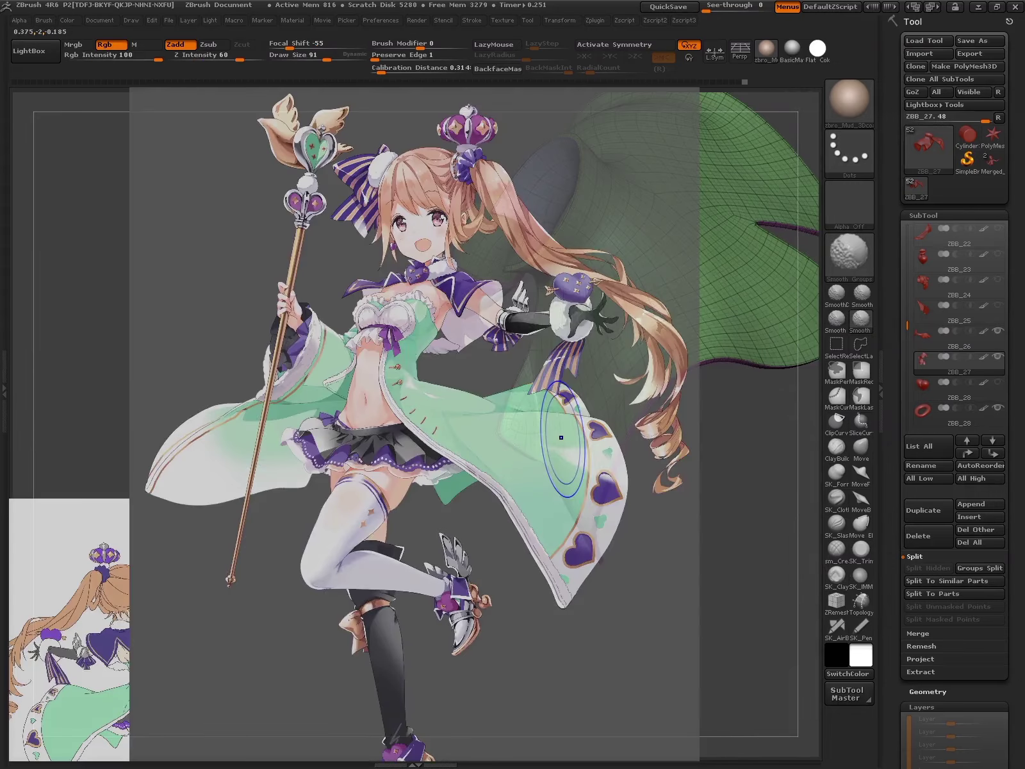
pyautogui.hotkey('shift', 'z')
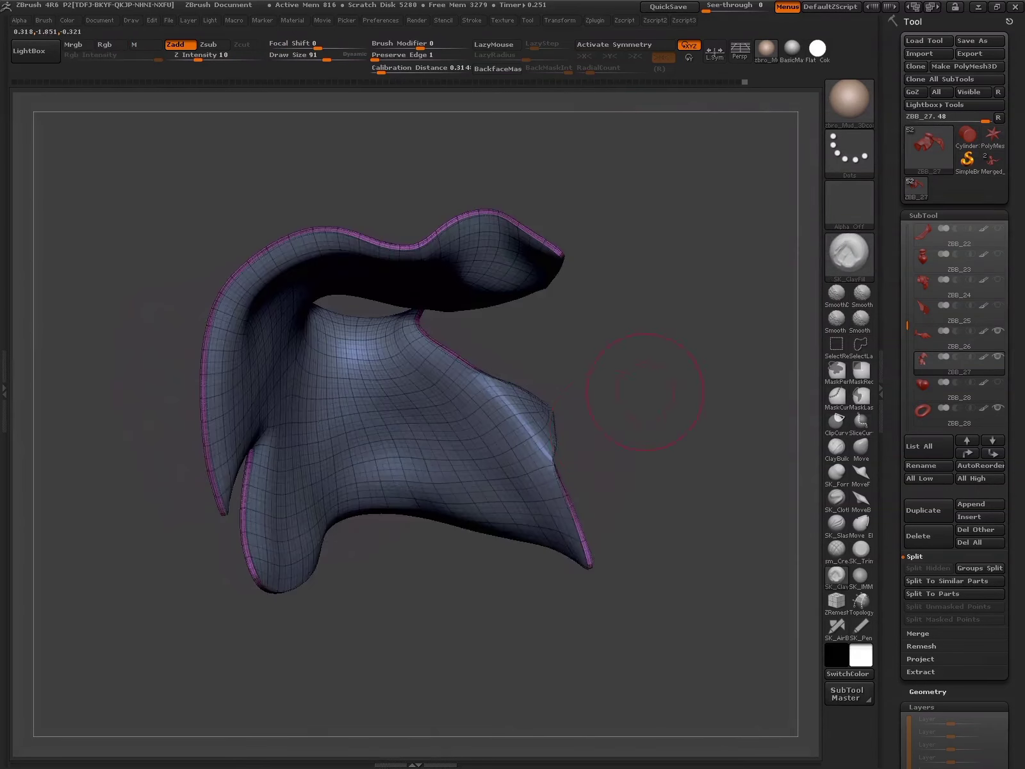
# - Smooth the collar surface and subdivide it to a denser mesh with Ctrl+D
pyautogui.hotkey('shift', 'f')
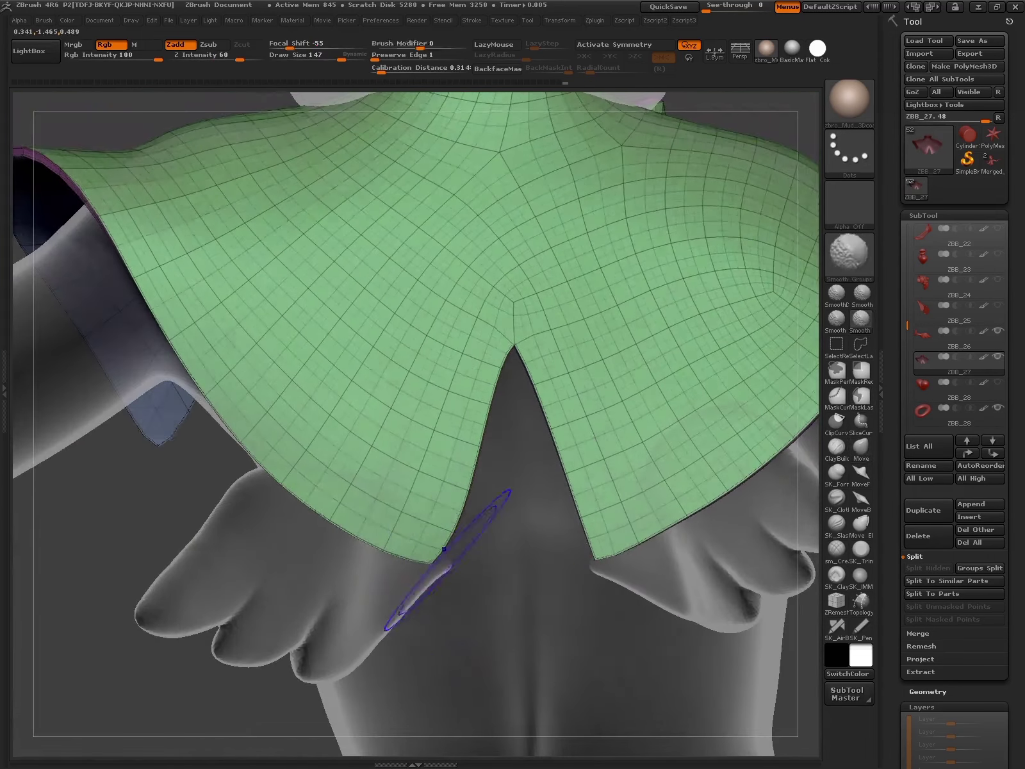
pyautogui.hotkey('ctrl', 'd')
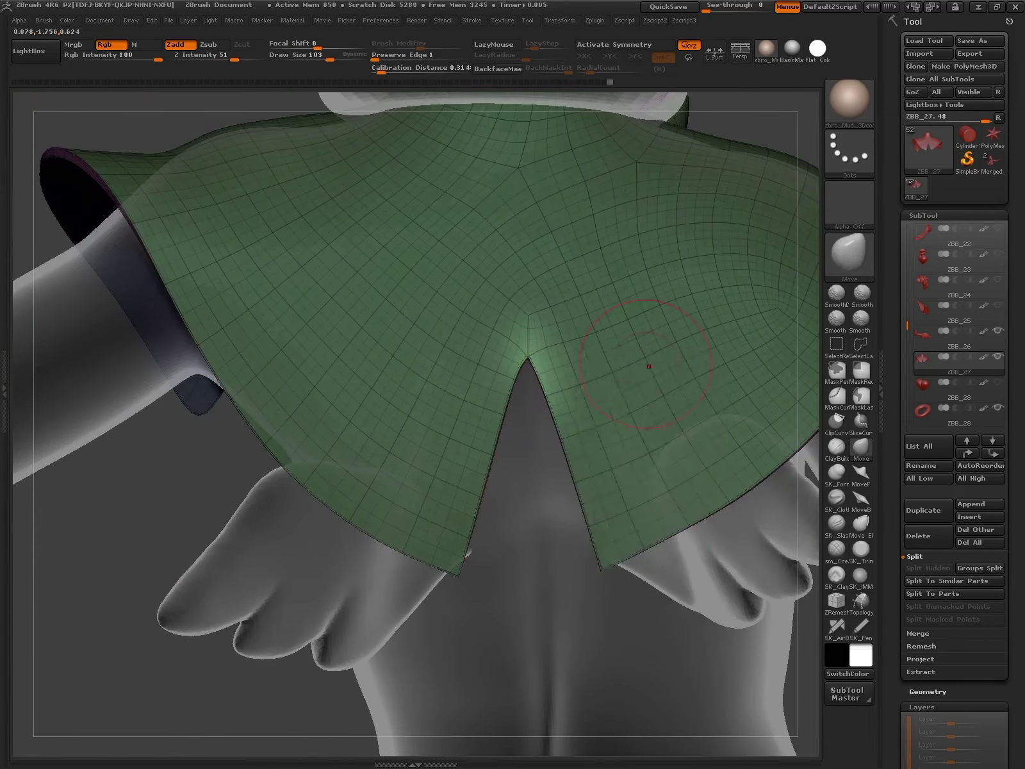
pyautogui.press('space')
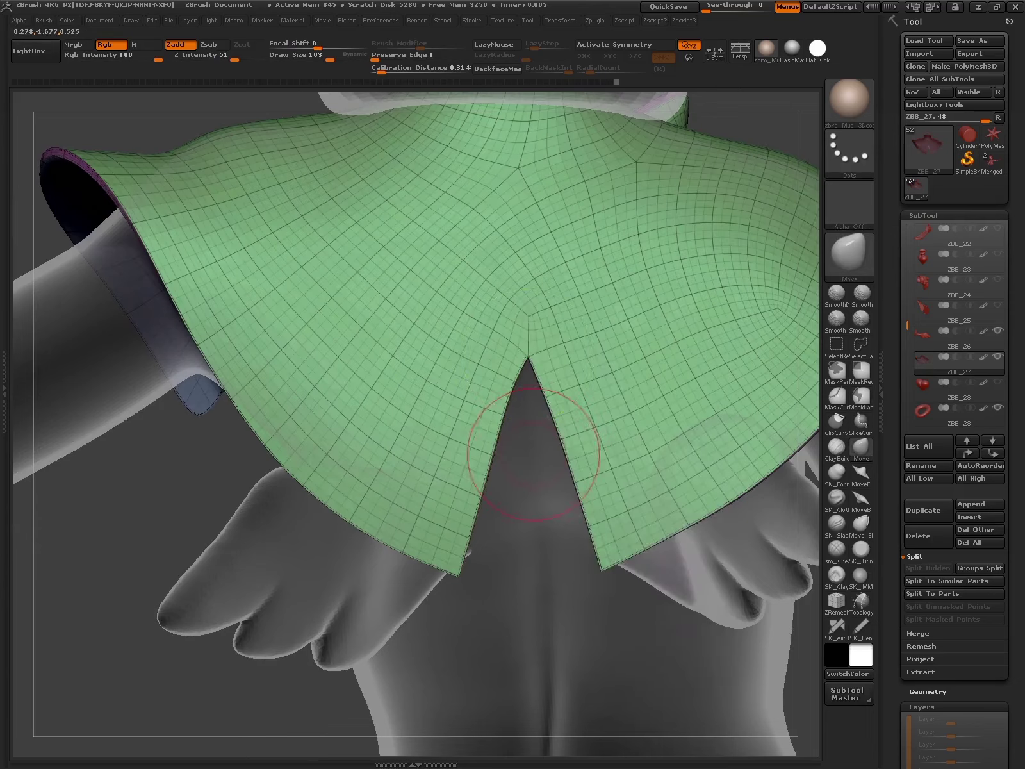
# - Pull the right flap beside the front notch with Move, then frame the whole figure
pyautogui.moveTo(557, 410); pyautogui.dragTo(510, 398)
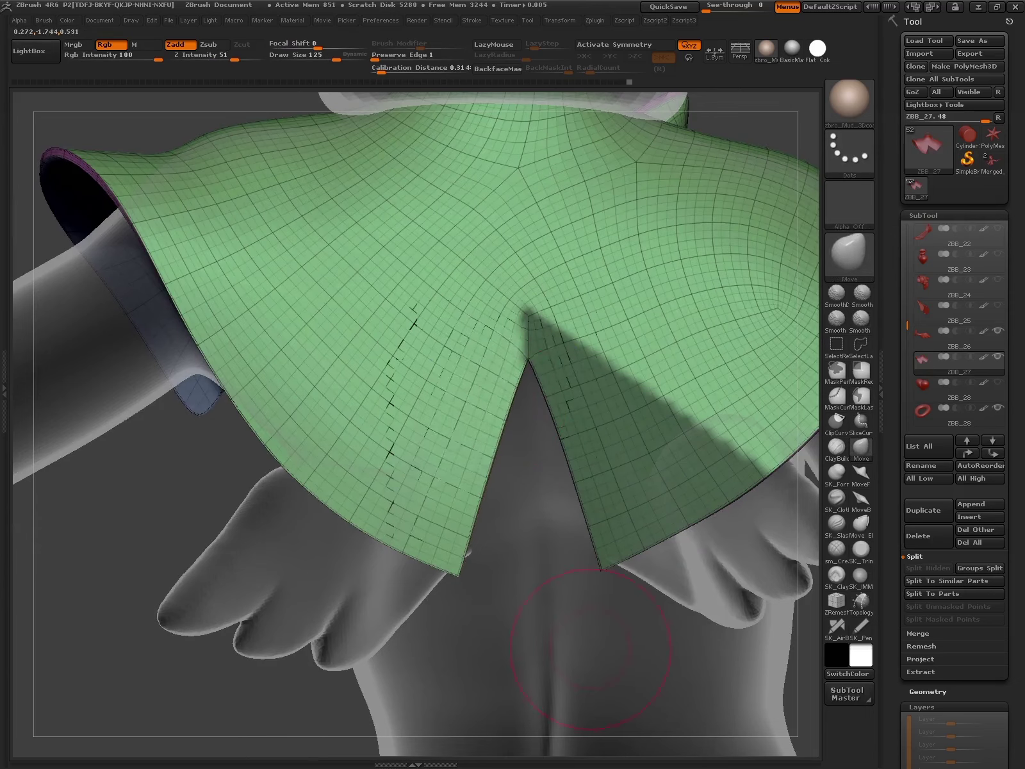
pyautogui.press('f')
pyautogui.moveTo(824, 561); pyautogui.dragTo(769, 459)
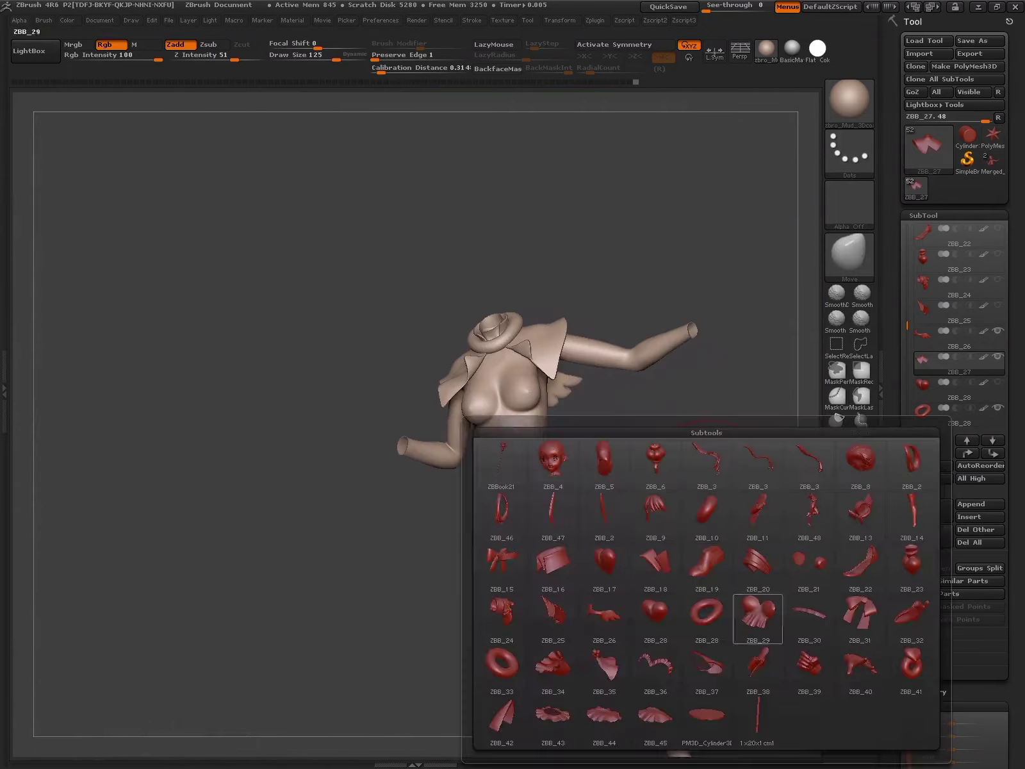
# - Select the layered collar piece ZBB_27 and solo it
pyautogui.click(758, 718)
pyautogui.press('w')
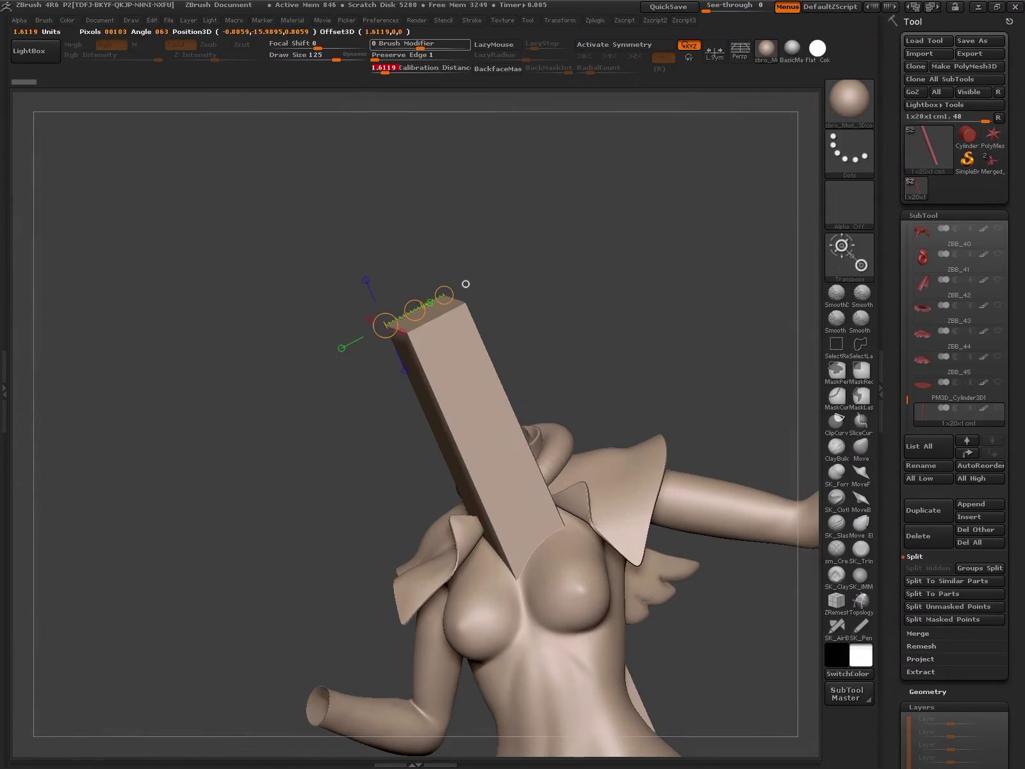
pyautogui.keyDown('alt'); pyautogui.click(565, 482); pyautogui.keyUp('alt')
pyautogui.press('q')
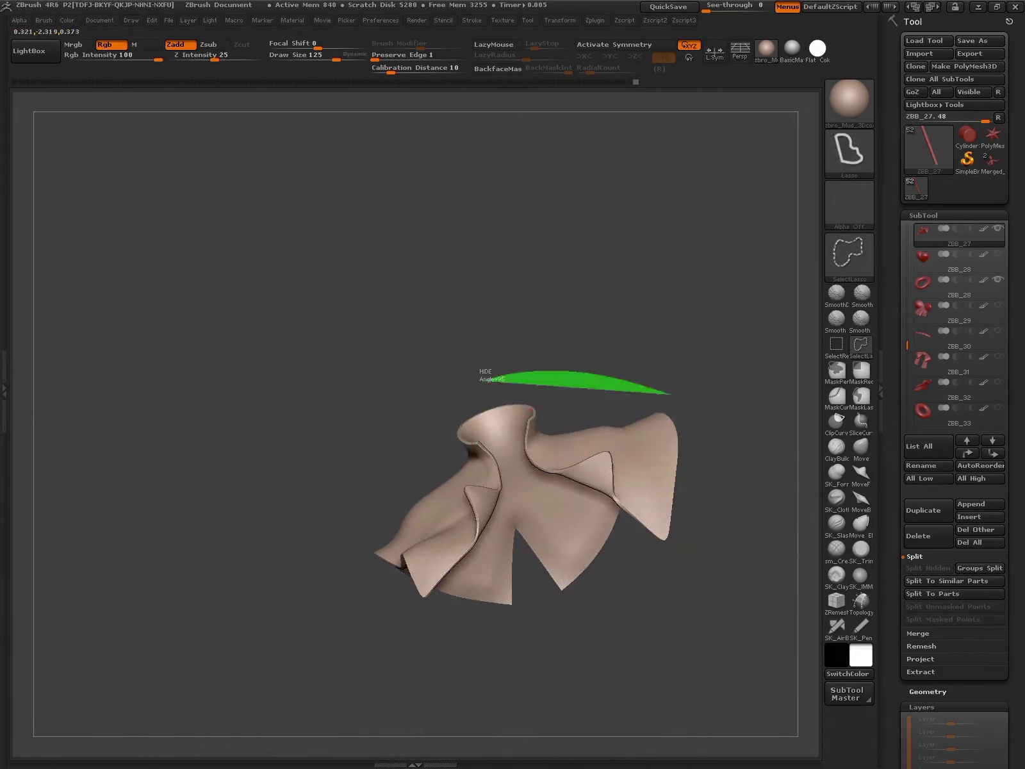
pyautogui.keyDown('alt'); pyautogui.moveTo(565, 482); pyautogui.dragTo(536, 573); pyautogui.keyUp('alt')
# - Soften the collar's folds with SK_Cloth and subdivide it once more with Ctrl+D
pyautogui.moveTo(542, 624)
pyautogui.mouseDown()
pyautogui.moveTo(613, 507)
pyautogui.moveTo(533, 604)
pyautogui.mouseUp()
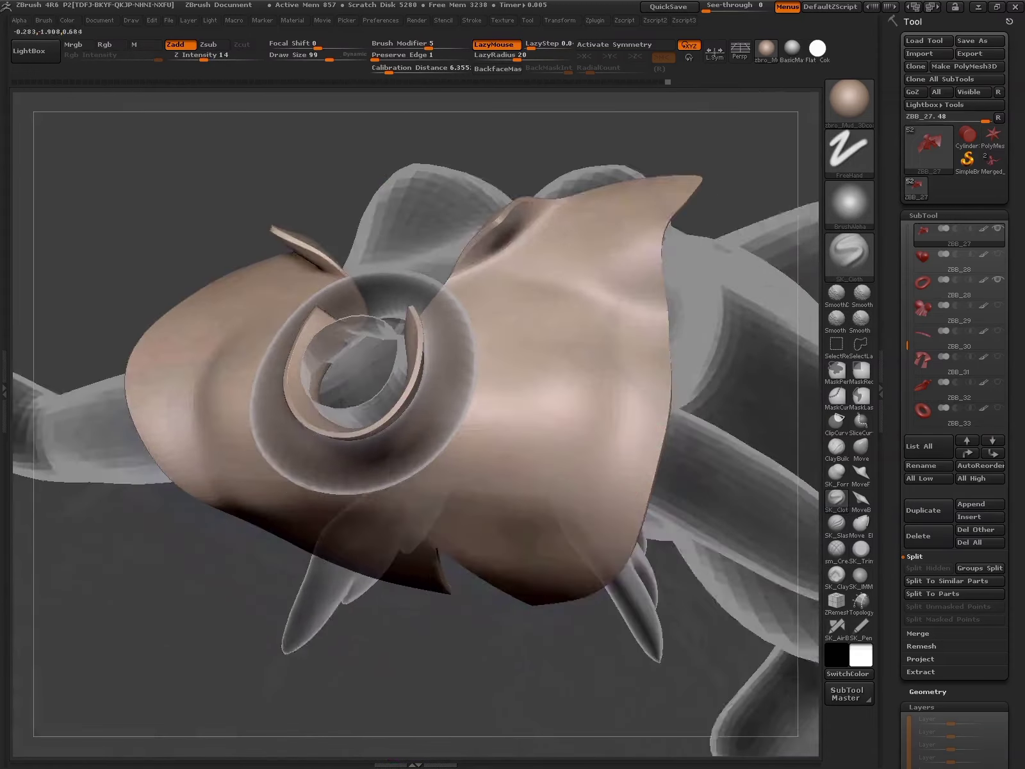
pyautogui.press('[')
pyautogui.hotkey('ctrl', 'd')
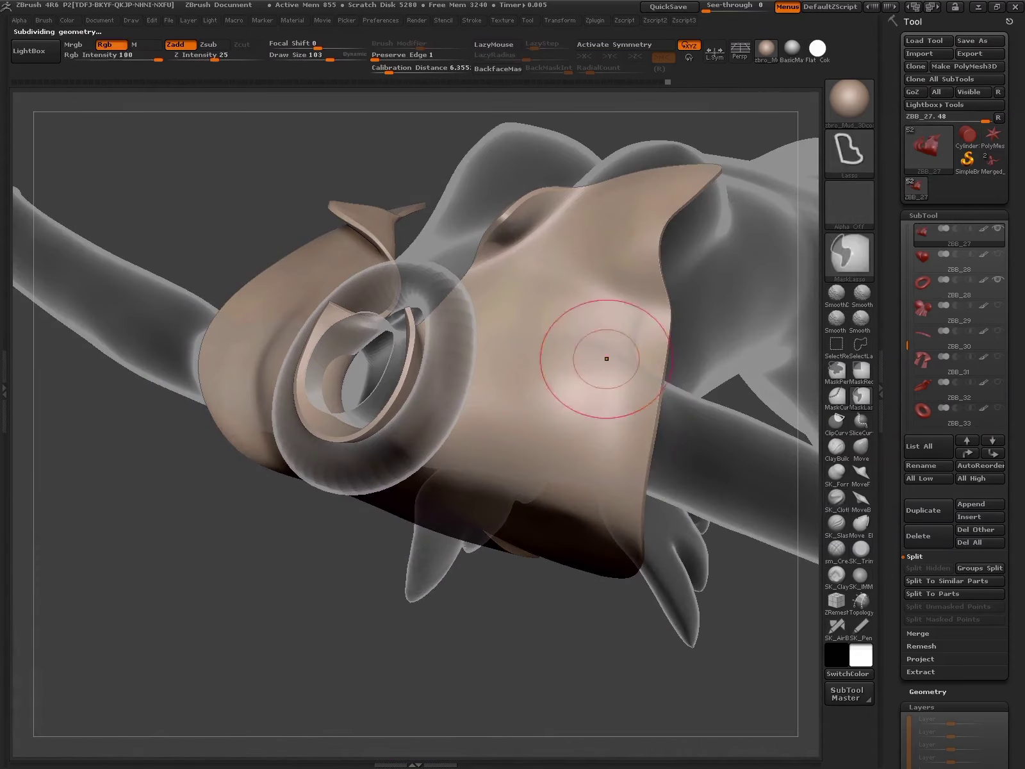
pyautogui.moveTo(590, 337); pyautogui.dragTo(820, 499)
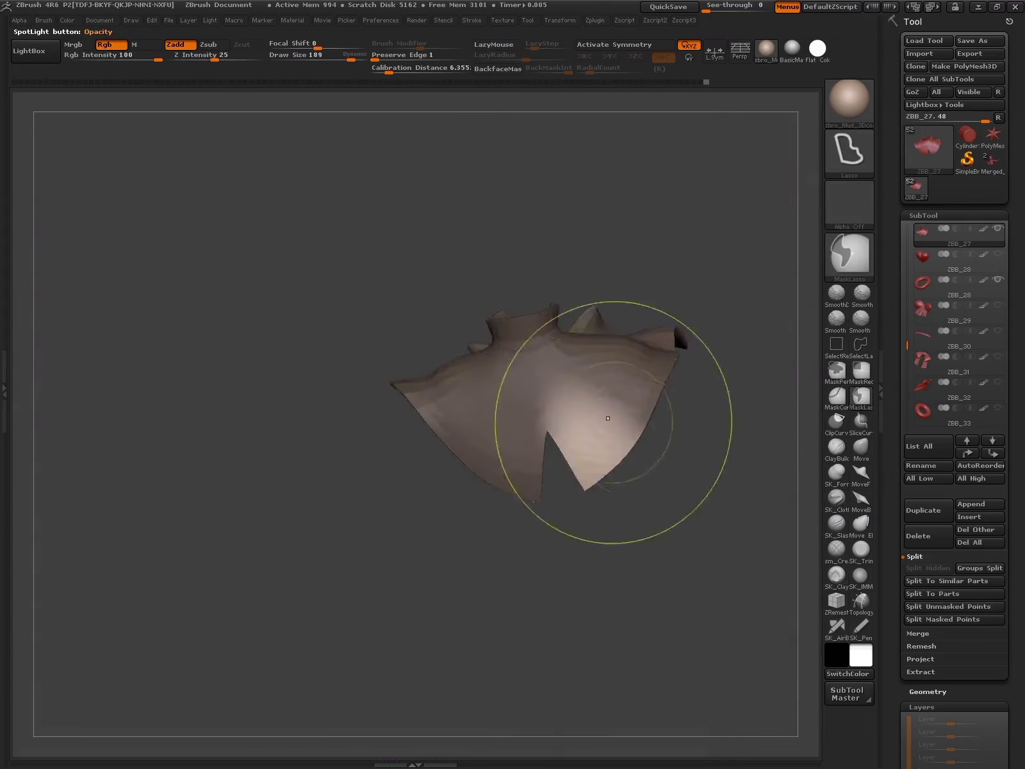
# - Invert the collar mask and Transpose-move the unmasked part
pyautogui.hotkey('ctrl', 'i')
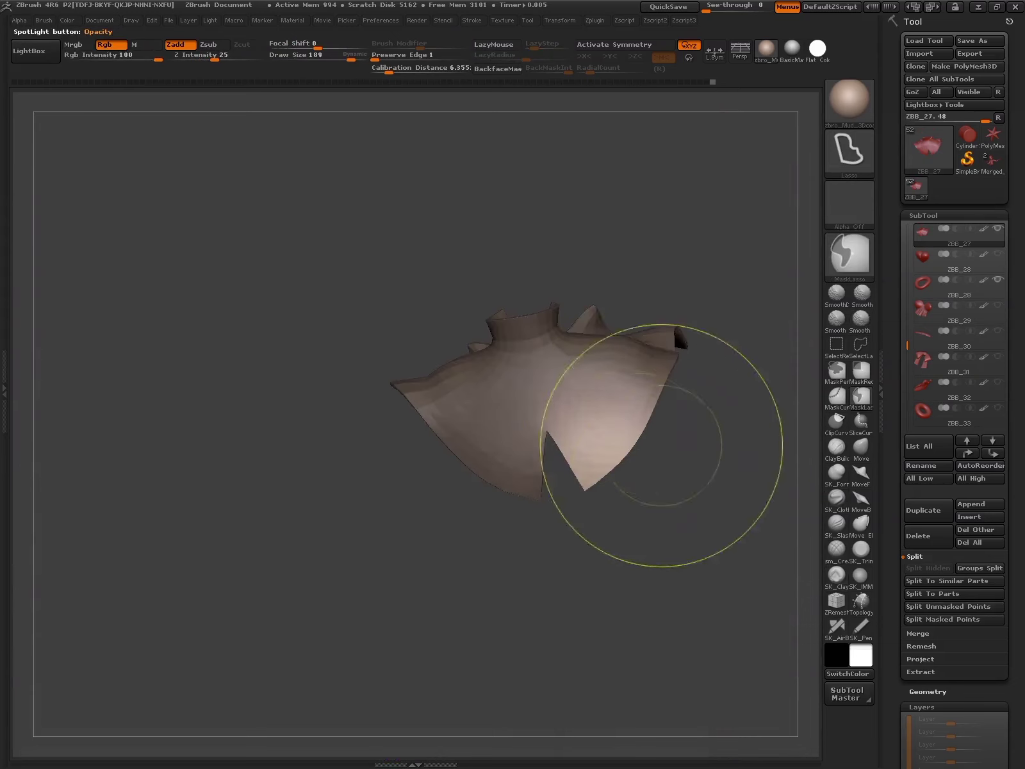
pyautogui.press('w')
pyautogui.moveTo(530, 369); pyautogui.dragTo(638, 443)
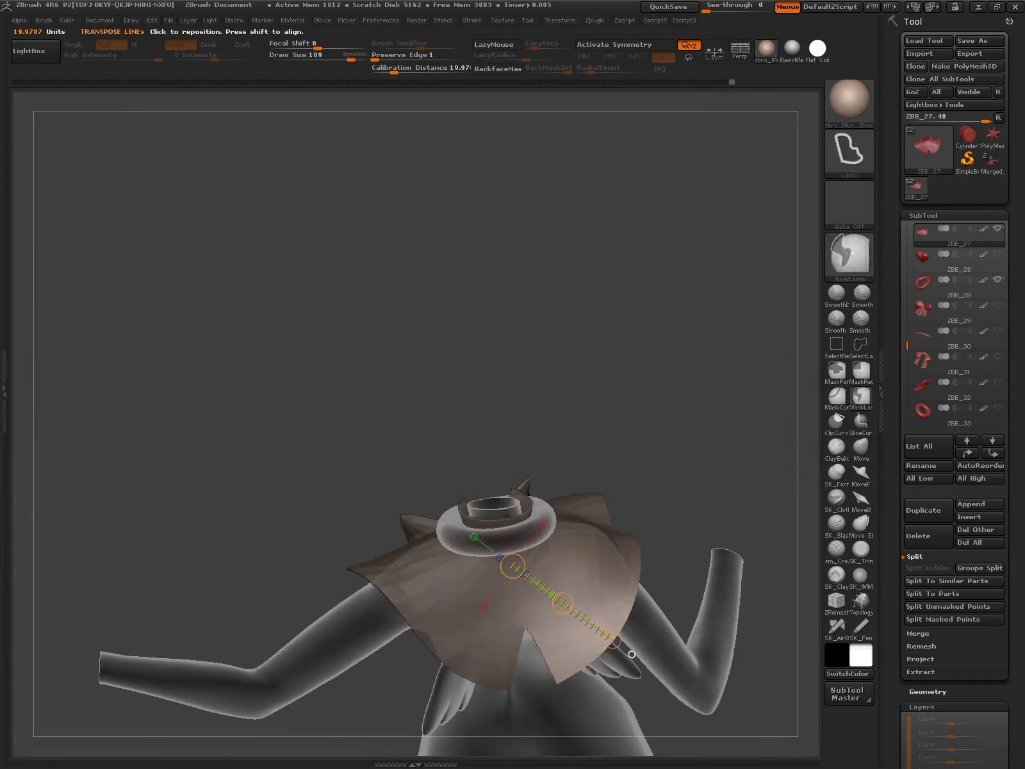
# - Reshape the pointed front flaps with the Move brush and turn Polyframe off
pyautogui.click(862, 446)
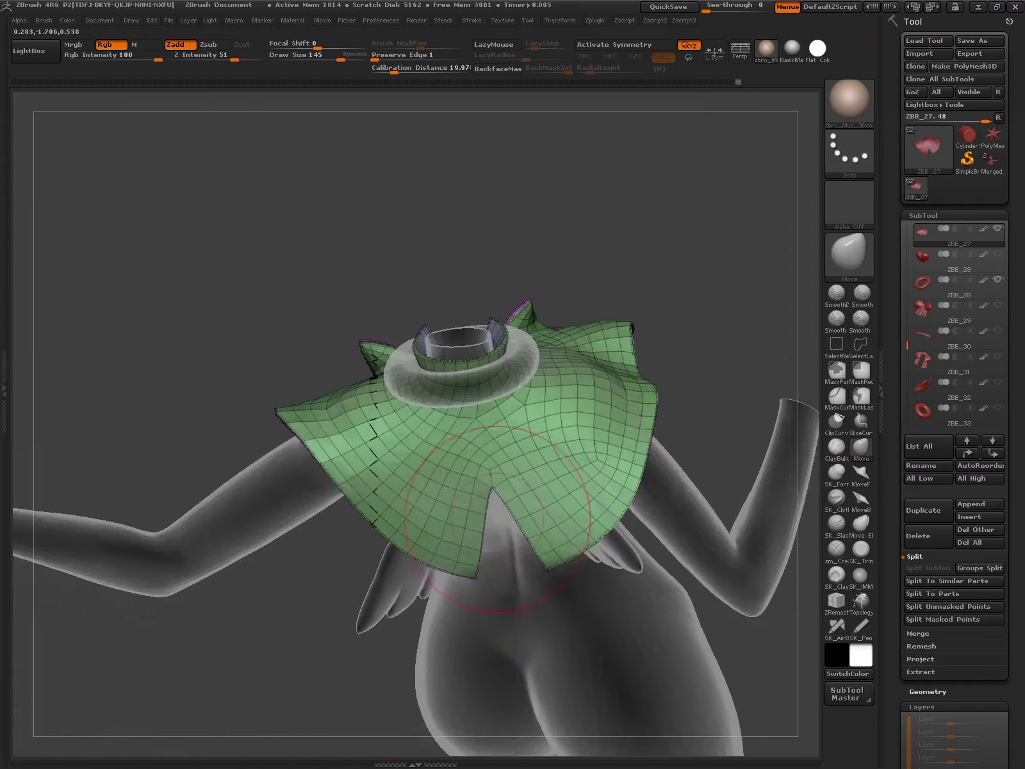
pyautogui.moveTo(511, 571); pyautogui.dragTo(495, 402)
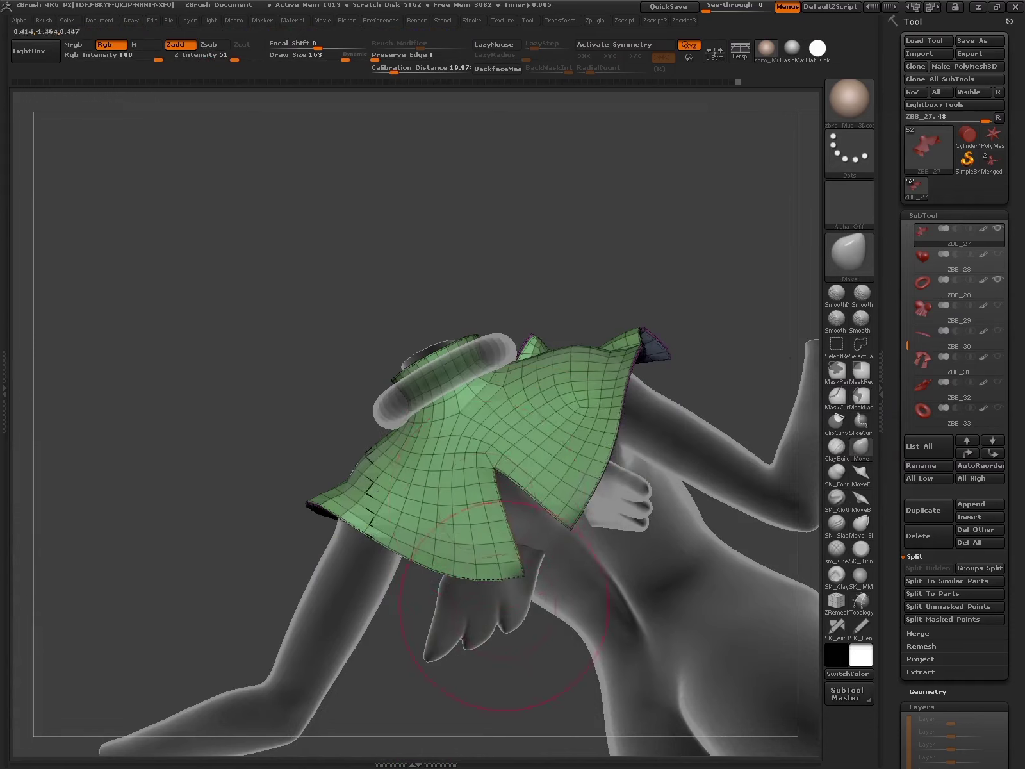
pyautogui.moveTo(480, 474)
pyautogui.mouseDown()
pyautogui.moveTo(485, 567)
pyautogui.moveTo(590, 561)
pyautogui.mouseUp()
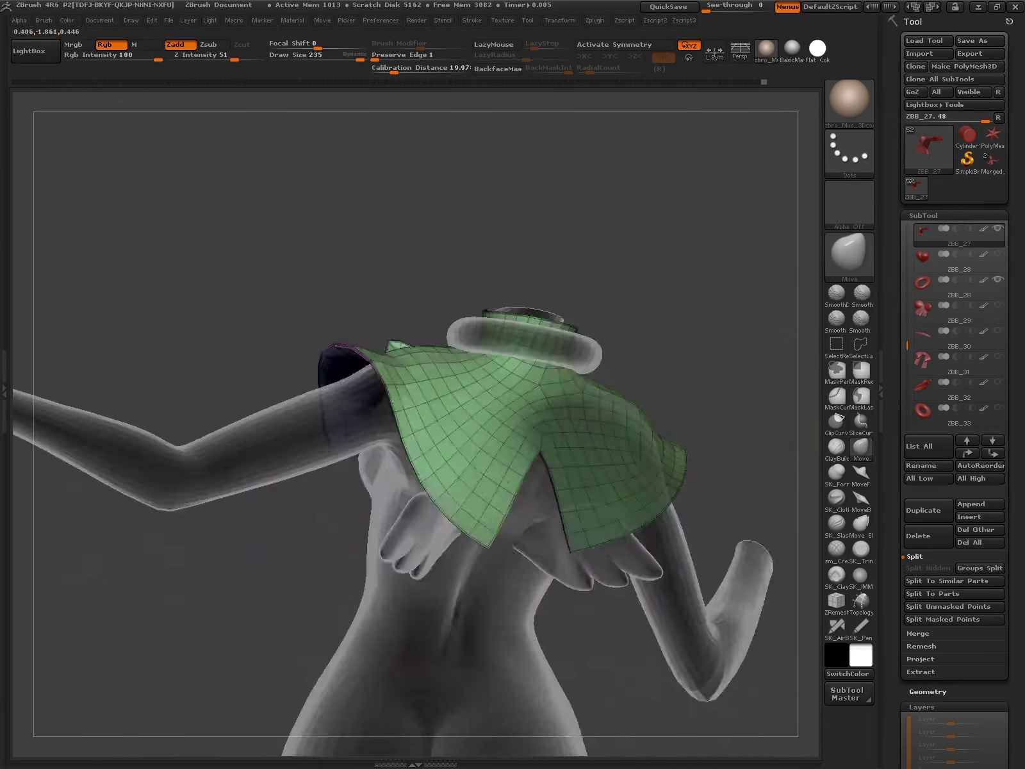
pyautogui.hotkey('shift', 'f')
# - Smooth the collar with SK_Cloth and apply Polish By Features from the Geometry palette
pyautogui.press('space')
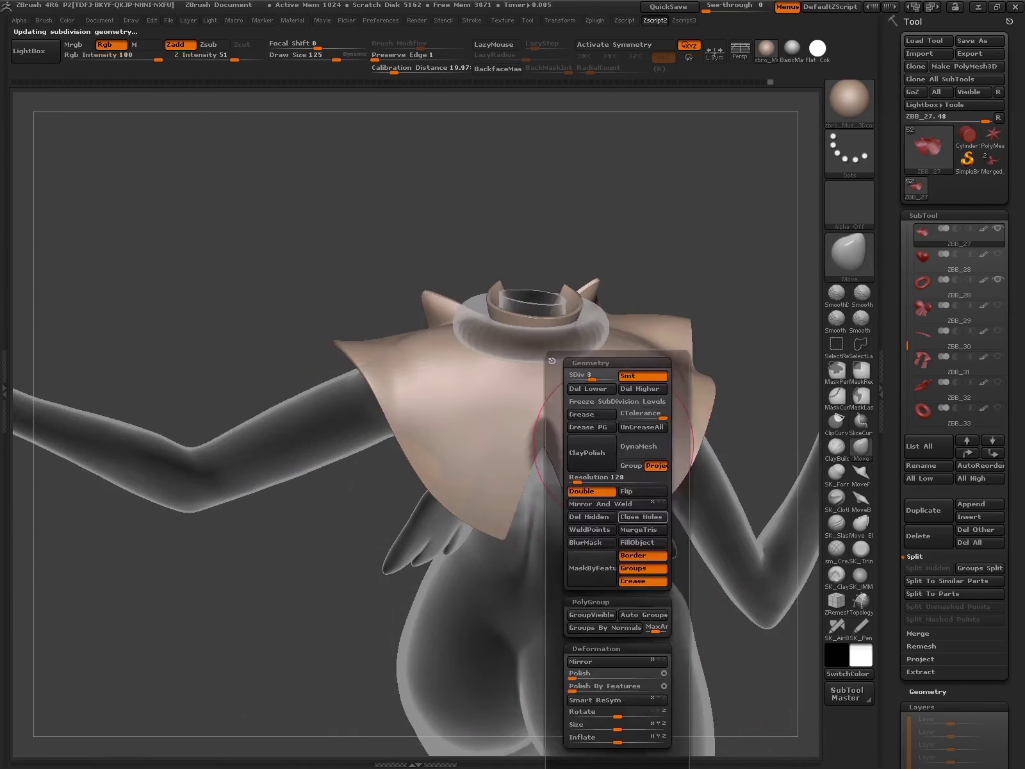
pyautogui.moveTo(545, 468)
pyautogui.mouseDown()
pyautogui.moveTo(602, 502)
pyautogui.moveTo(652, 435)
pyautogui.moveTo(641, 513)
pyautogui.moveTo(549, 389)
pyautogui.moveTo(795, 462)
pyautogui.moveTo(561, 492)
pyautogui.moveTo(551, 458)
pyautogui.mouseUp()
pyautogui.press('ctrl')
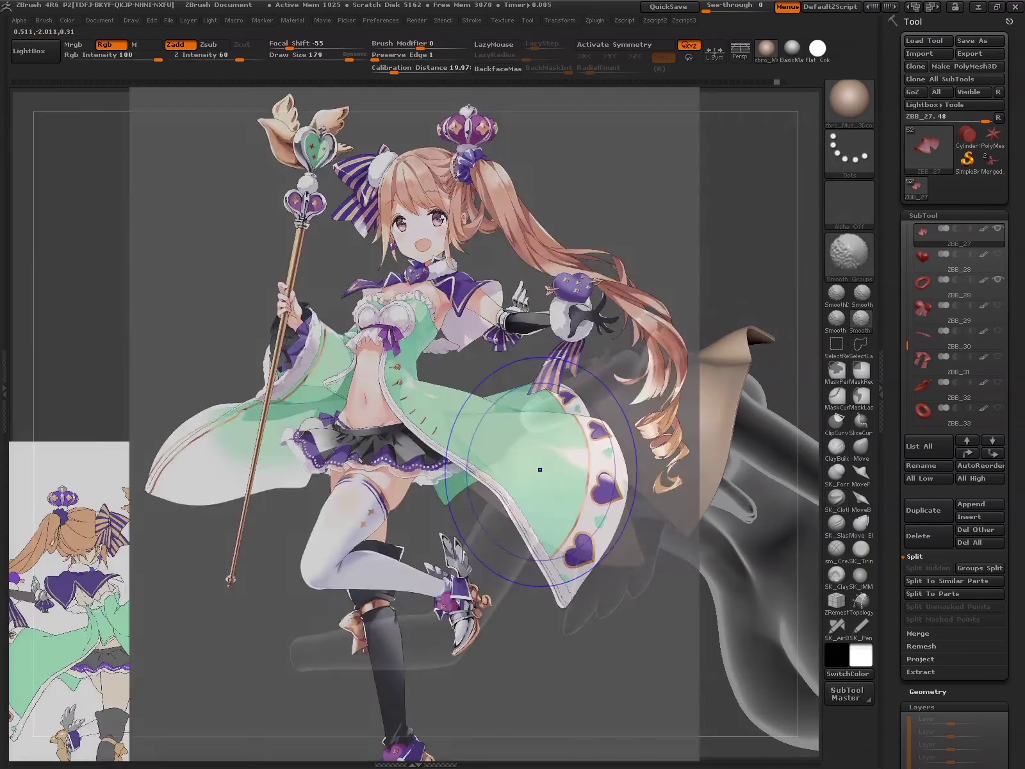
pyautogui.moveTo(596, 498); pyautogui.dragTo(641, 557)
pyautogui.moveTo(548, 488)
pyautogui.mouseDown()
pyautogui.moveTo(584, 446)
pyautogui.moveTo(492, 457)
pyautogui.moveTo(515, 389)
pyautogui.moveTo(555, 475)
pyautogui.mouseUp()
pyautogui.moveTo(644, 612); pyautogui.dragTo(664, 629)
pyautogui.press('ctrl')
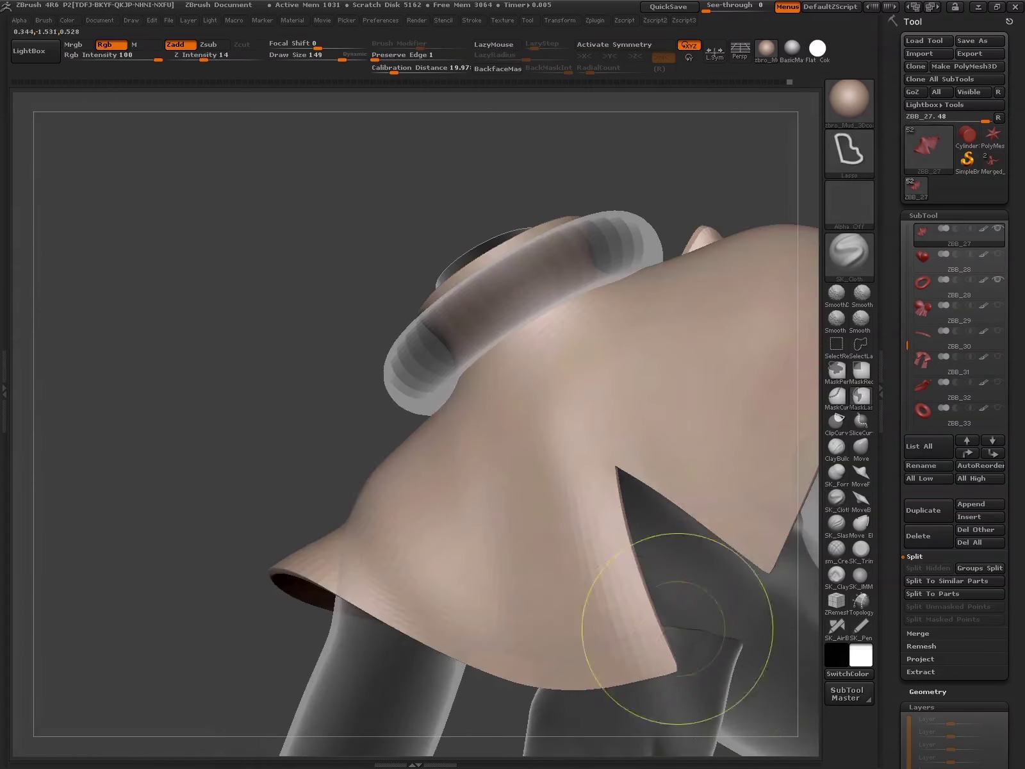
pyautogui.press('g')
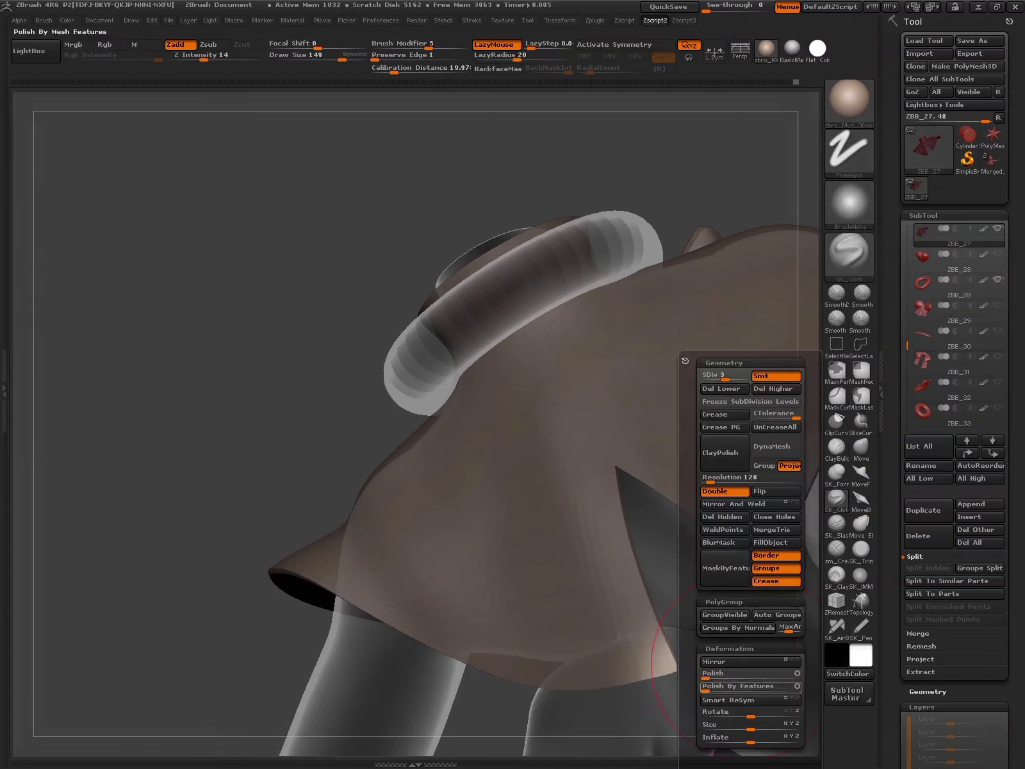
pyautogui.moveTo(635, 705)
pyautogui.mouseDown()
pyautogui.moveTo(628, 480)
pyautogui.moveTo(641, 452)
pyautogui.mouseUp()
# - Lasso-mask the right front flap of the collar
pyautogui.press('ctrl')
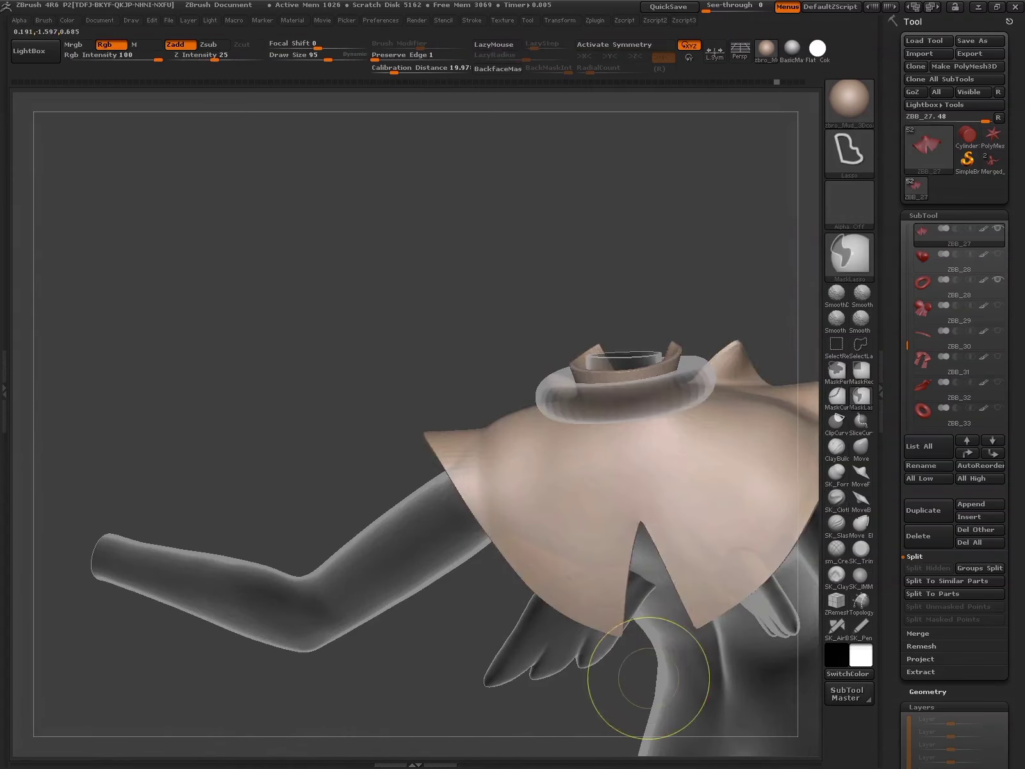
pyautogui.moveTo(636, 686); pyautogui.dragTo(641, 641)
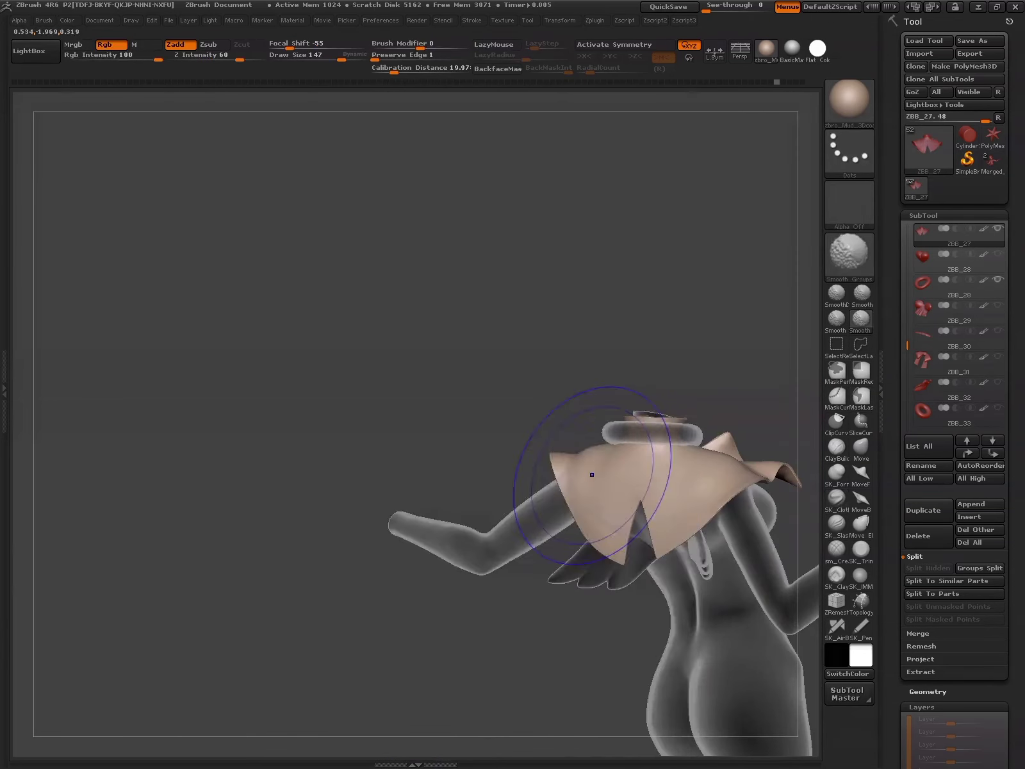
pyautogui.moveTo(606, 469); pyautogui.dragTo(561, 663)
pyautogui.press('ctrl')
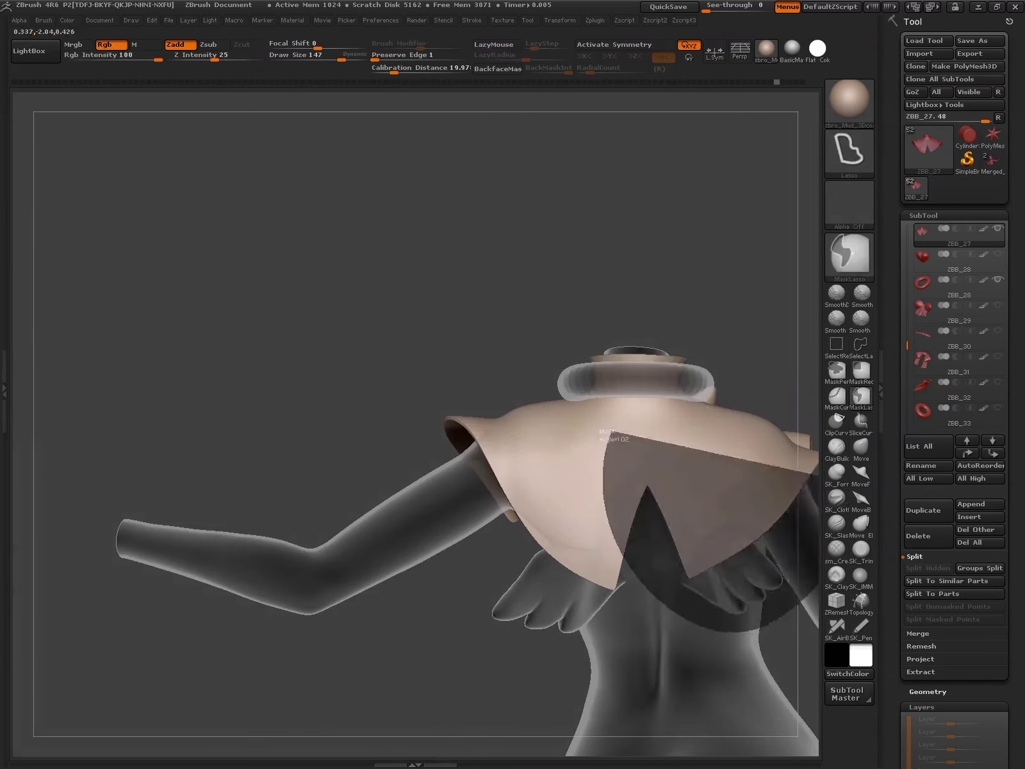
pyautogui.moveTo(602, 434); pyautogui.dragTo(696, 484)
# - Pull the masked flap into shape with the Move brush and overlay the reference illustration
pyautogui.press('g')
pyautogui.press('b')
pyautogui.press('m')
pyautogui.press('v')
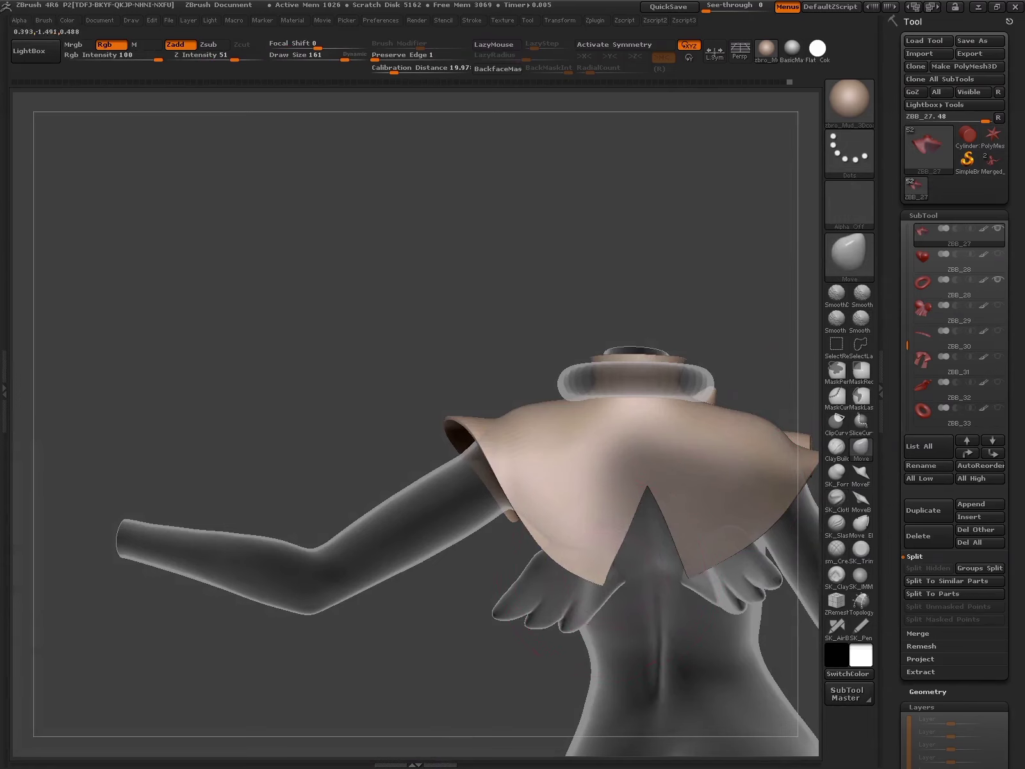
pyautogui.keyDown('alt'); pyautogui.moveTo(603, 539); pyautogui.dragTo(580, 599); pyautogui.keyUp('alt')
pyautogui.press('ctrl')
pyautogui.press('space')
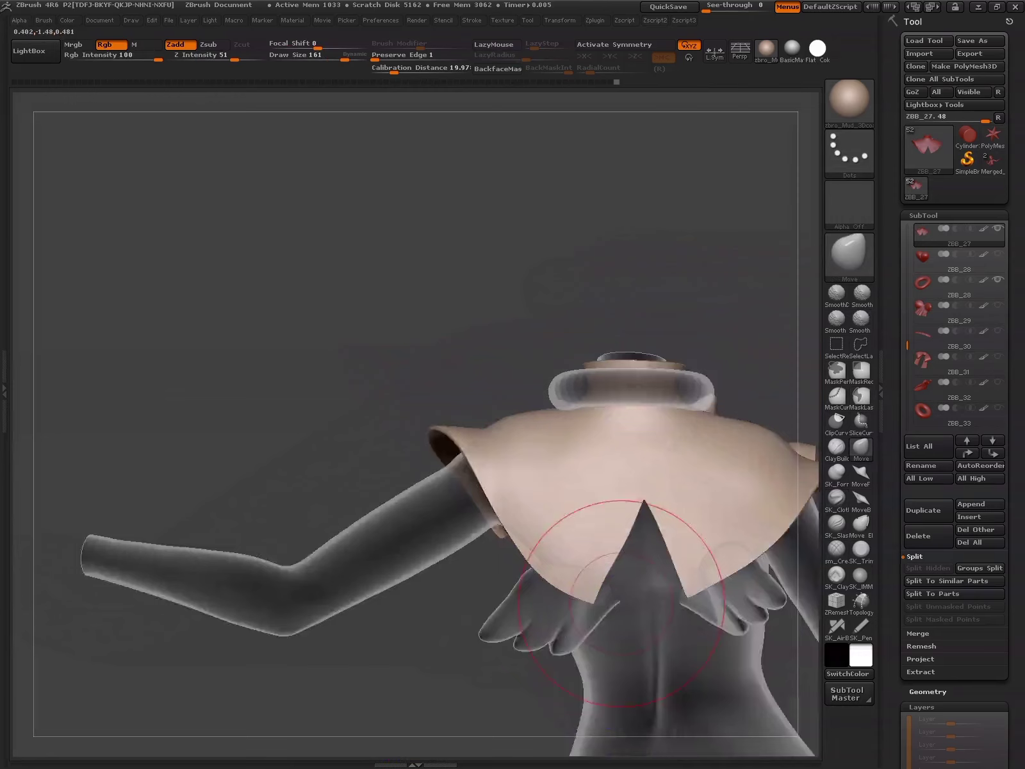
# - Transpose-move the masked cape flap tip down toward the upper arm
pyautogui.moveTo(639, 523); pyautogui.dragTo(626, 485)
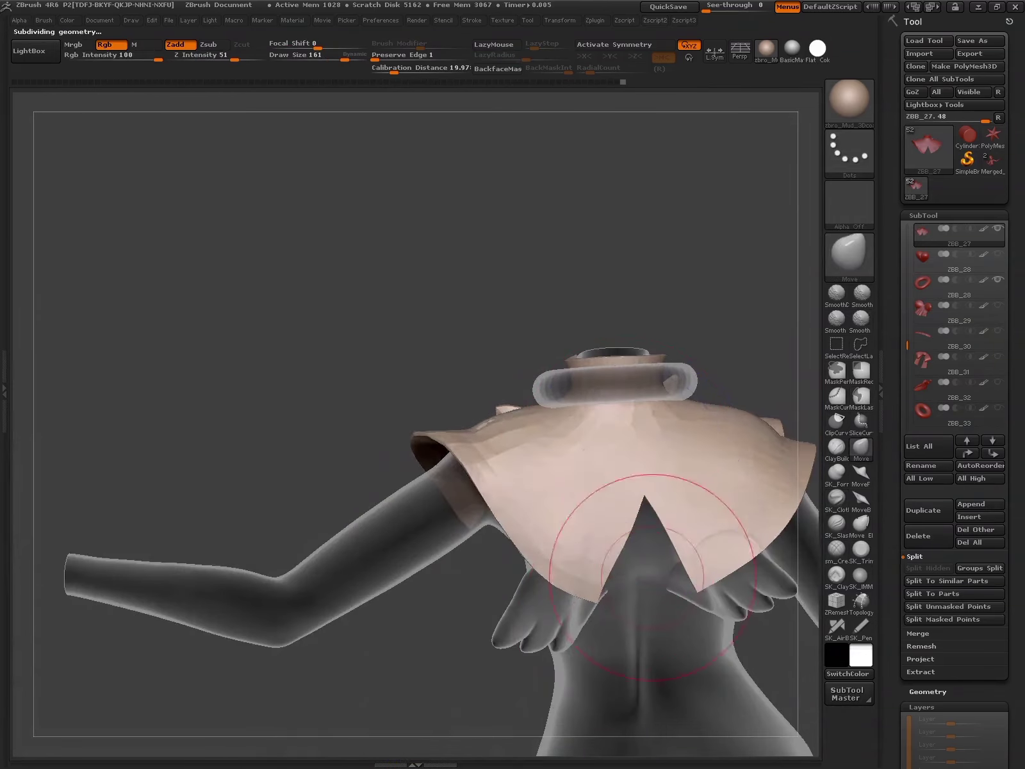
pyautogui.hotkey('shift', 'f')
pyautogui.moveTo(652, 573); pyautogui.dragTo(602, 407)
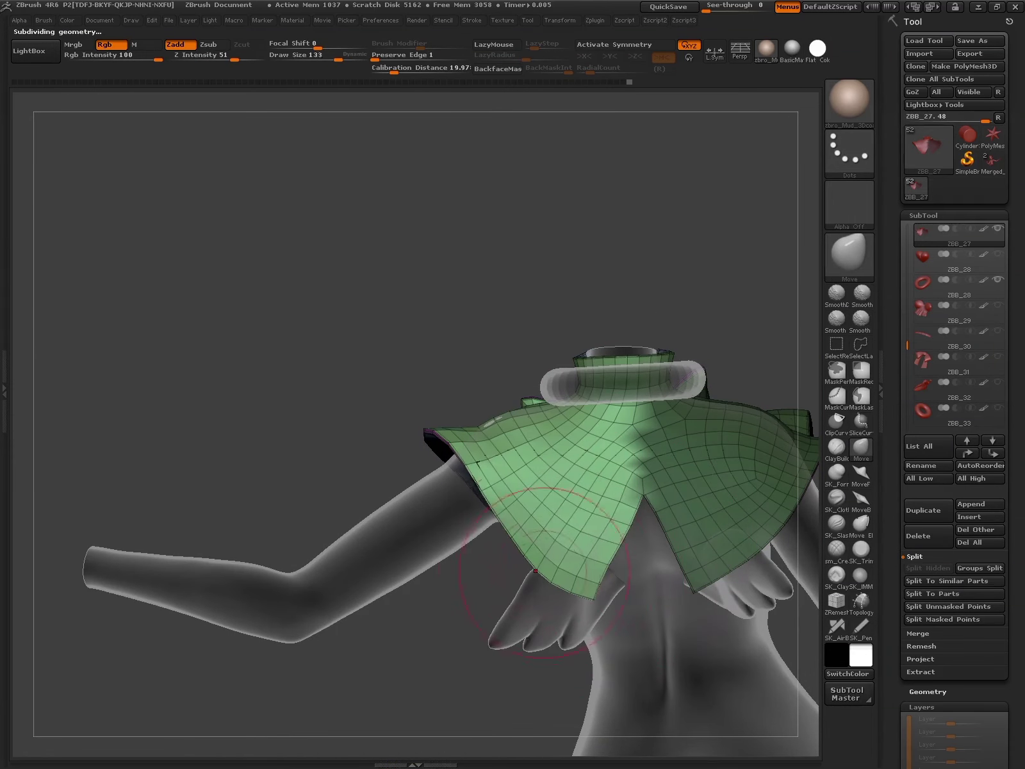
pyautogui.moveTo(519, 551)
pyautogui.mouseDown()
pyautogui.moveTo(569, 591)
pyautogui.moveTo(634, 473)
pyautogui.moveTo(687, 457)
pyautogui.moveTo(570, 560)
pyautogui.moveTo(659, 510)
pyautogui.moveTo(721, 572)
pyautogui.moveTo(709, 446)
pyautogui.moveTo(664, 607)
pyautogui.moveTo(608, 513)
pyautogui.moveTo(544, 446)
pyautogui.mouseUp()
pyautogui.hotkey('shift', 'f')
pyautogui.hotkey('shift', 'f')
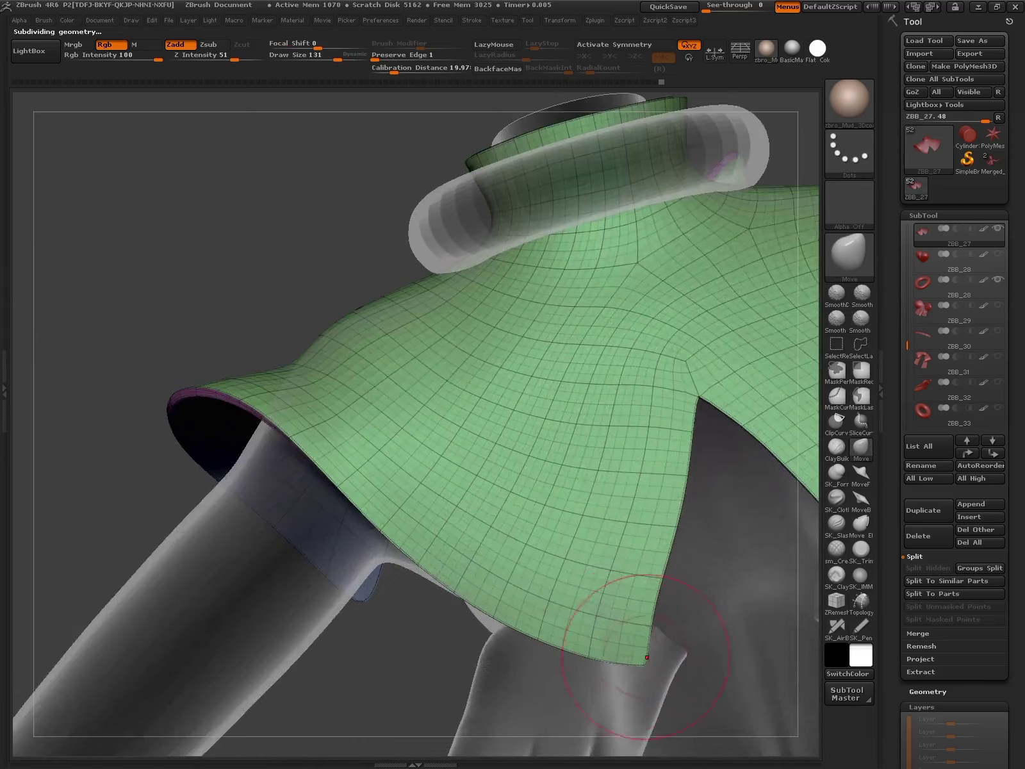
pyautogui.moveTo(620, 628); pyautogui.dragTo(651, 589)
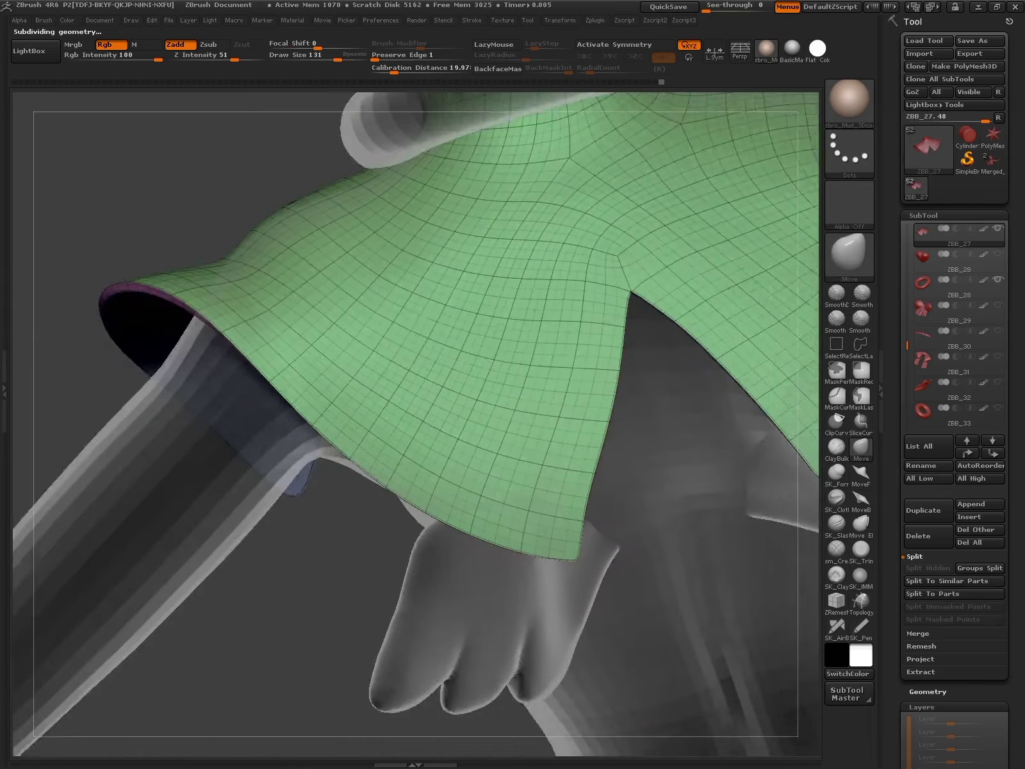
pyautogui.press('w')
pyautogui.moveTo(574, 577); pyautogui.dragTo(626, 584)
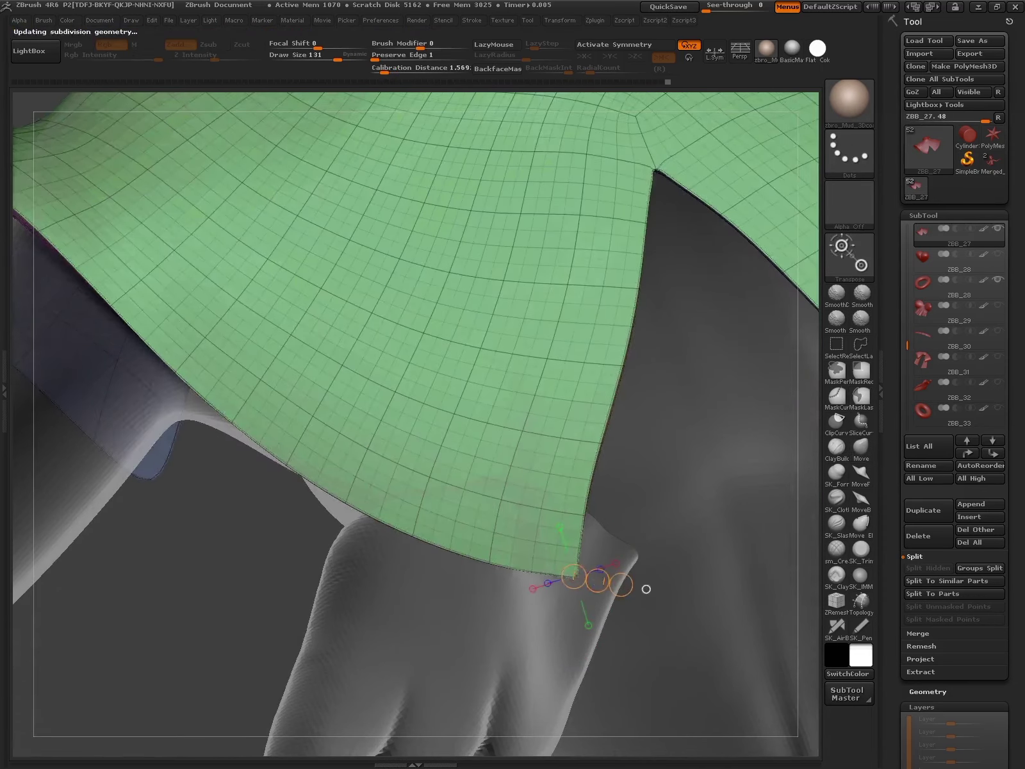
pyautogui.press('q')
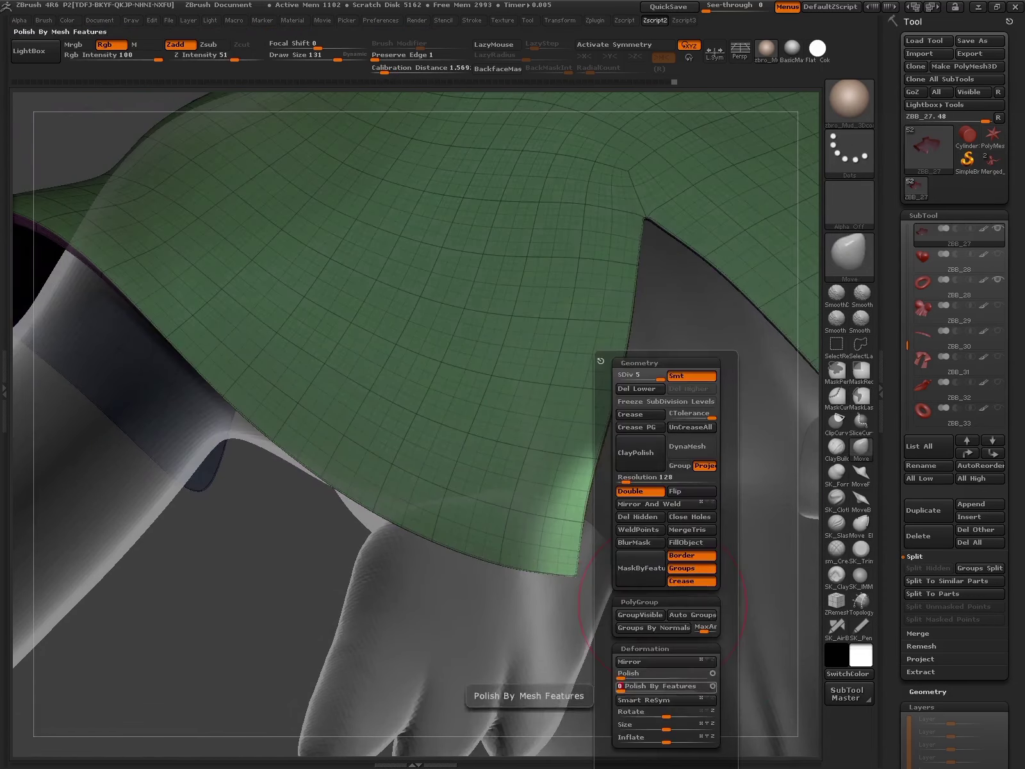
# - Subdivide and sculpt the flap's soft drape with the SK_Cloth brush
pyautogui.moveTo(573, 617)
pyautogui.keyDown('alt'); pyautogui.mouseDown()
pyautogui.moveTo(594, 561)
pyautogui.moveTo(618, 561)
pyautogui.moveTo(496, 584)
pyautogui.mouseUp(); pyautogui.keyUp('alt')
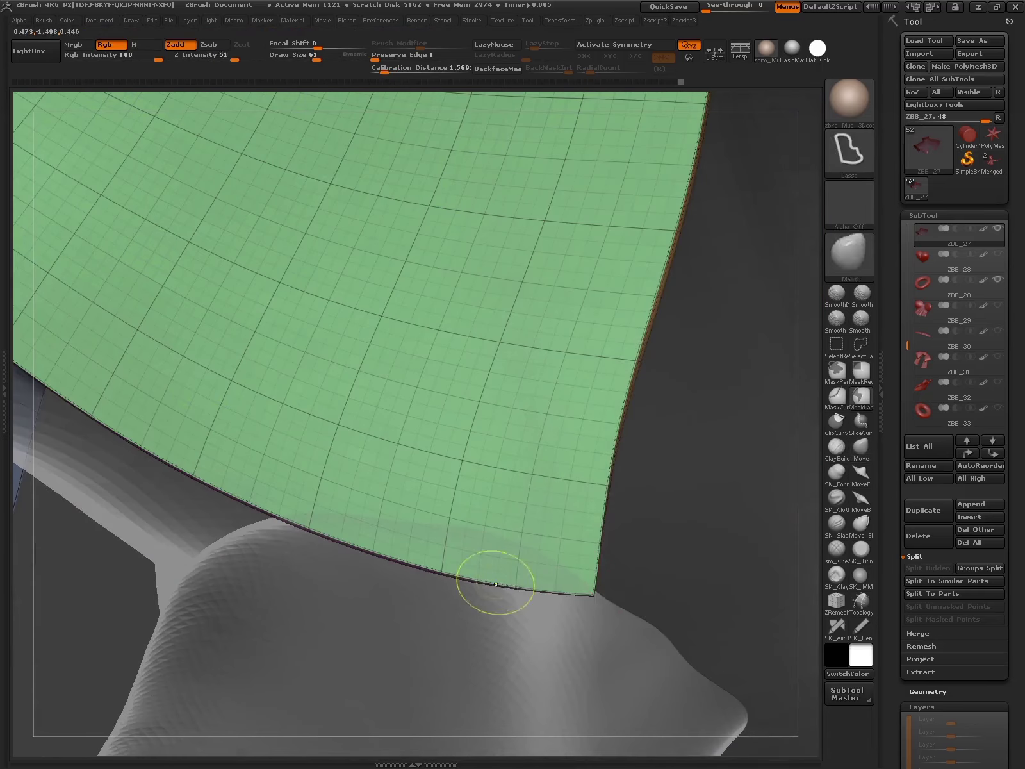
pyautogui.moveTo(577, 608); pyautogui.dragTo(556, 591)
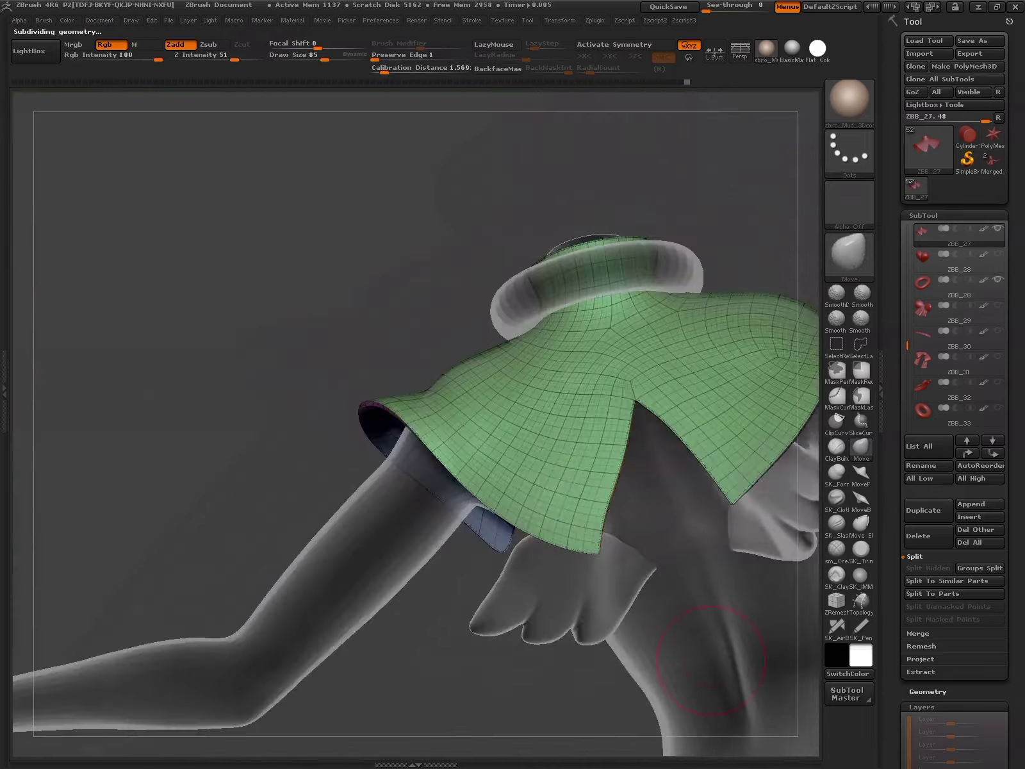
pyautogui.moveTo(668, 653); pyautogui.dragTo(449, 385)
pyautogui.click(836, 497)
pyautogui.moveTo(385, 257)
pyautogui.mouseDown()
pyautogui.moveTo(562, 510)
pyautogui.moveTo(558, 485)
pyautogui.mouseUp()
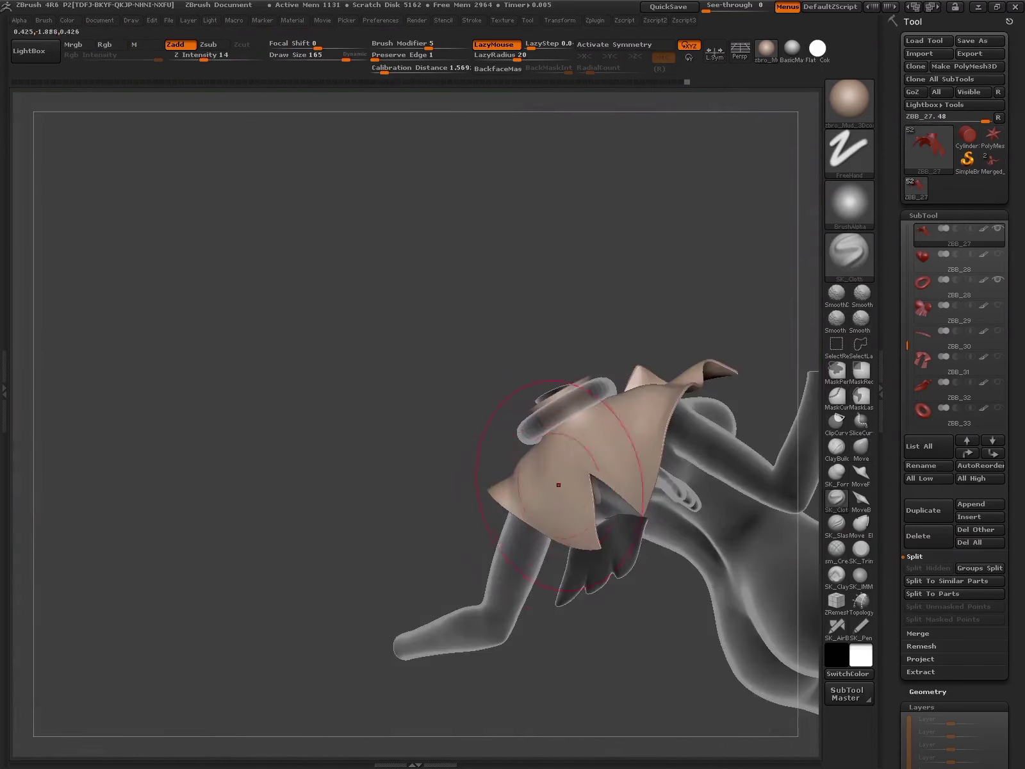
# - Smooth the shoulder cape surface with SK_ClayFill and adjust it with a Transpose move
pyautogui.moveTo(595, 618); pyautogui.dragTo(589, 529)
pyautogui.moveTo(538, 438)
pyautogui.mouseDown()
pyautogui.moveTo(577, 448)
pyautogui.moveTo(618, 412)
pyautogui.moveTo(674, 548)
pyautogui.moveTo(778, 383)
pyautogui.moveTo(780, 583)
pyautogui.moveTo(591, 506)
pyautogui.moveTo(647, 512)
pyautogui.mouseUp()
pyautogui.click(836, 574)
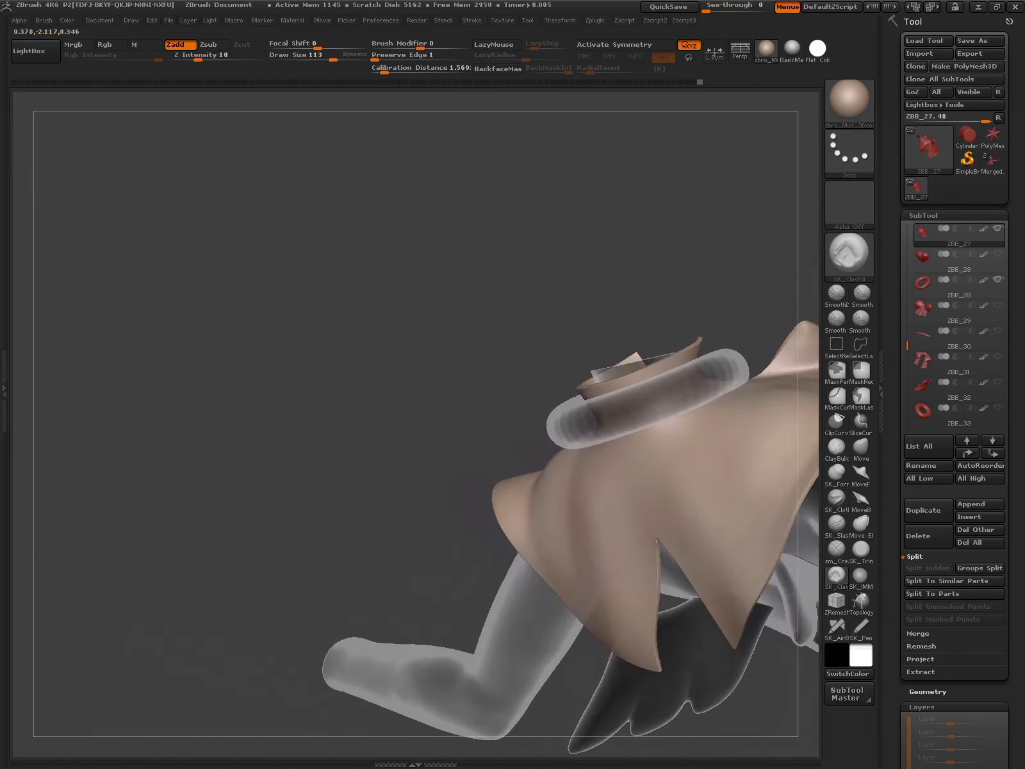
pyautogui.moveTo(588, 593); pyautogui.dragTo(606, 541)
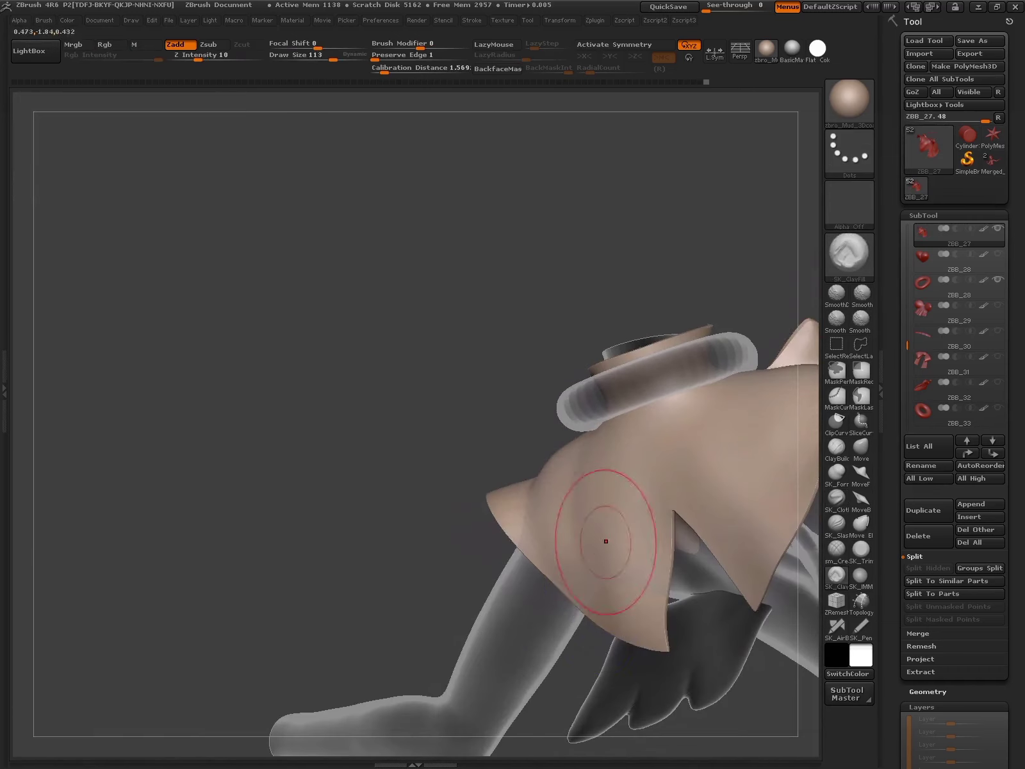
pyautogui.press('w')
pyautogui.moveTo(617, 628)
pyautogui.mouseDown()
pyautogui.moveTo(674, 533)
pyautogui.moveTo(685, 708)
pyautogui.moveTo(709, 662)
pyautogui.moveTo(537, 733)
pyautogui.moveTo(670, 530)
pyautogui.moveTo(648, 422)
pyautogui.moveTo(564, 444)
pyautogui.moveTo(612, 441)
pyautogui.mouseUp()
pyautogui.press('q')
# - Enable X symmetry, refine the front notch into a cleaner V, and toggle the reference overlay
pyautogui.press('x')
pyautogui.hotkey('shift', 'z')
pyautogui.moveTo(710, 436)
pyautogui.mouseDown()
pyautogui.moveTo(760, 405)
pyautogui.moveTo(573, 617)
pyautogui.mouseUp()
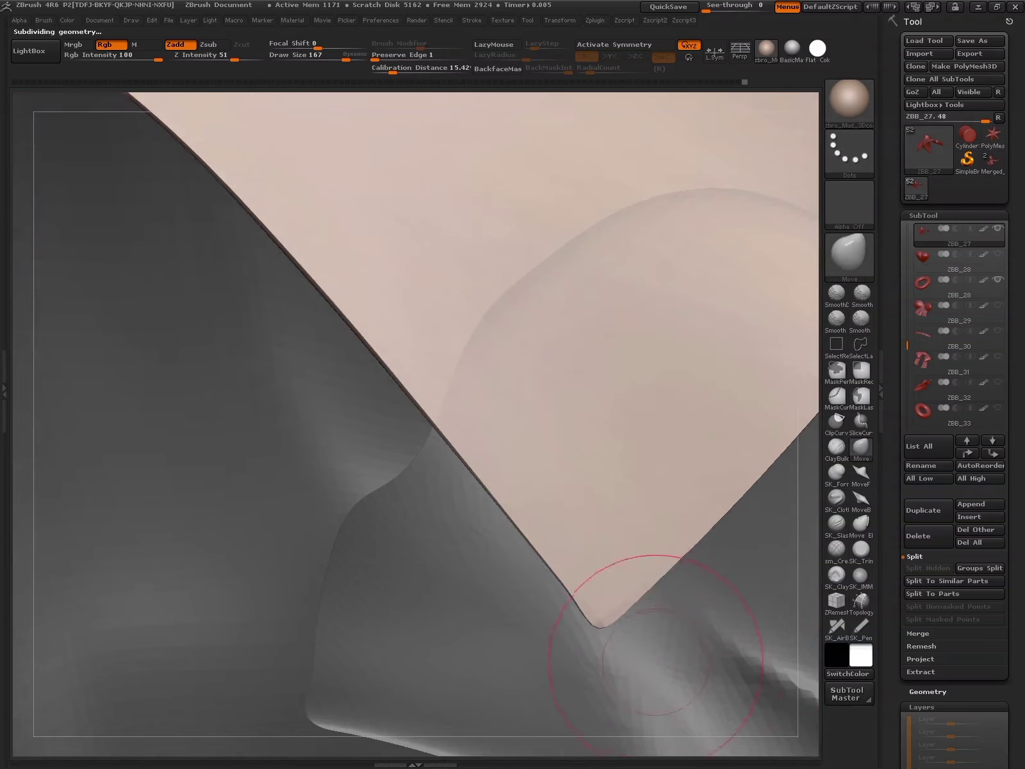
pyautogui.hotkey('shift', 'f')
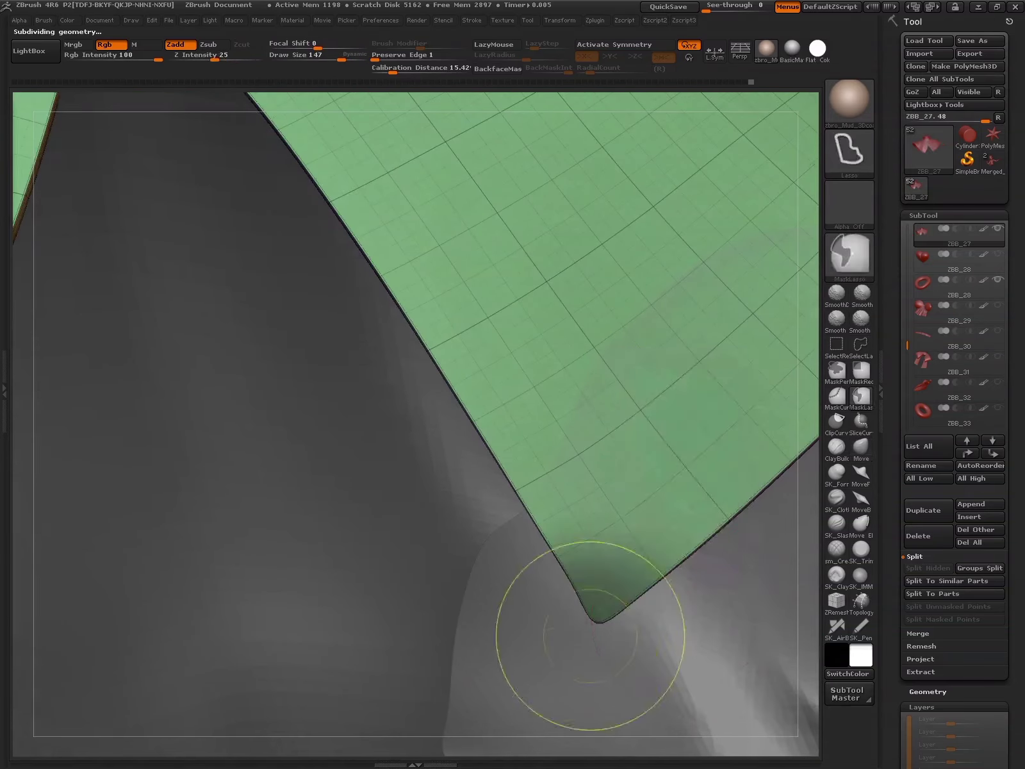
pyautogui.press('g')
pyautogui.moveTo(717, 686); pyautogui.dragTo(449, 577)
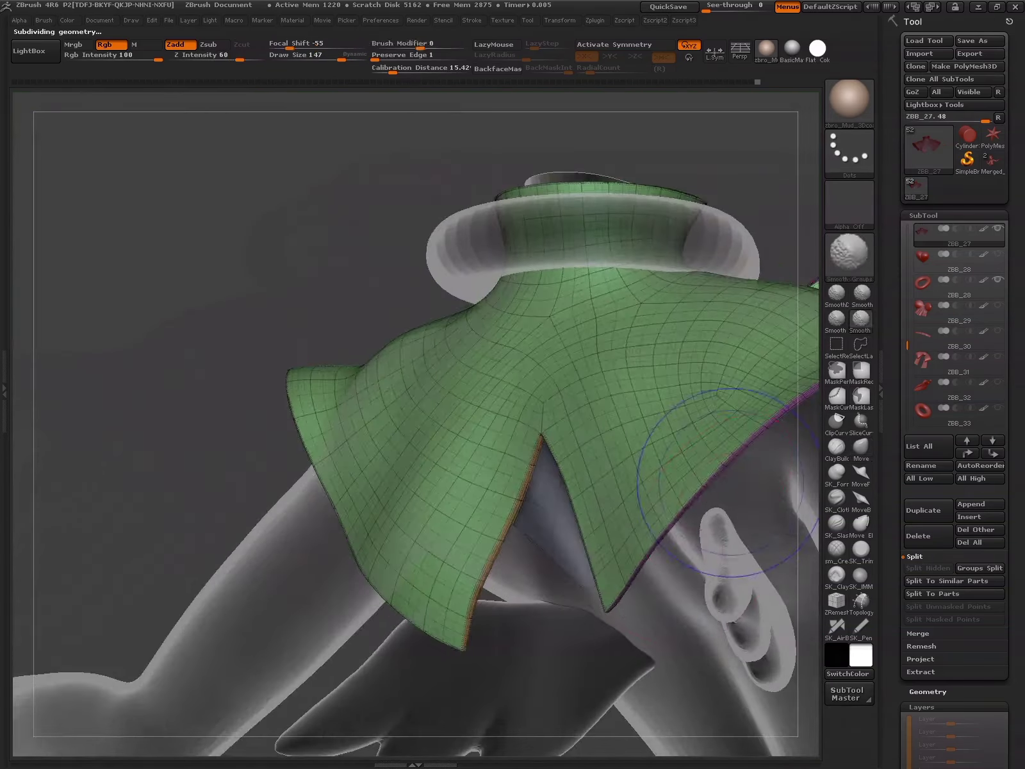
pyautogui.hotkey('shift', 'f')
pyautogui.moveTo(256, 320)
pyautogui.mouseDown()
pyautogui.moveTo(224, 289)
pyautogui.moveTo(417, 308)
pyautogui.mouseUp()
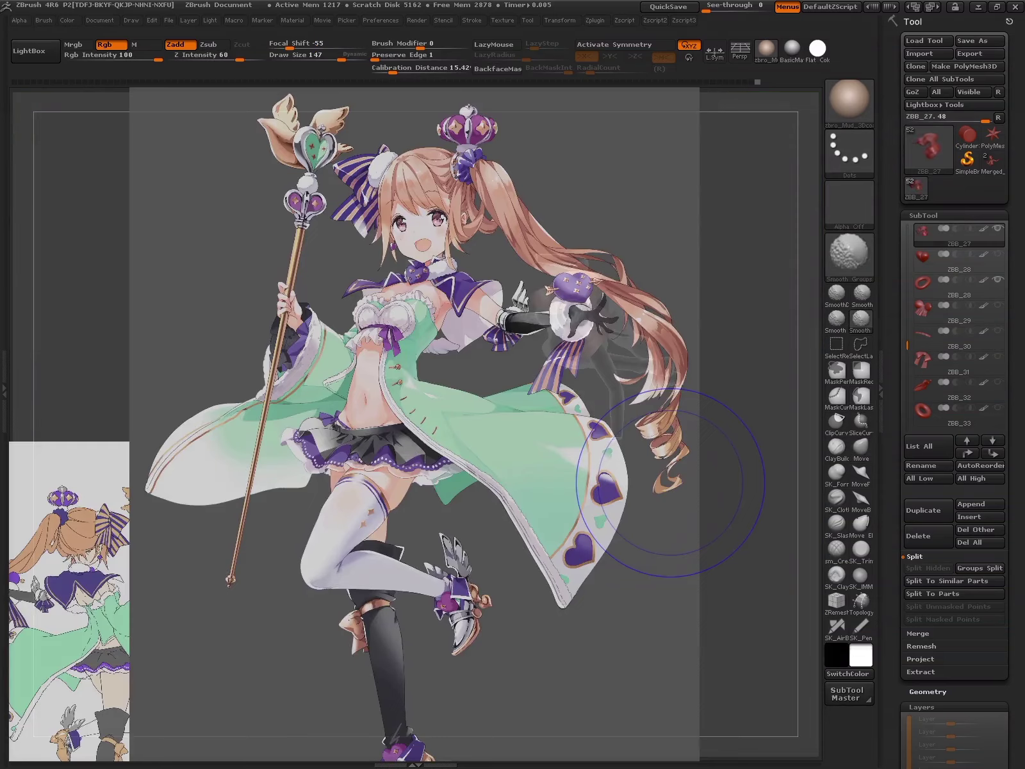
# - Hide the reference and crease the cape flap edges with the CurvePinch brush
pyautogui.click(861, 447)
pyautogui.moveTo(652, 481)
pyautogui.mouseDown()
pyautogui.moveTo(581, 293)
pyautogui.moveTo(513, 449)
pyautogui.mouseUp()
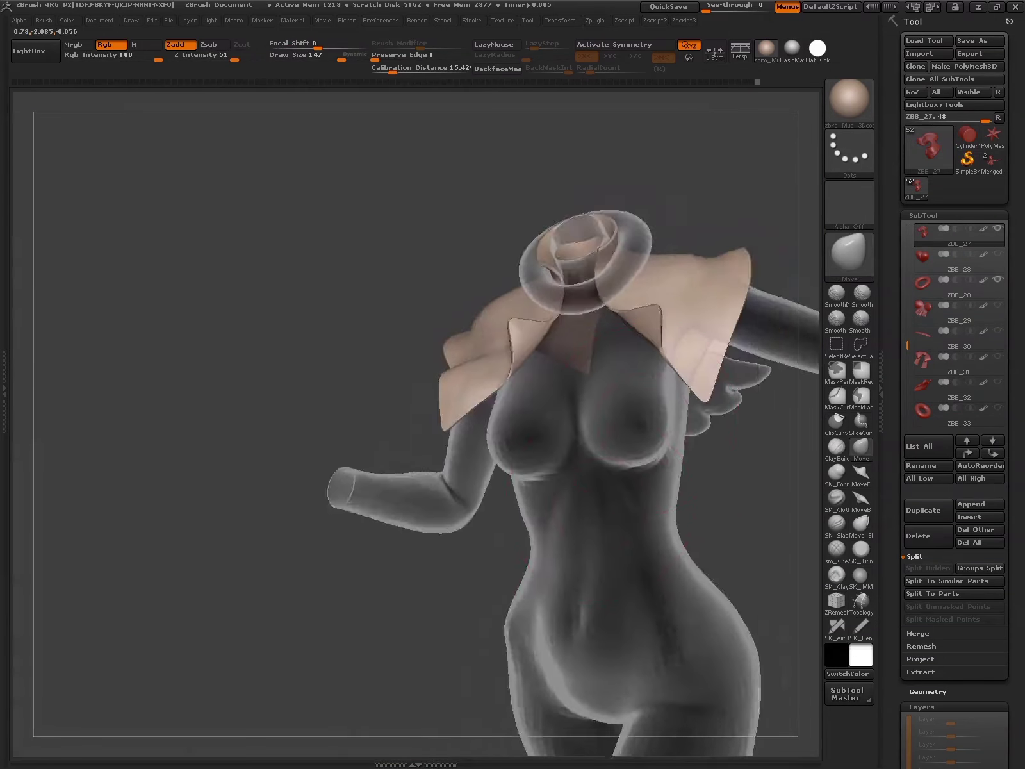
pyautogui.press('b')
pyautogui.press('c')
pyautogui.press('p')
pyautogui.keyDown('alt'); pyautogui.moveTo(721, 373); pyautogui.dragTo(715, 516); pyautogui.keyUp('alt')
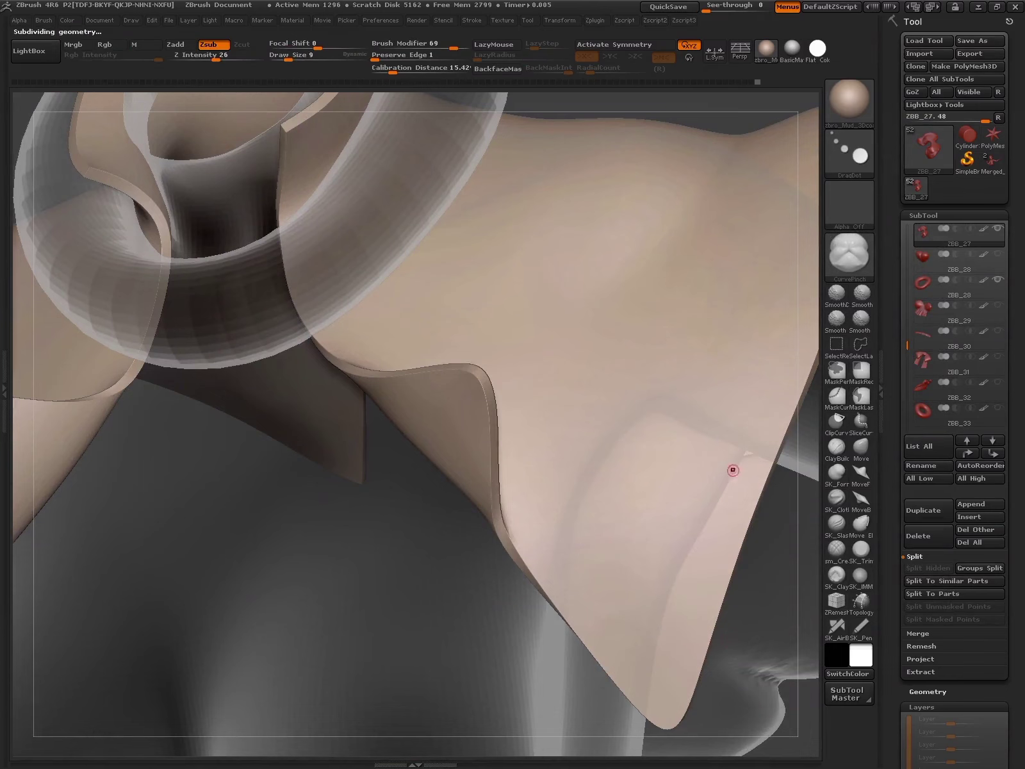
pyautogui.rightClick(732, 682)
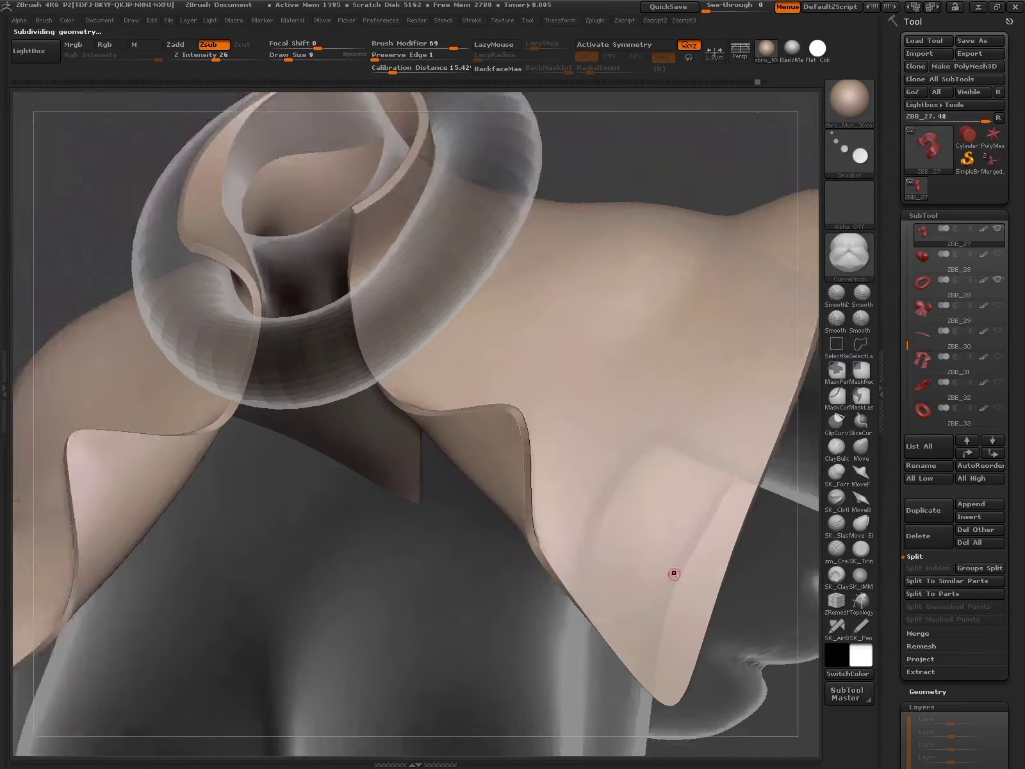
pyautogui.moveTo(675, 565); pyautogui.dragTo(815, 612)
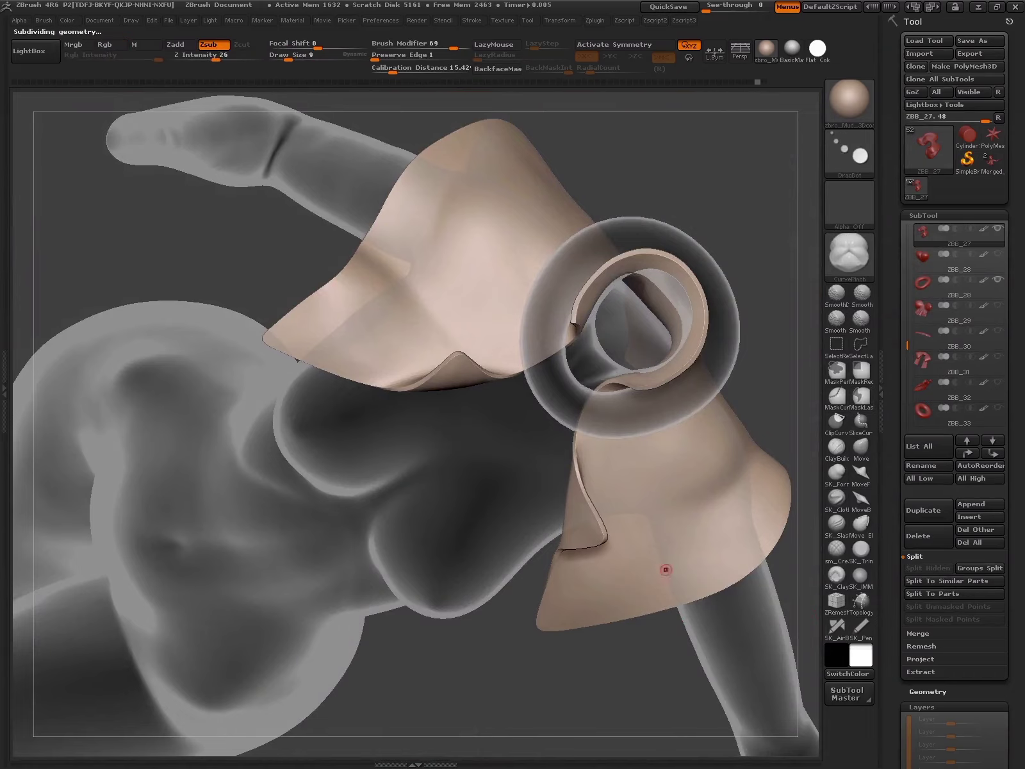
pyautogui.moveTo(666, 569)
pyautogui.keyDown('alt'); pyautogui.mouseDown()
pyautogui.moveTo(576, 448)
pyautogui.moveTo(641, 417)
pyautogui.mouseUp(); pyautogui.keyUp('alt')
pyautogui.scroll(-5, 954, 448)
# - Add a new sculpt layer, subdivide, and polish the collar with Deformation > Polish
pyautogui.click(915, 344)
pyautogui.press('f')
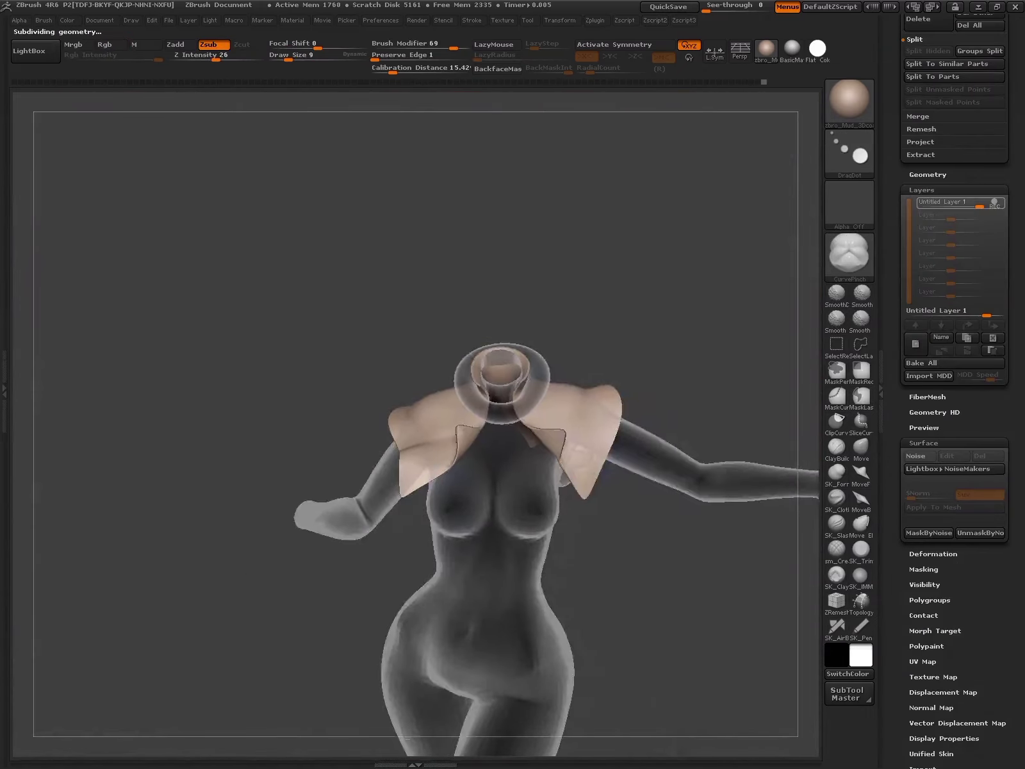
pyautogui.keyDown('alt'); pyautogui.keyDown('shift'); pyautogui.moveTo(576, 448); pyautogui.dragTo(596, 510); pyautogui.keyUp('shift'); pyautogui.keyUp('alt')
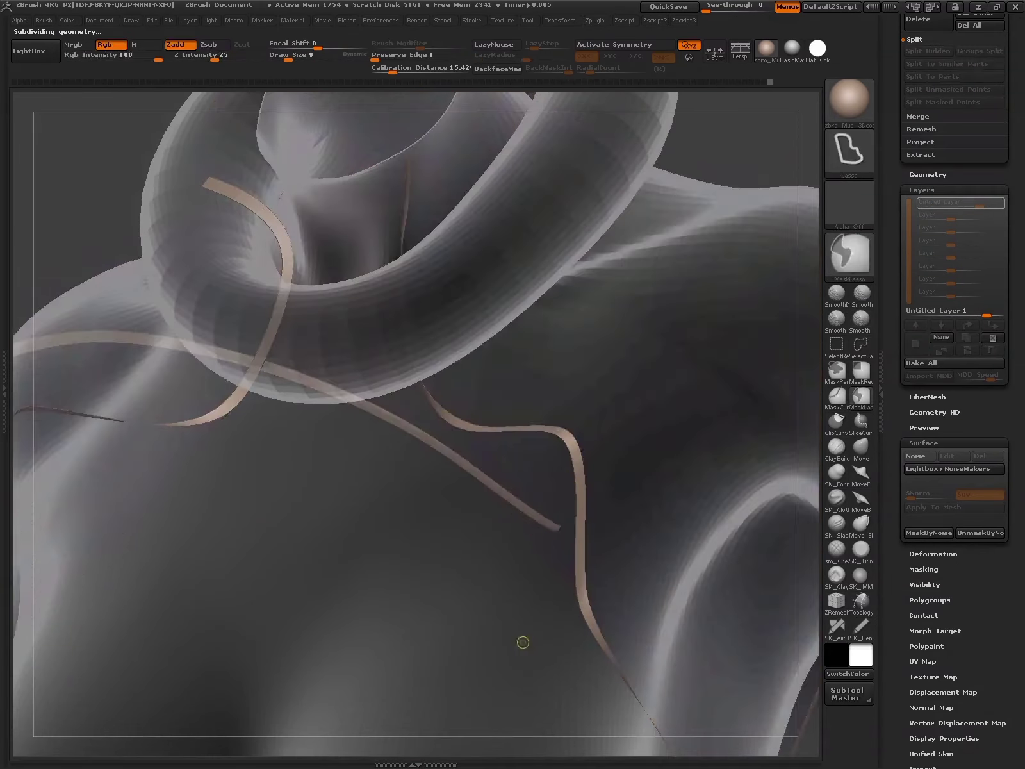
pyautogui.press('g')
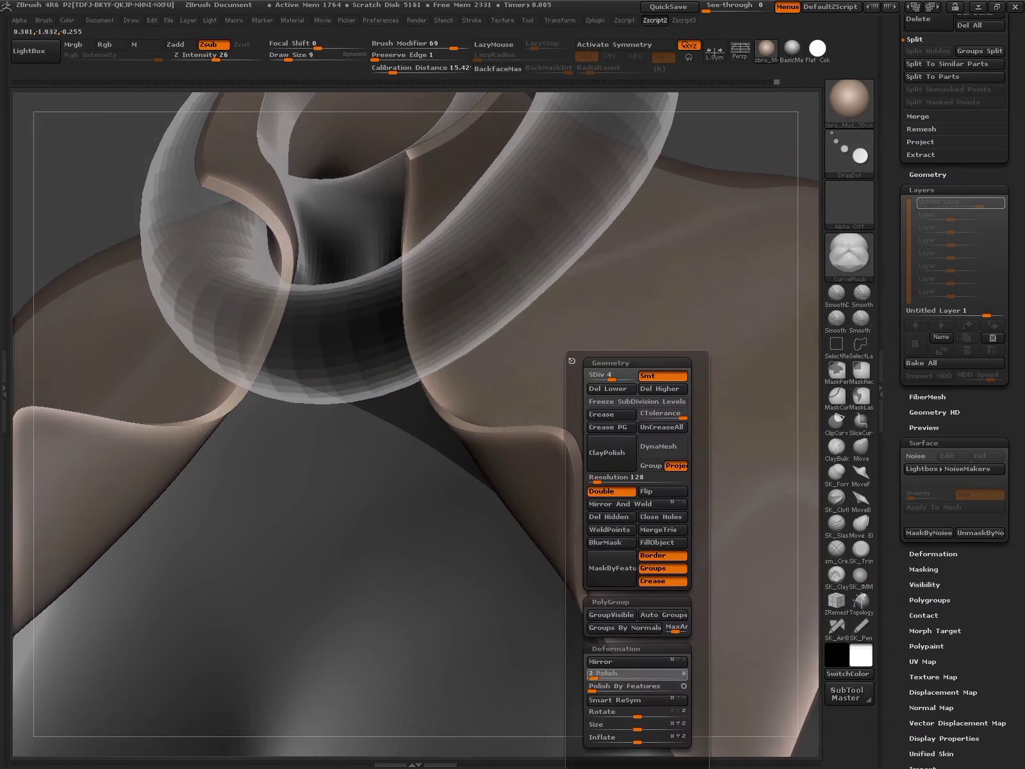
pyautogui.hotkey('ctrl', 'd')
pyautogui.keyDown('alt'); pyautogui.moveTo(610, 636); pyautogui.dragTo(670, 579); pyautogui.keyUp('alt')
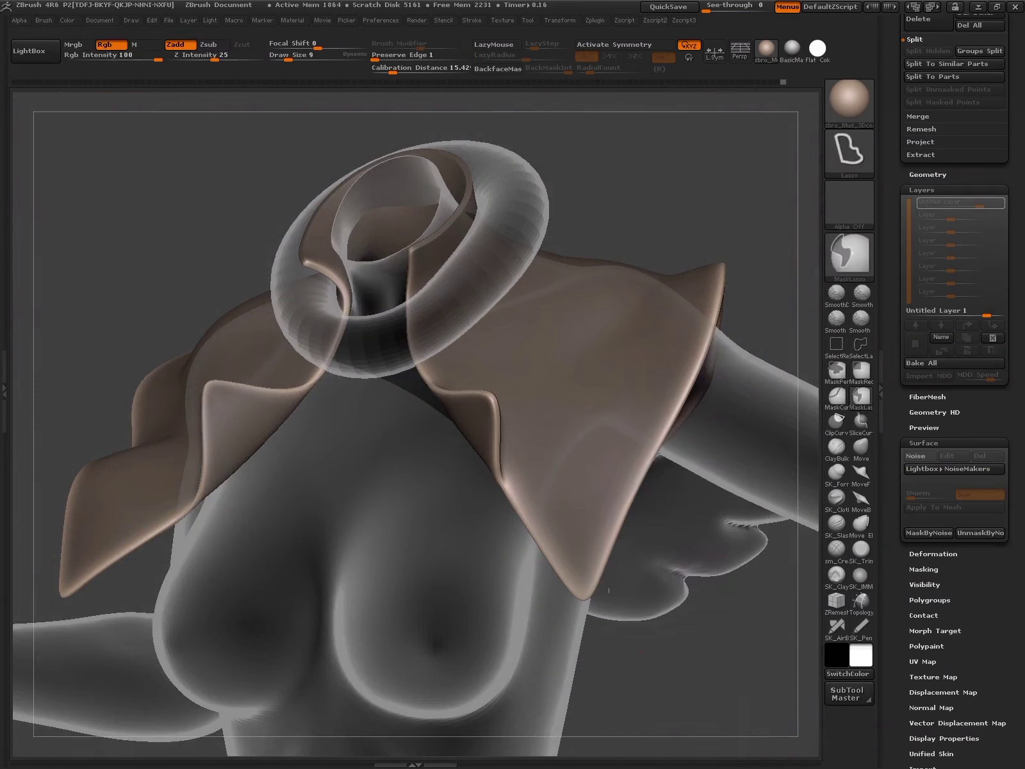
pyautogui.press('space')
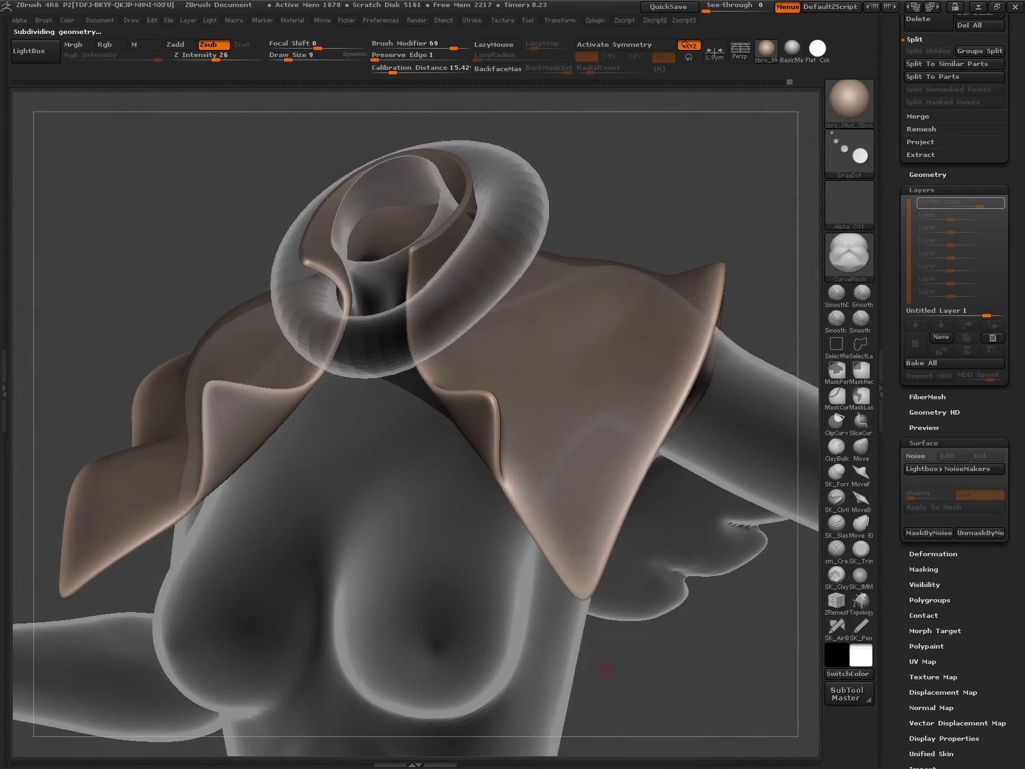
pyautogui.press('space')
pyautogui.press('space')
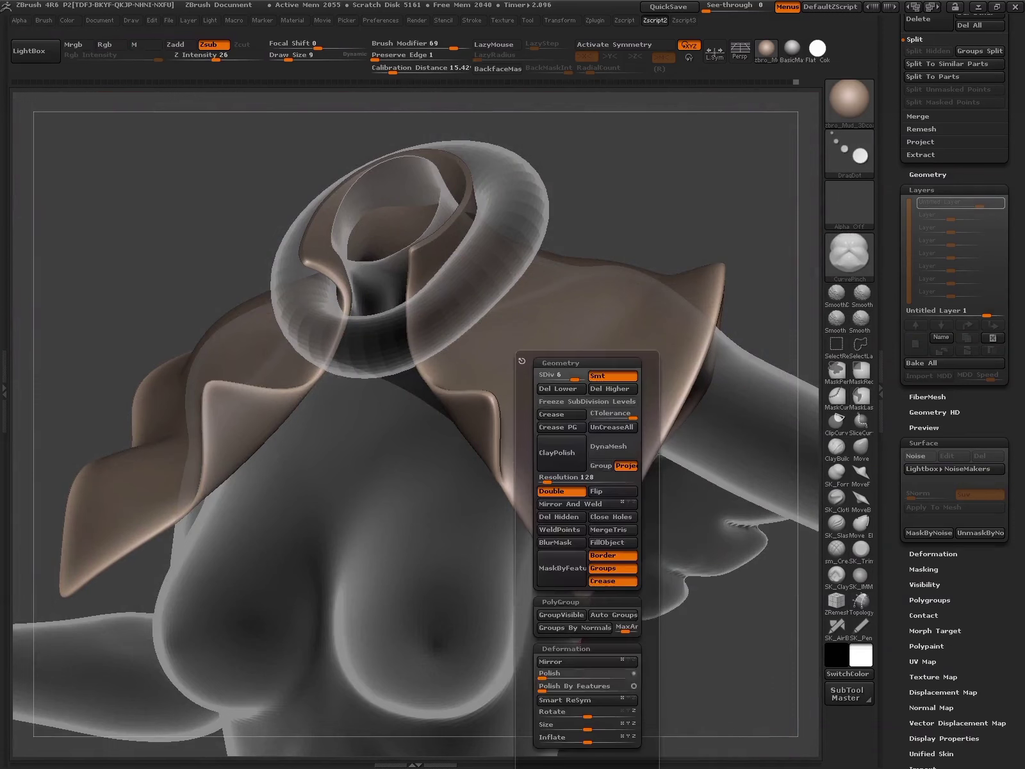
pyautogui.click(577, 673)
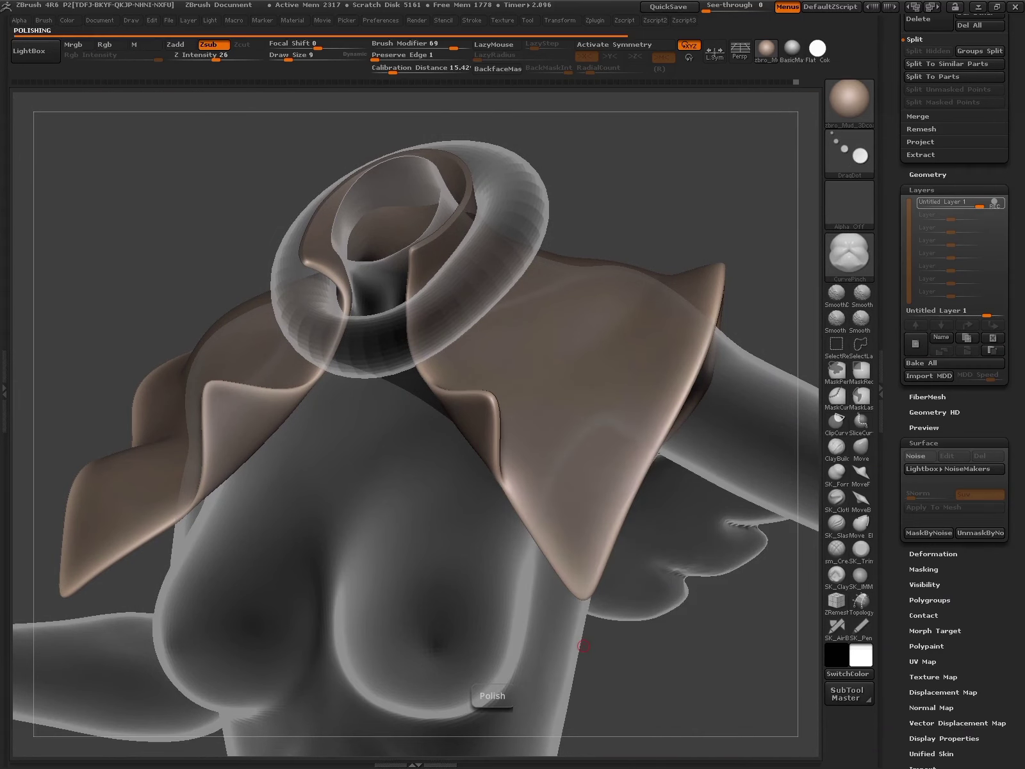
pyautogui.press('space')
# - Draw and clear a crease curve along the cape flap, reviewing ZRemesher and Curve settings
pyautogui.keyDown('alt'); pyautogui.moveTo(676, 371); pyautogui.dragTo(679, 398, button='right'); pyautogui.keyUp('alt')
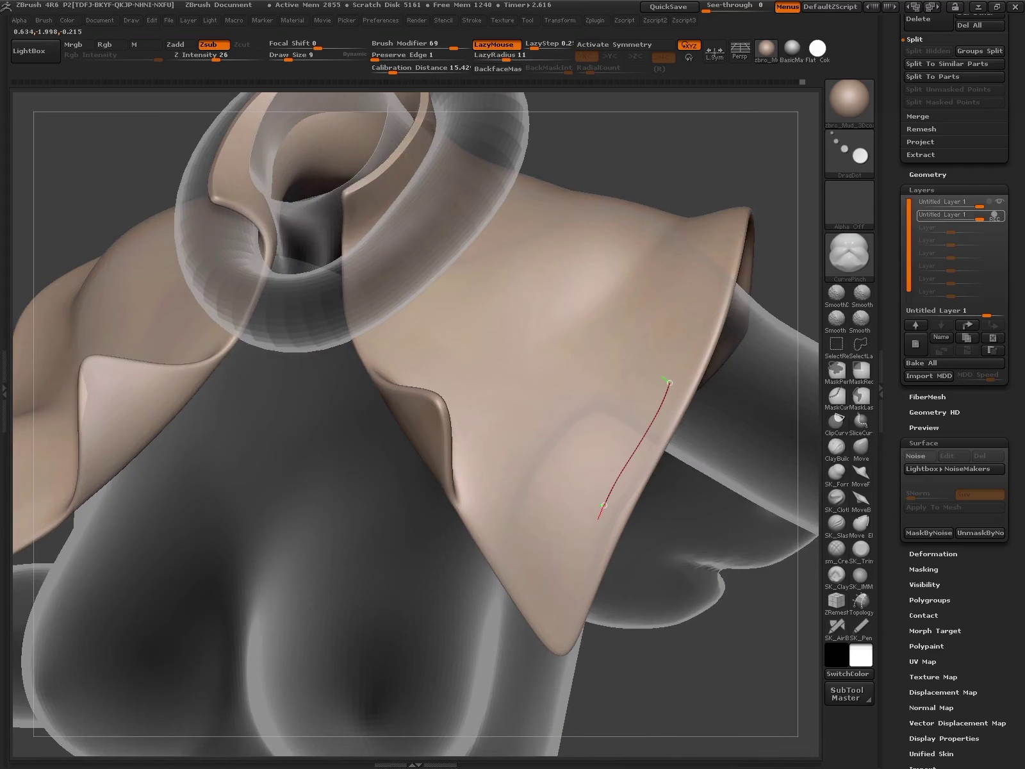
pyautogui.moveTo(634, 551)
pyautogui.mouseDown()
pyautogui.moveTo(725, 566)
pyautogui.moveTo(732, 578)
pyautogui.mouseUp()
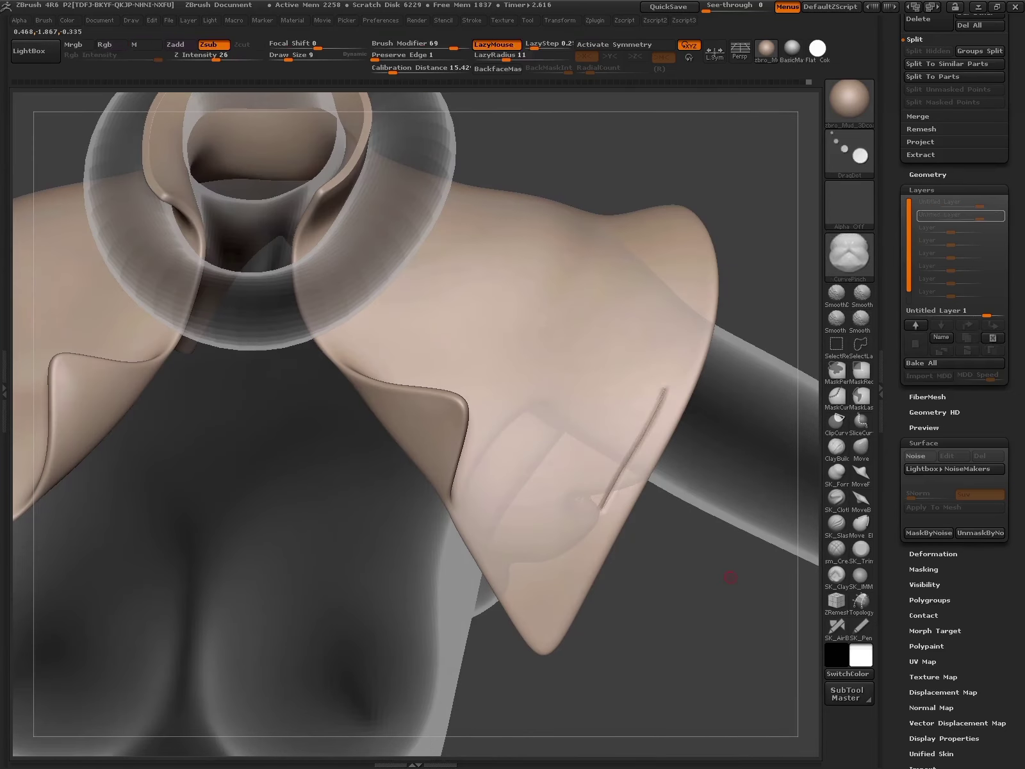
pyautogui.click(681, 300)
pyautogui.press('space')
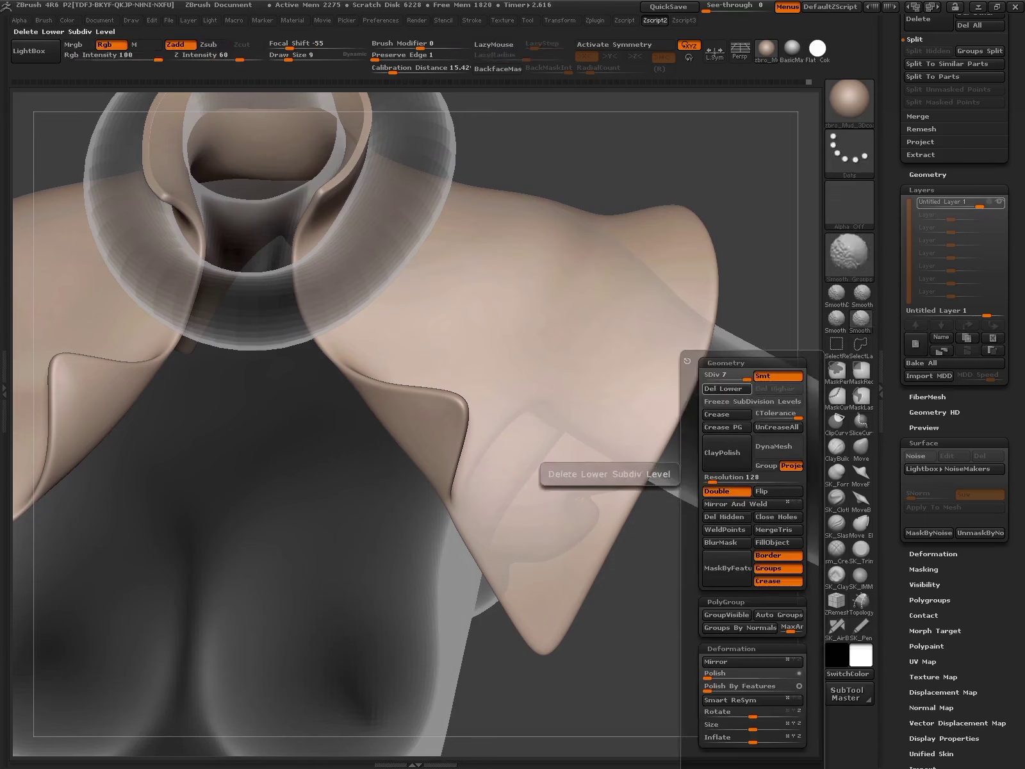
pyautogui.press('space')
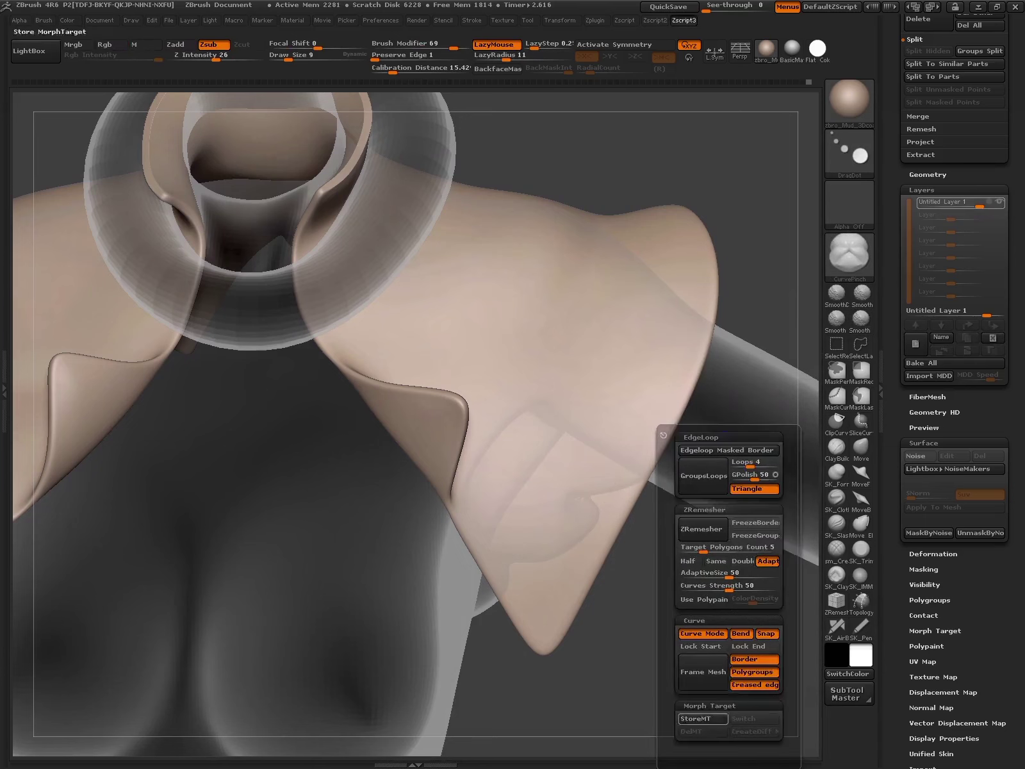
pyautogui.press('space')
pyautogui.press('space')
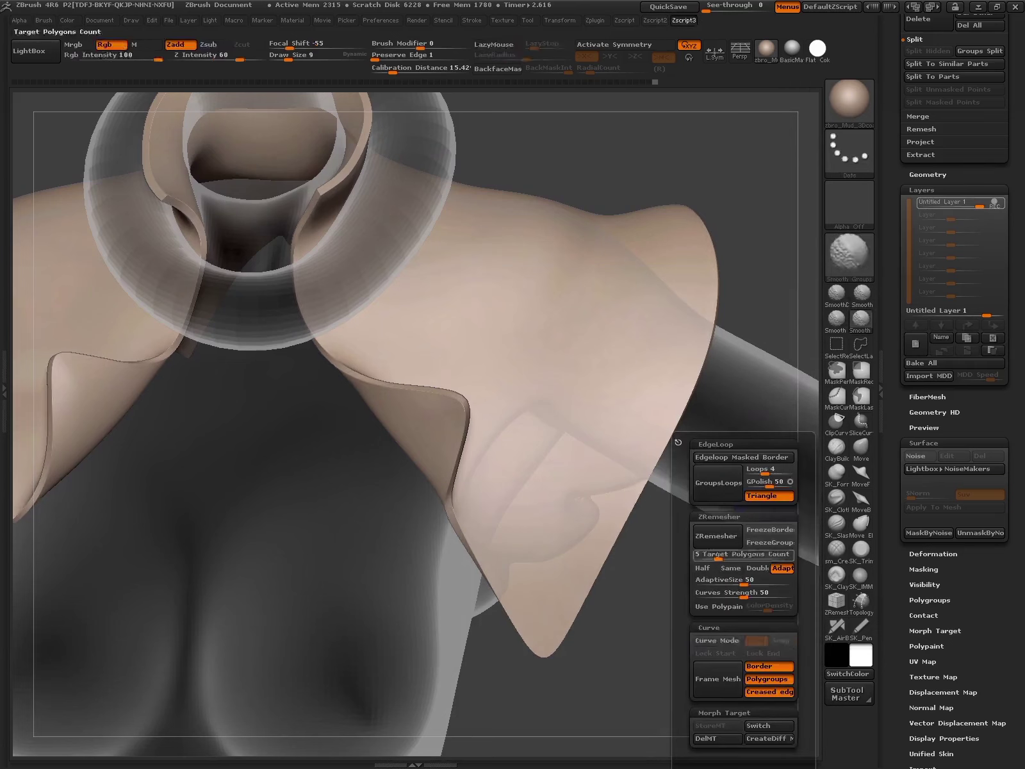
pyautogui.press('f')
pyautogui.moveTo(640, 448)
pyautogui.mouseDown()
pyautogui.moveTo(689, 446)
pyautogui.moveTo(797, 364)
pyautogui.mouseUp()
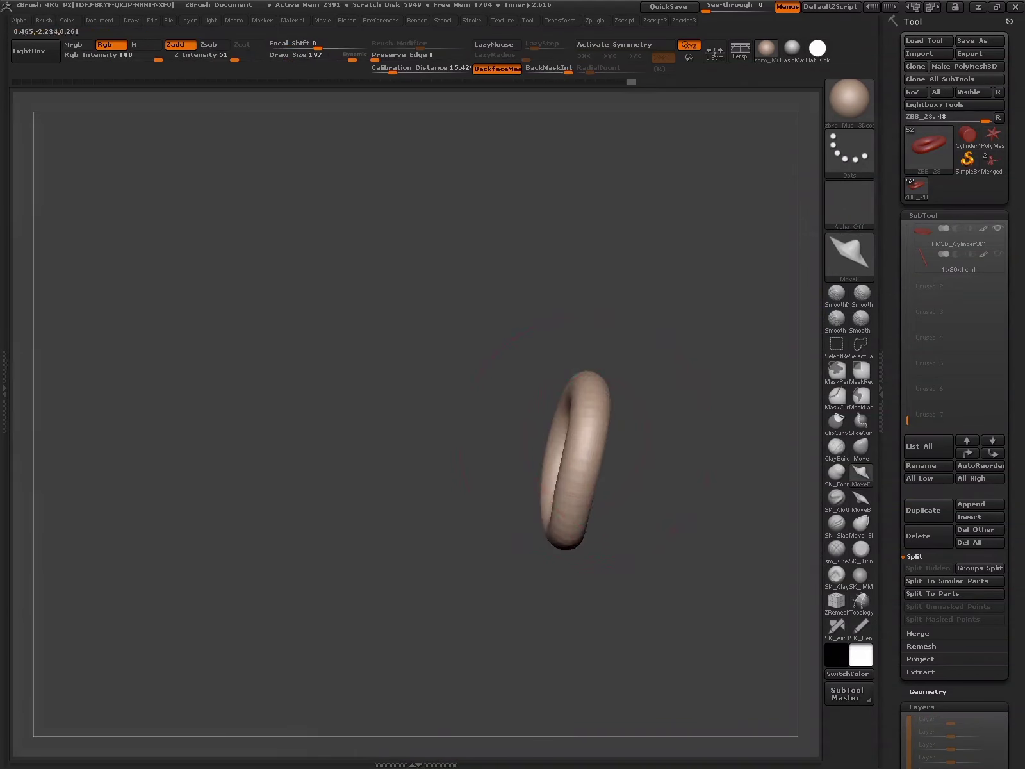
# - Transpose and reposition the torus ring, tilting it into a rounder view
pyautogui.moveTo(609, 448)
pyautogui.mouseDown()
pyautogui.moveTo(595, 343)
pyautogui.moveTo(683, 459)
pyautogui.mouseUp()
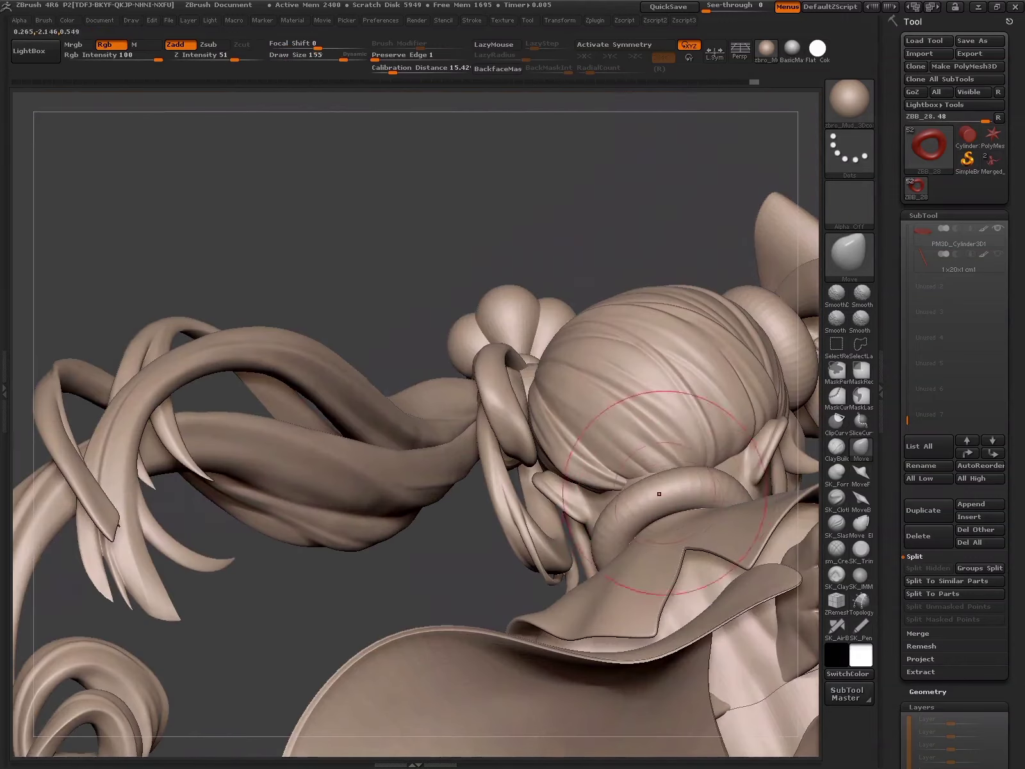
pyautogui.press('w')
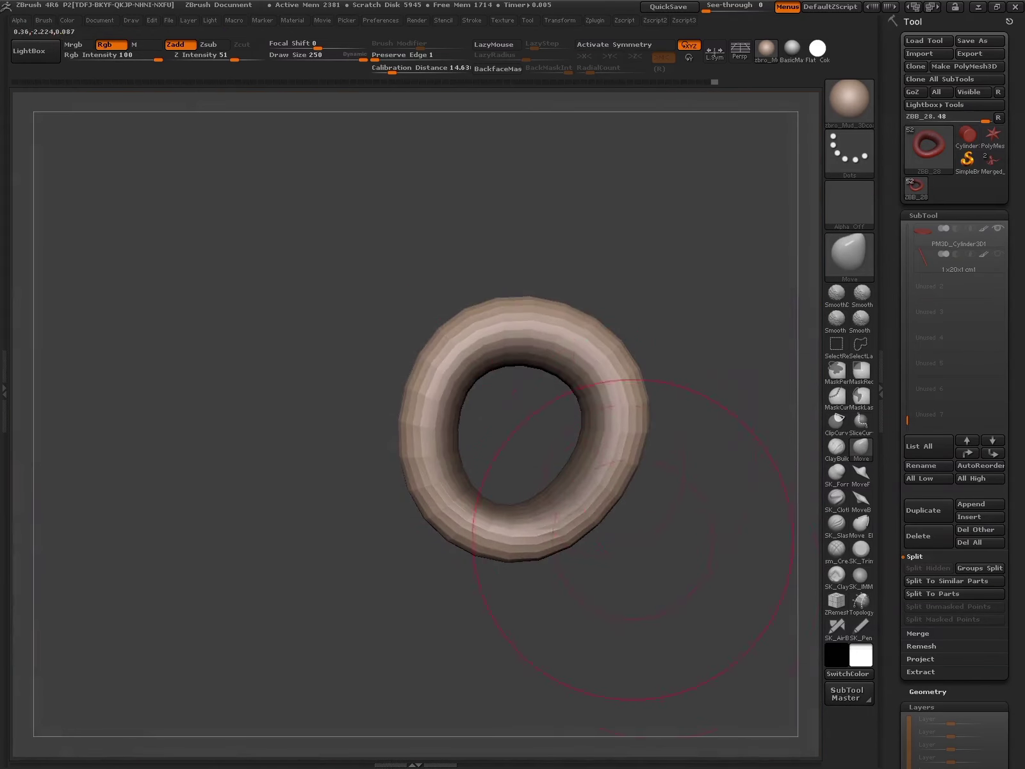
pyautogui.keyDown('alt'); pyautogui.moveTo(632, 539); pyautogui.dragTo(552, 406); pyautogui.keyUp('alt')
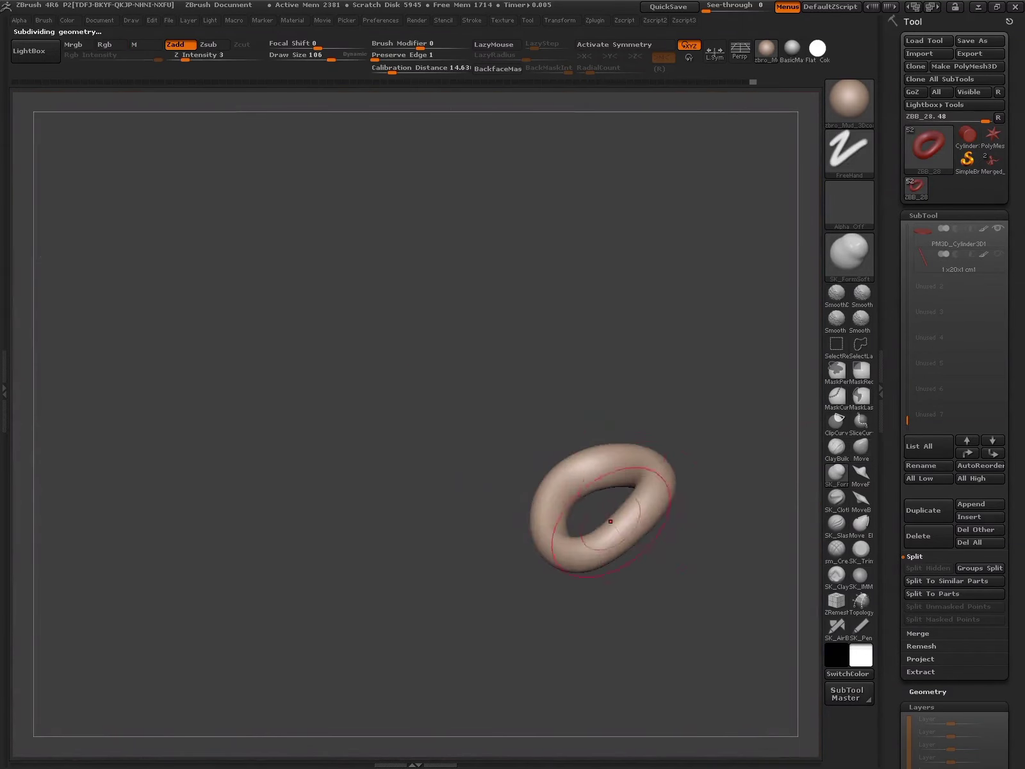
pyautogui.moveTo(610, 521); pyautogui.dragTo(583, 467)
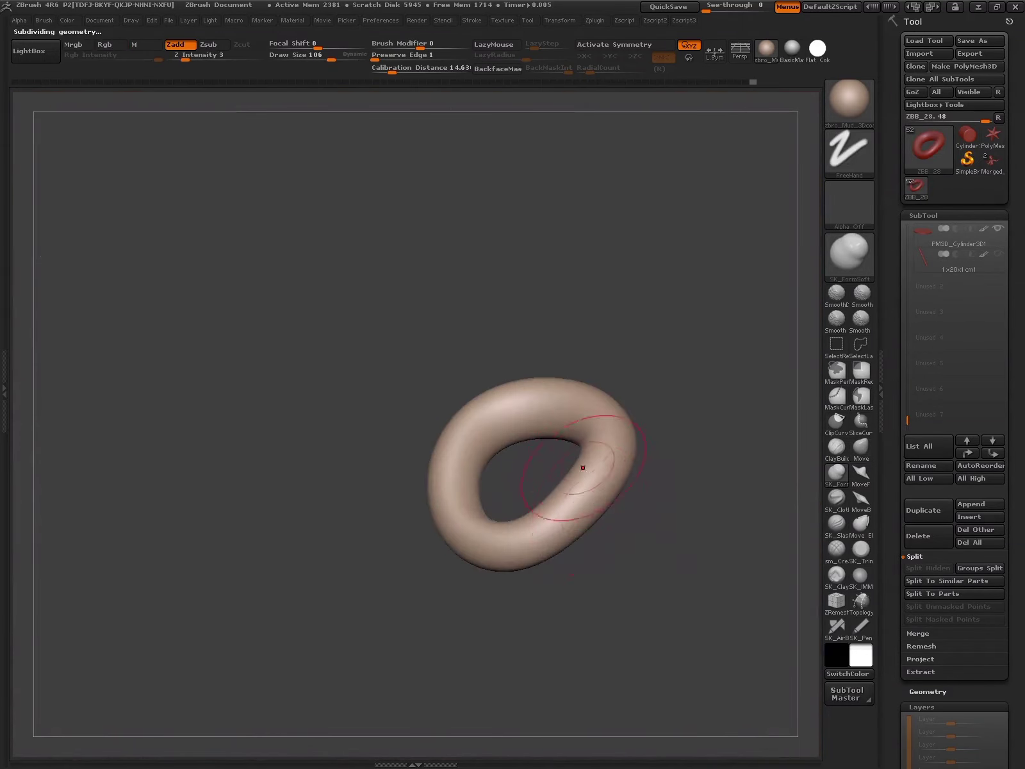
pyautogui.moveTo(633, 518); pyautogui.dragTo(593, 451)
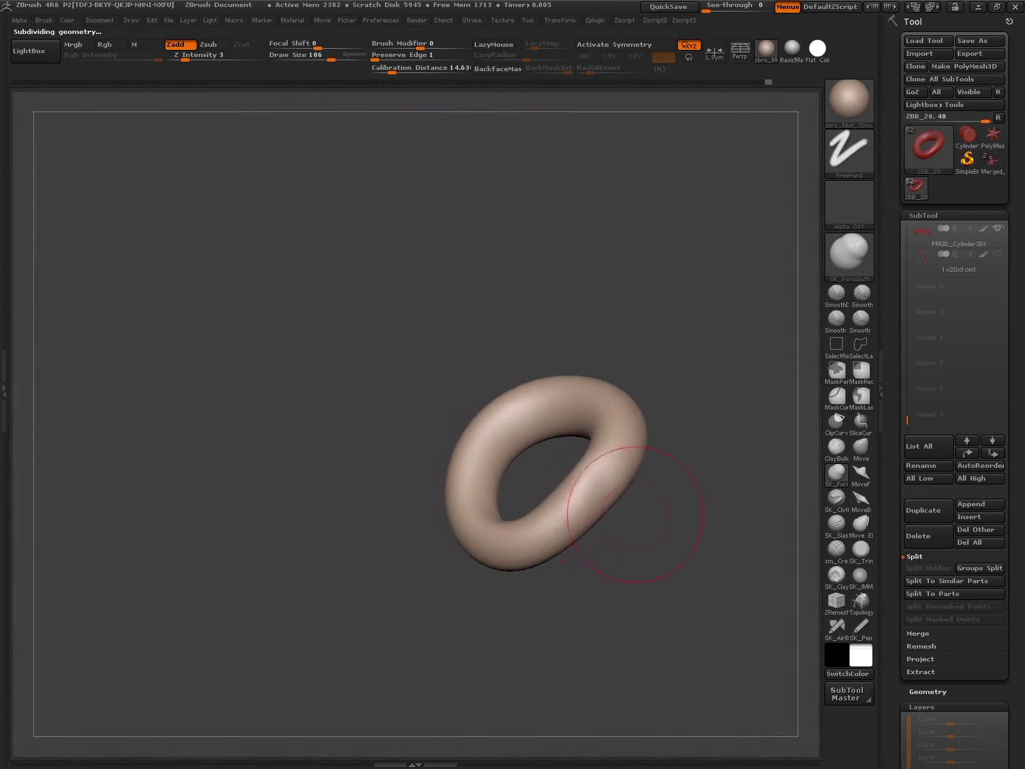
pyautogui.moveTo(637, 515)
pyautogui.mouseDown()
pyautogui.moveTo(586, 531)
pyautogui.moveTo(620, 554)
pyautogui.mouseUp()
# - Warp the torus with the Elastic brush lowered to 34 and turn off REC on the new layer
pyautogui.press('b')
pyautogui.click(606, 373)
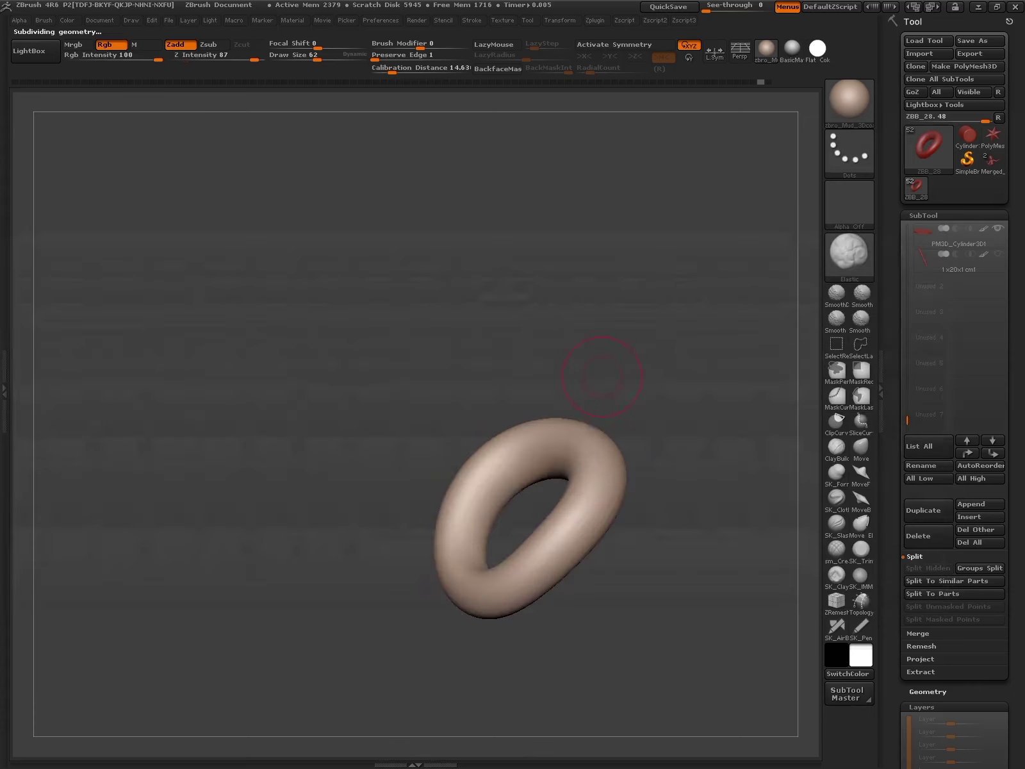
pyautogui.moveTo(599, 366)
pyautogui.mouseDown()
pyautogui.moveTo(663, 506)
pyautogui.moveTo(609, 577)
pyautogui.moveTo(632, 593)
pyautogui.mouseUp()
pyautogui.press('space')
pyautogui.press('space')
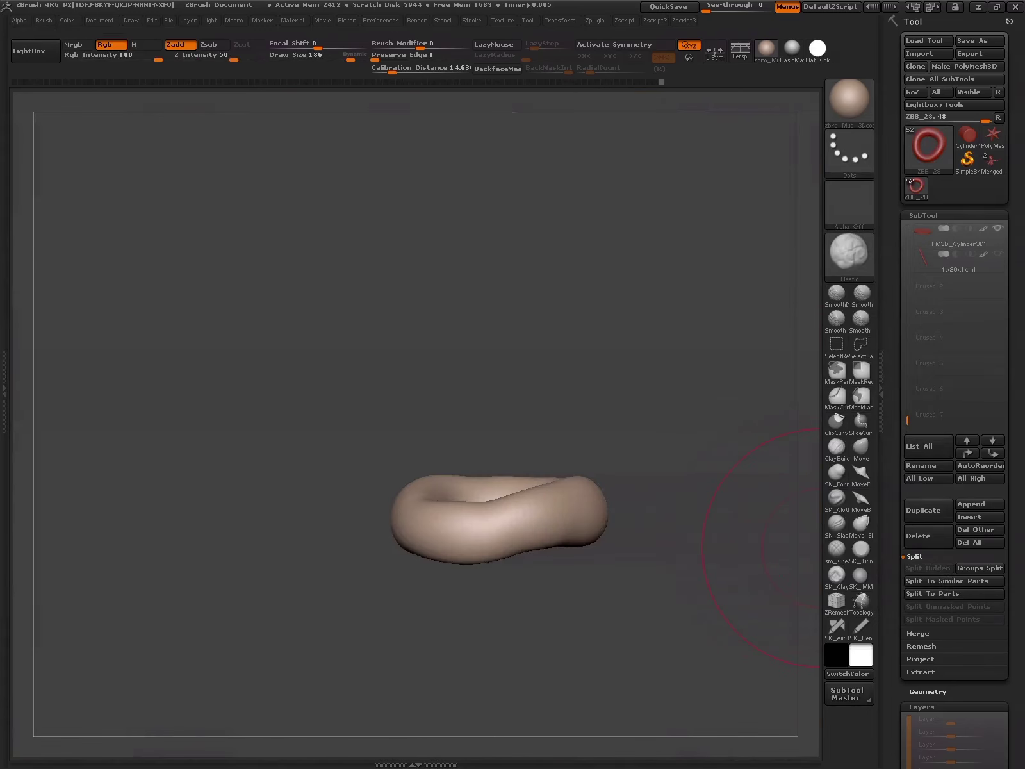
pyautogui.scroll(-5, 955, 448)
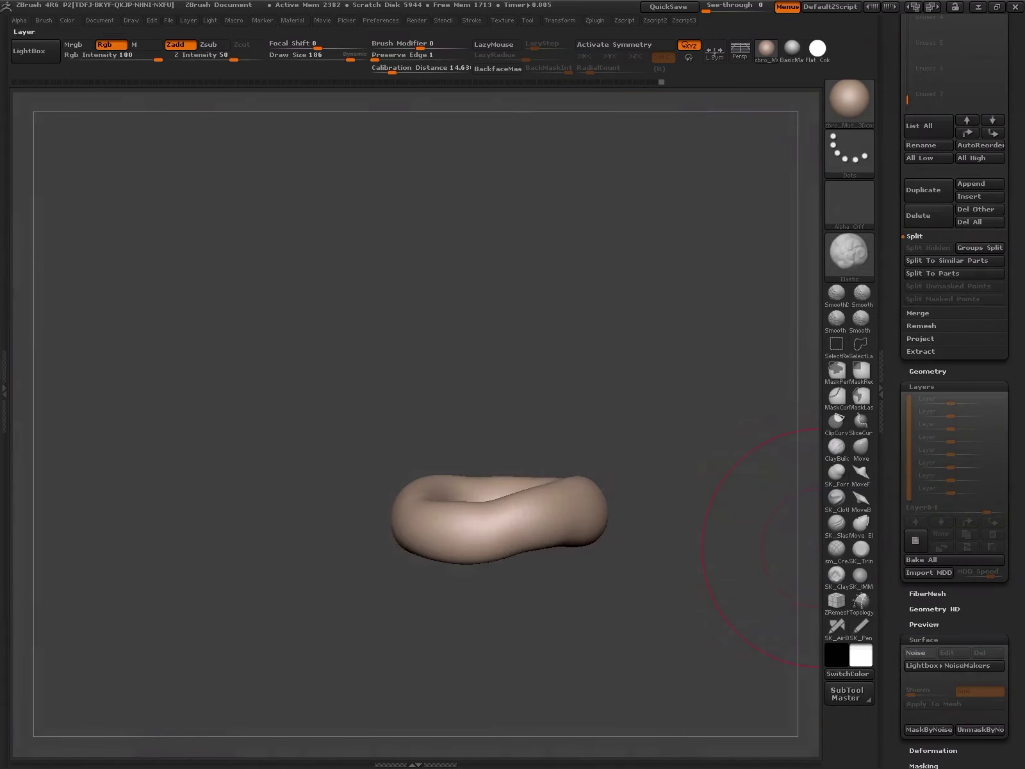
pyautogui.hotkey('ctrl', 'shift')
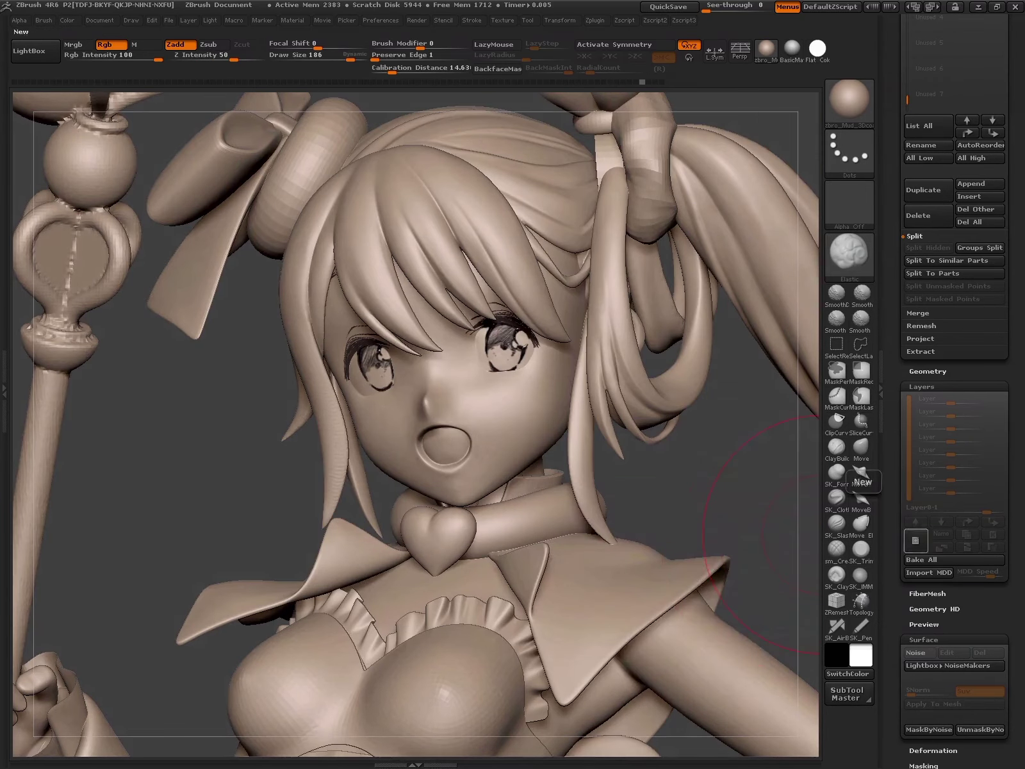
pyautogui.press('space')
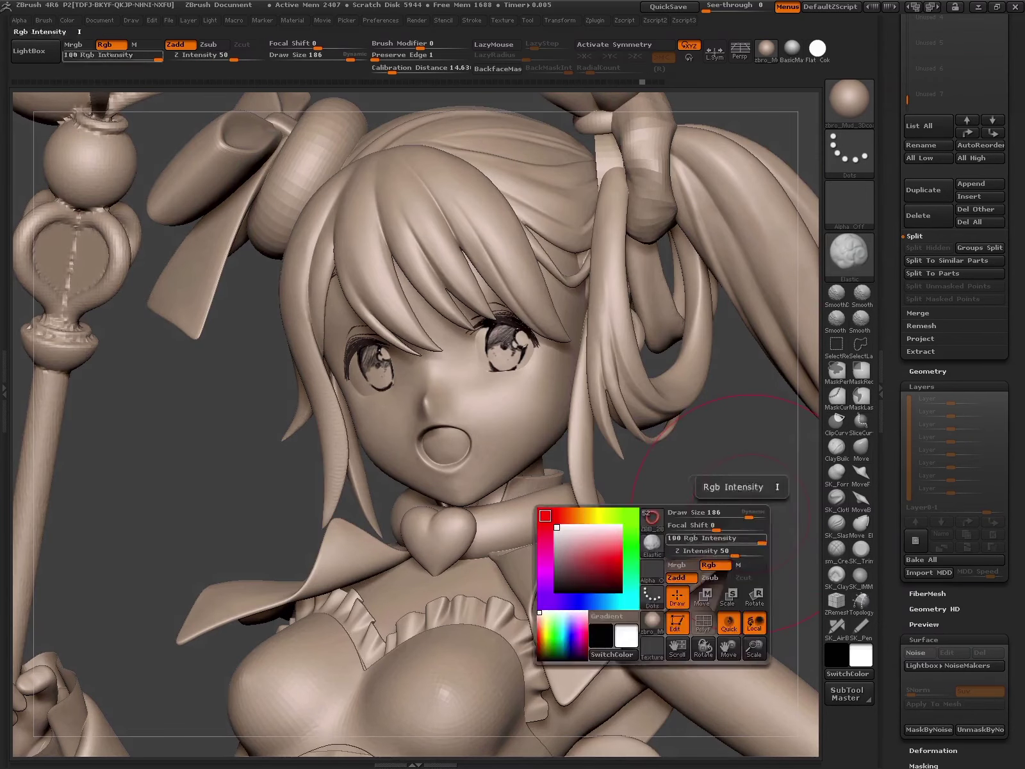
pyautogui.moveTo(737, 546); pyautogui.dragTo(711, 546)
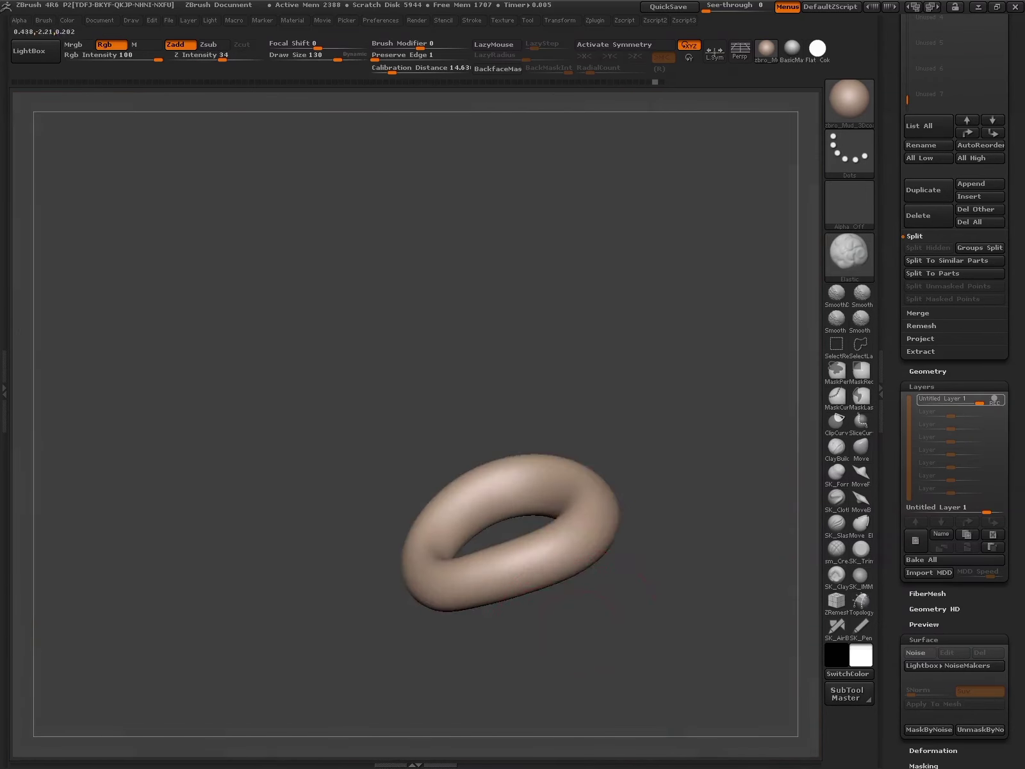
pyautogui.moveTo(487, 615); pyautogui.dragTo(582, 591)
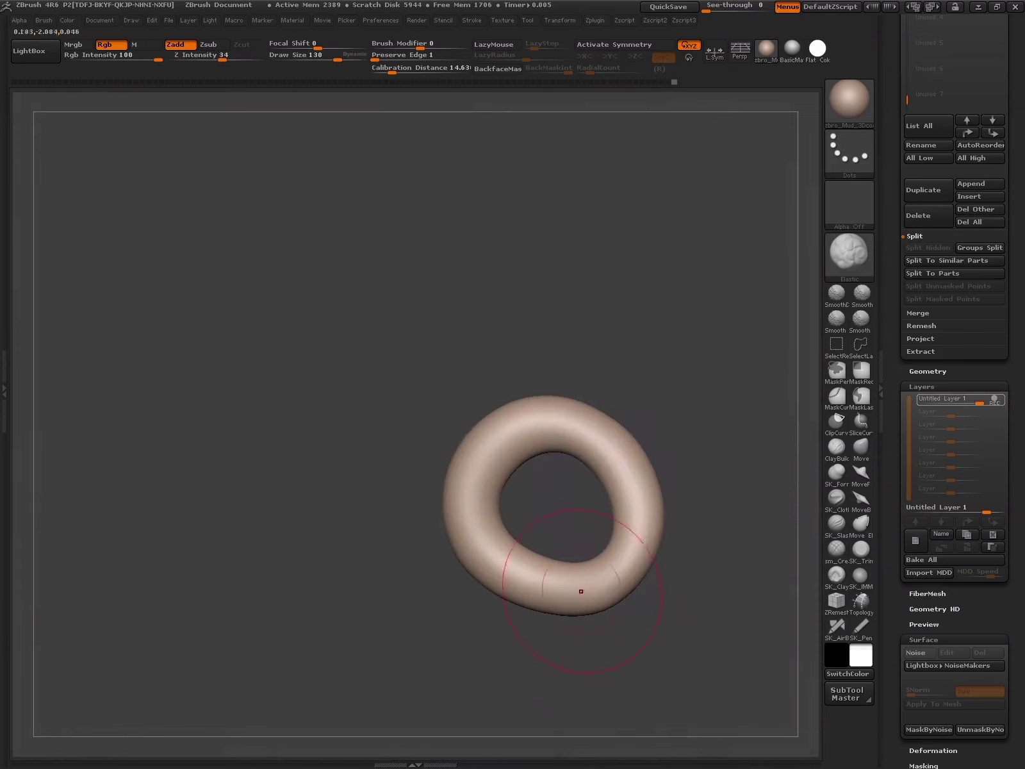
pyautogui.click(994, 398)
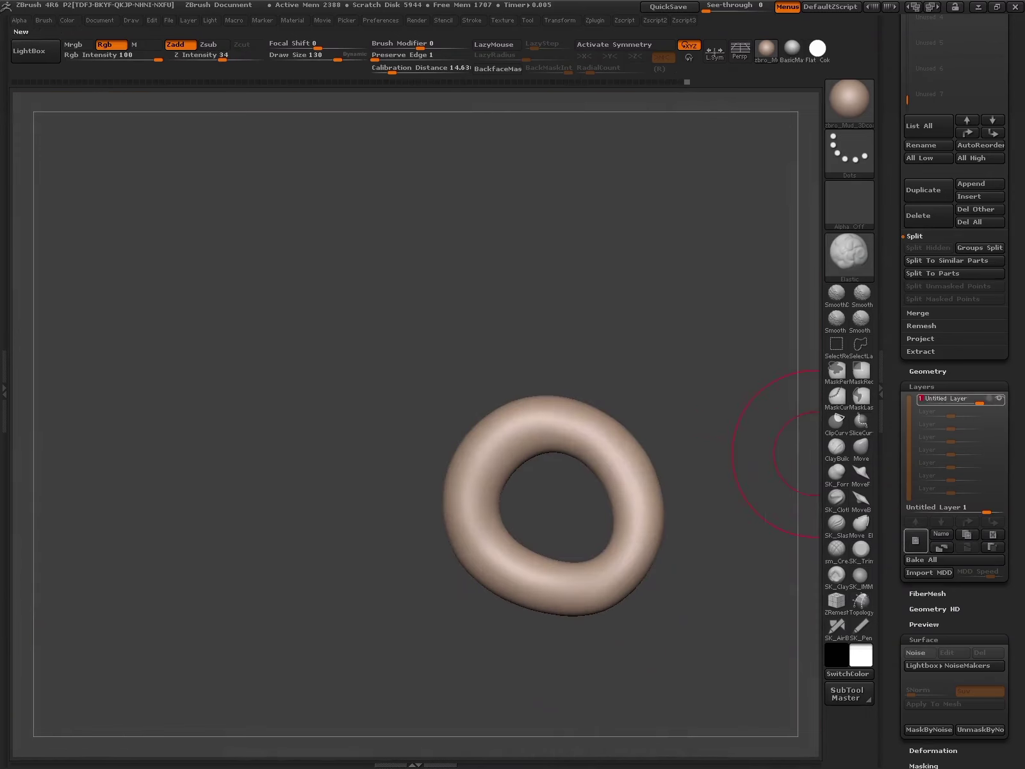
pyautogui.moveTo(816, 452); pyautogui.dragTo(794, 512)
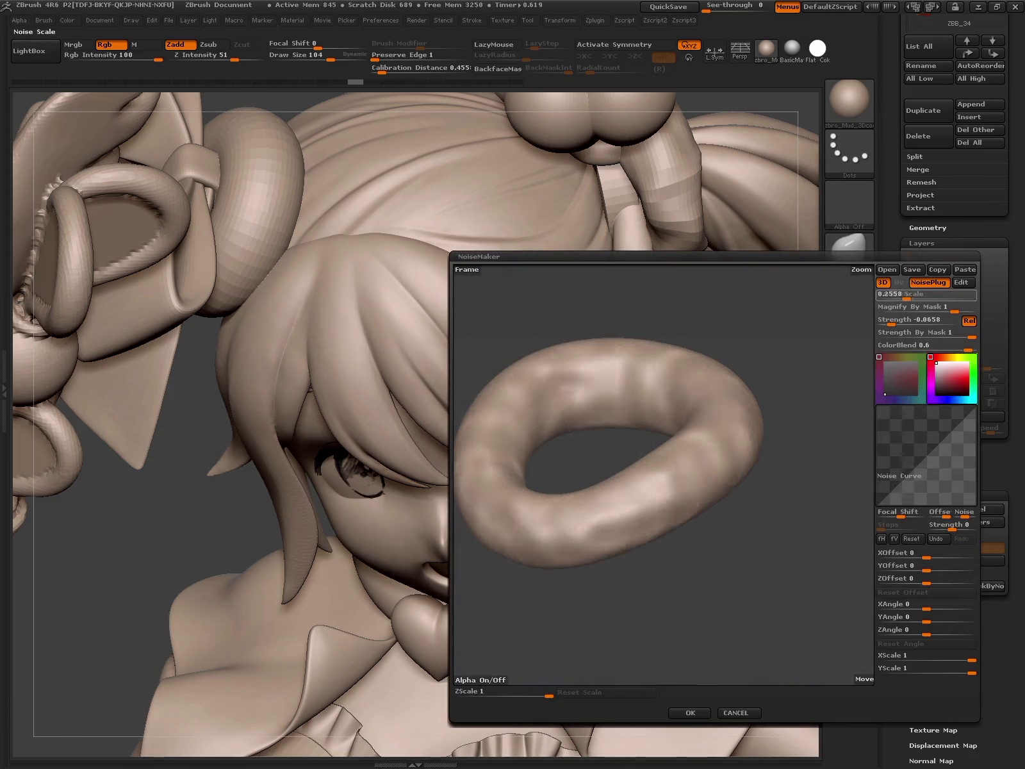
# - Set the NoiseMaker scale to 0.15 on the neck ring and accept the noise
pyautogui.moveTo(907, 298); pyautogui.dragTo(903, 298)
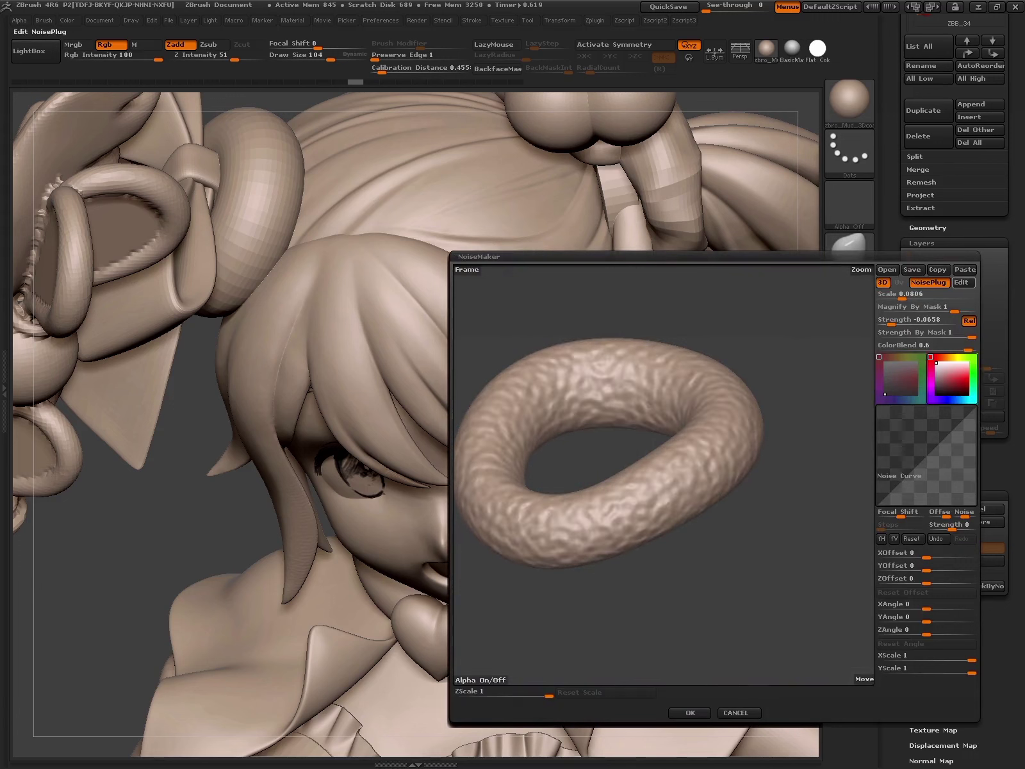
pyautogui.moveTo(902, 298); pyautogui.dragTo(902, 298)
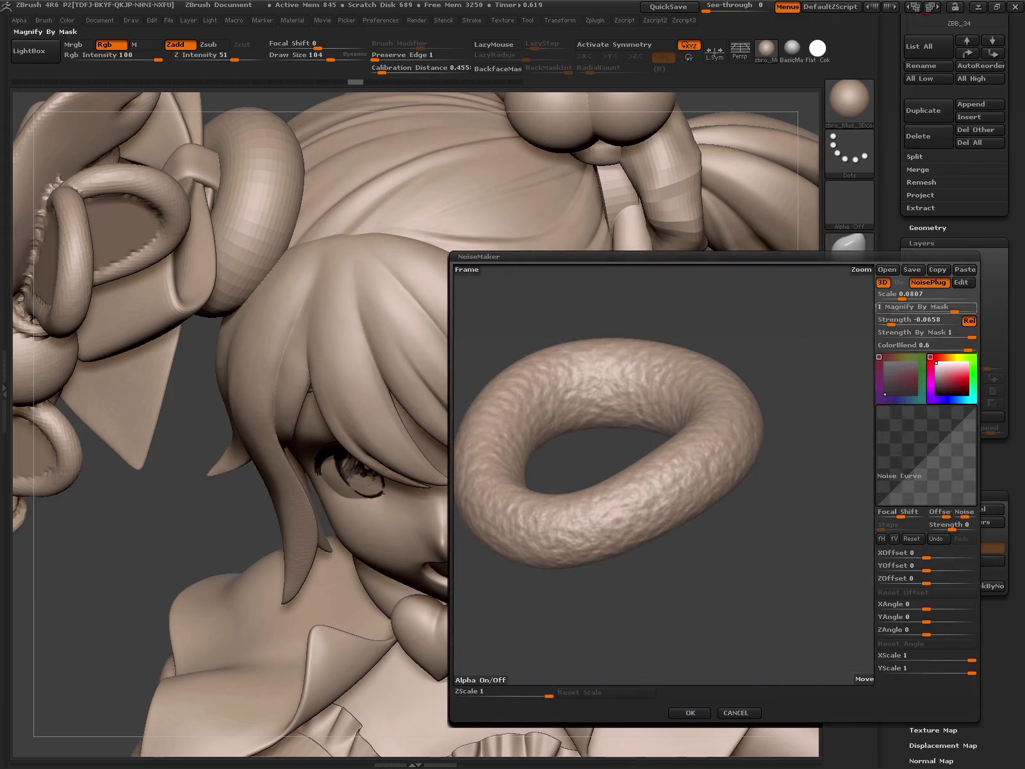
pyautogui.write('0.188')
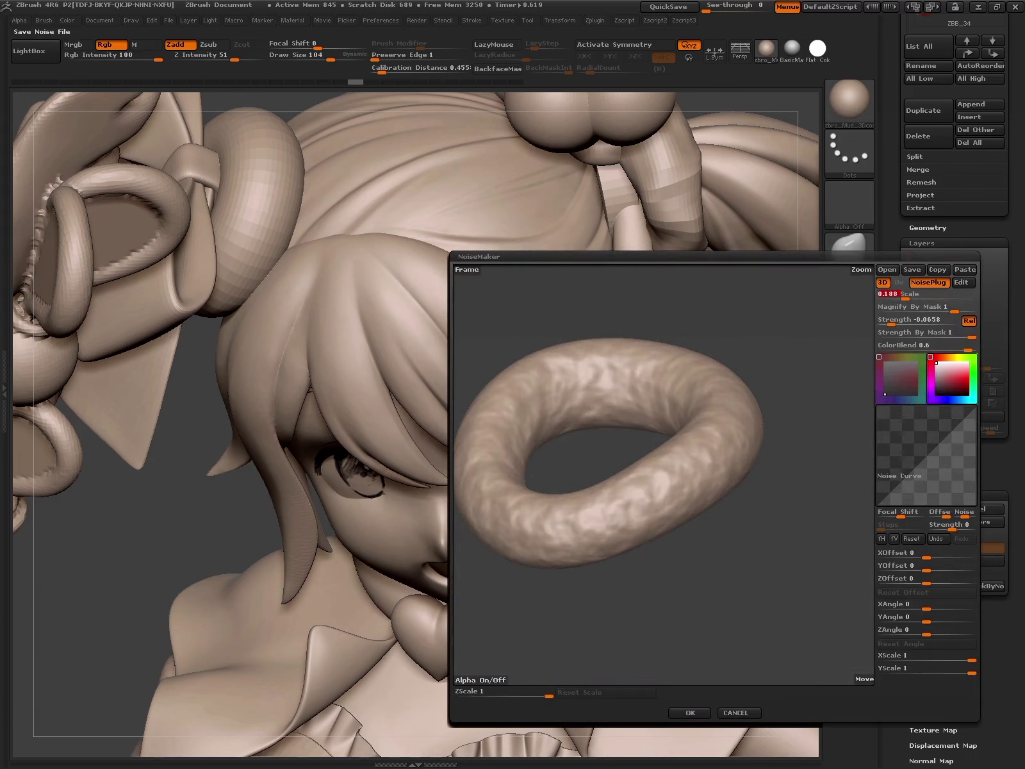
pyautogui.press('Return')
pyautogui.write('0.1')
pyautogui.press('Return')
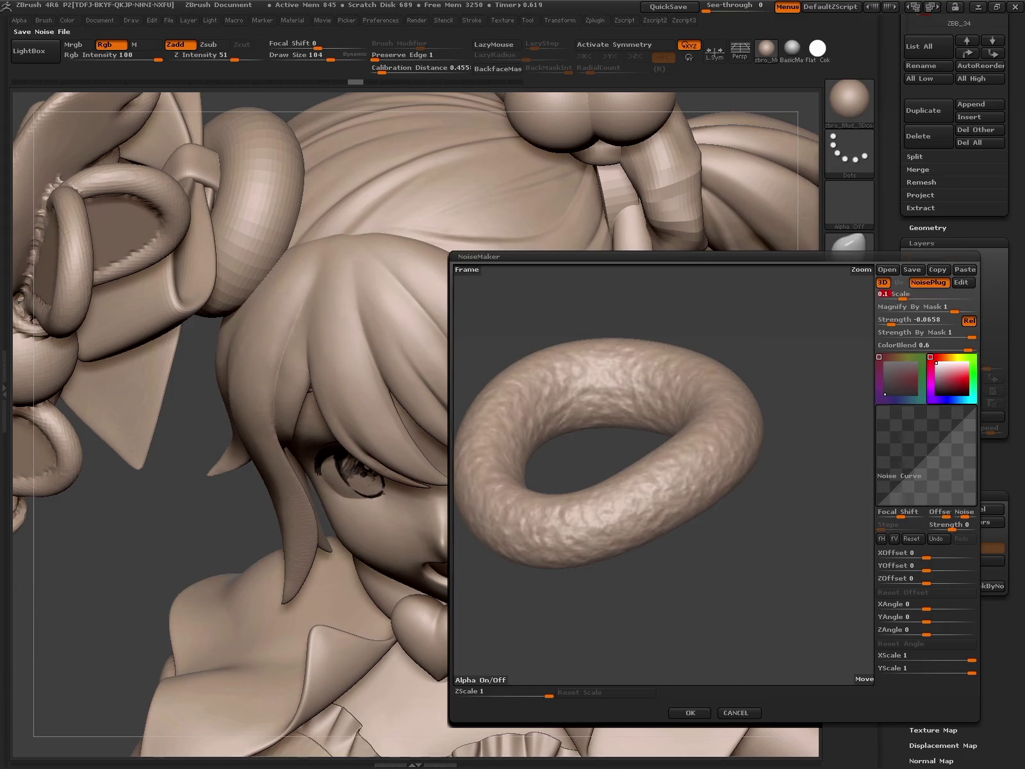
pyautogui.write('2')
pyautogui.press('Return')
pyautogui.write('15')
pyautogui.press('Return')
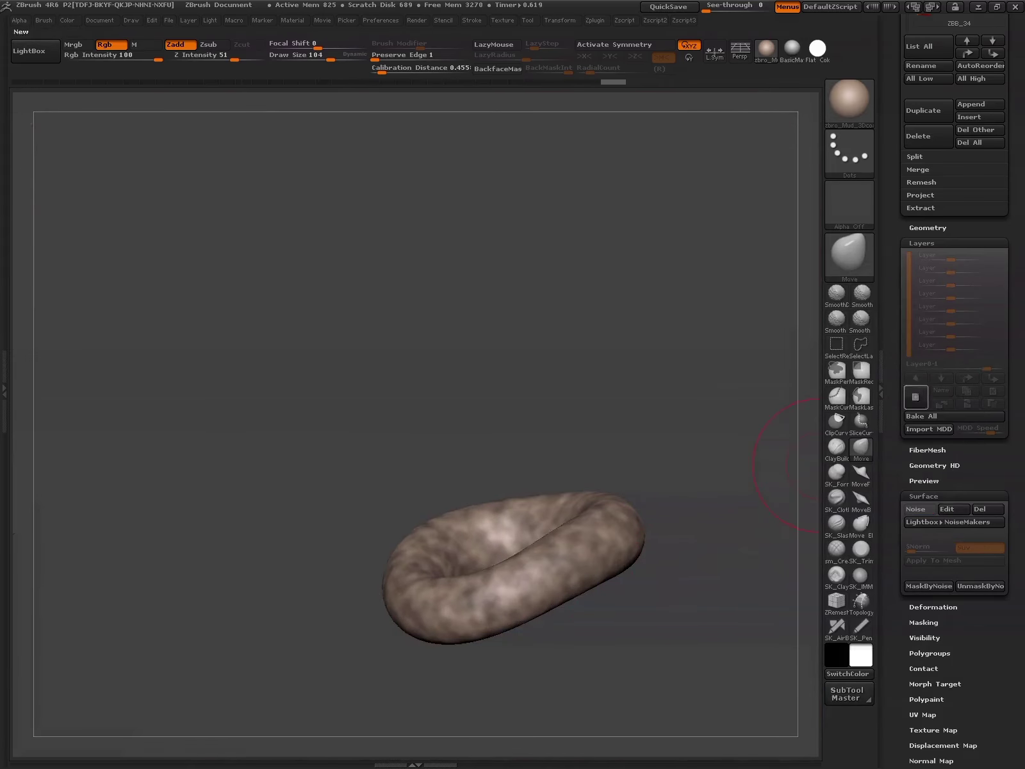
pyautogui.click(916, 397)
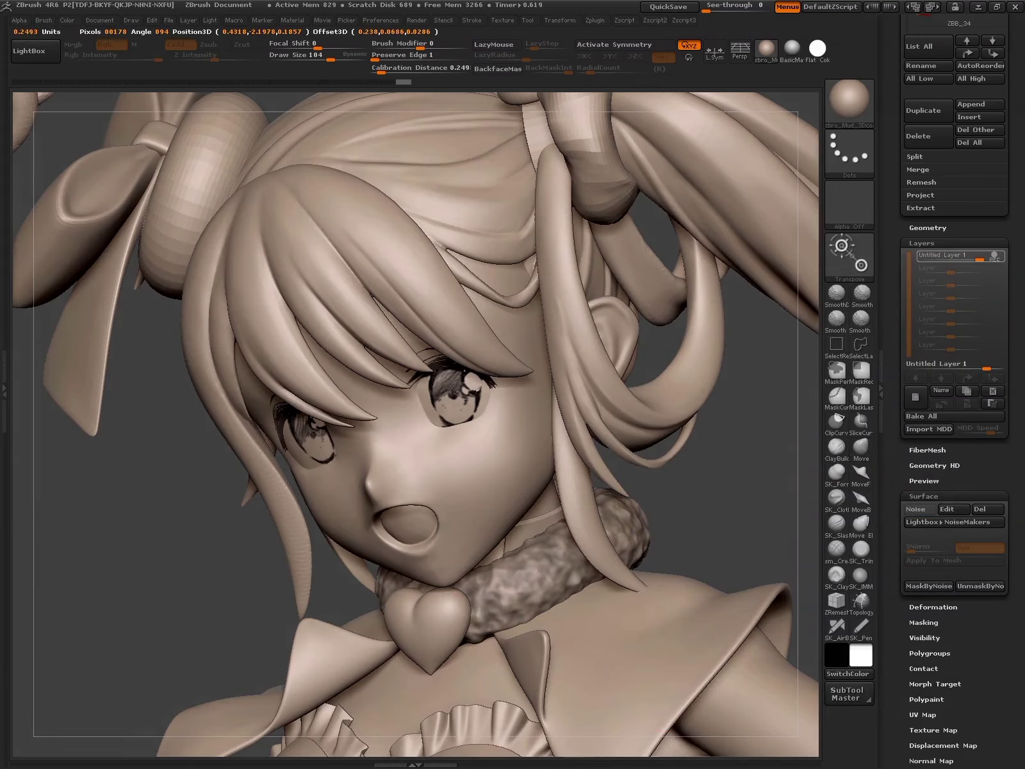
pyautogui.press('space')
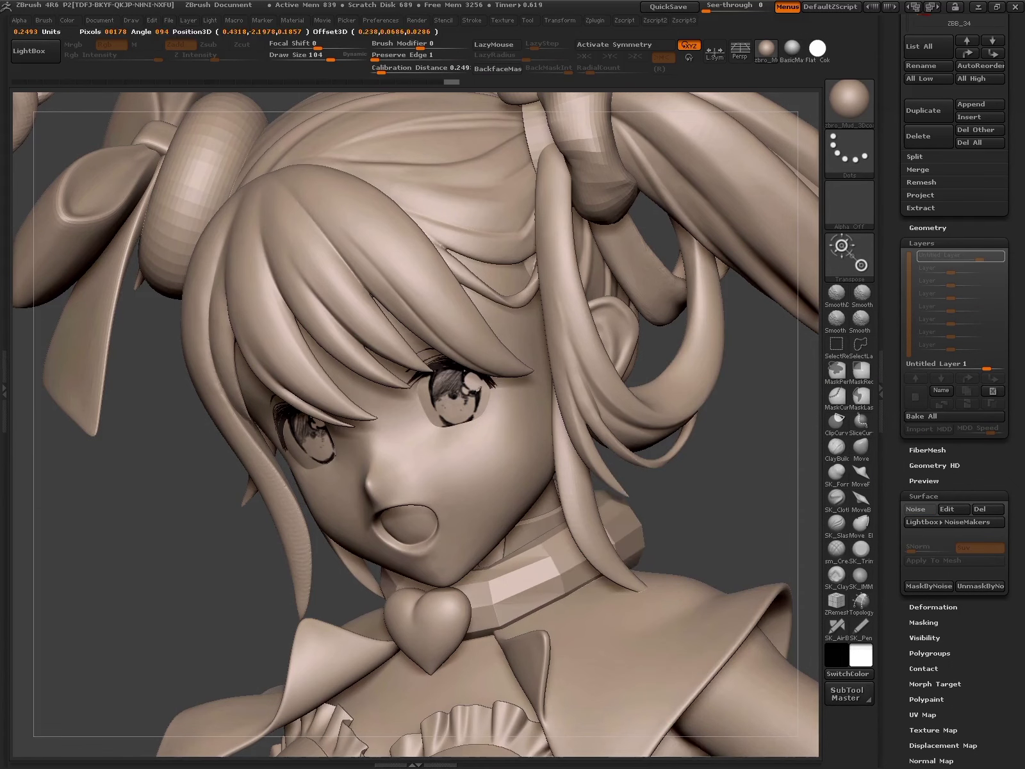
# - Apply NoisePlug noise to wrist ring ZBB_41 at strength -0.0083 and accept it
pyautogui.press('space')
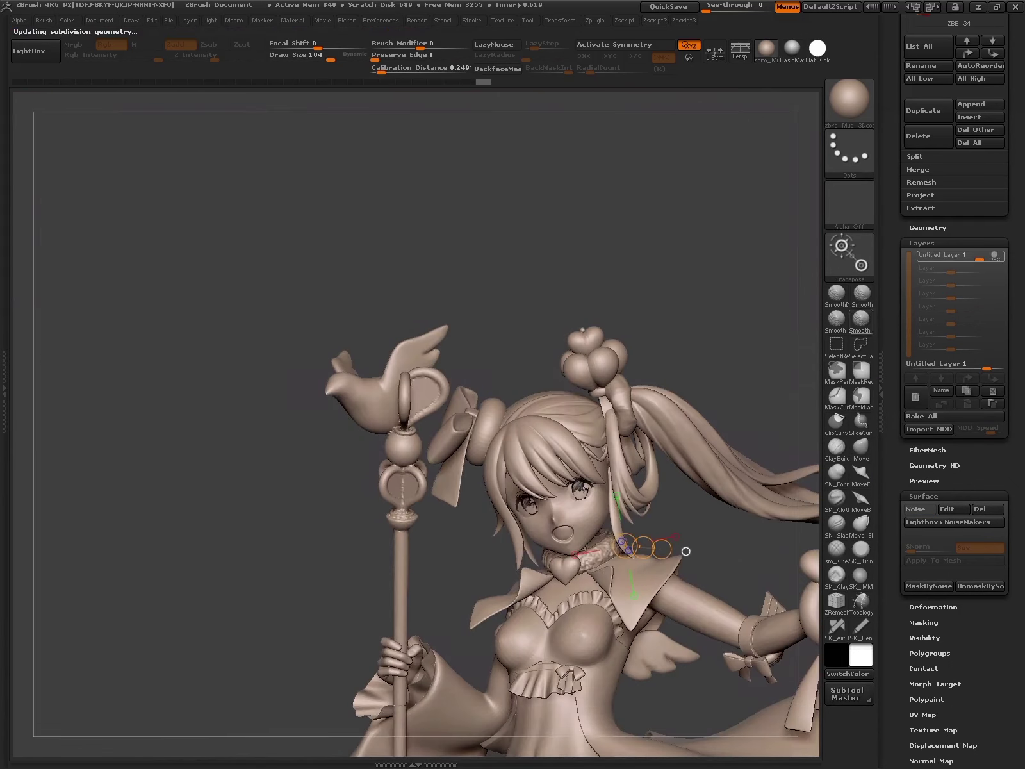
pyautogui.moveTo(686, 551); pyautogui.dragTo(750, 570)
pyautogui.press('q')
pyautogui.keyDown('alt'); pyautogui.click(547, 546); pyautogui.keyUp('alt')
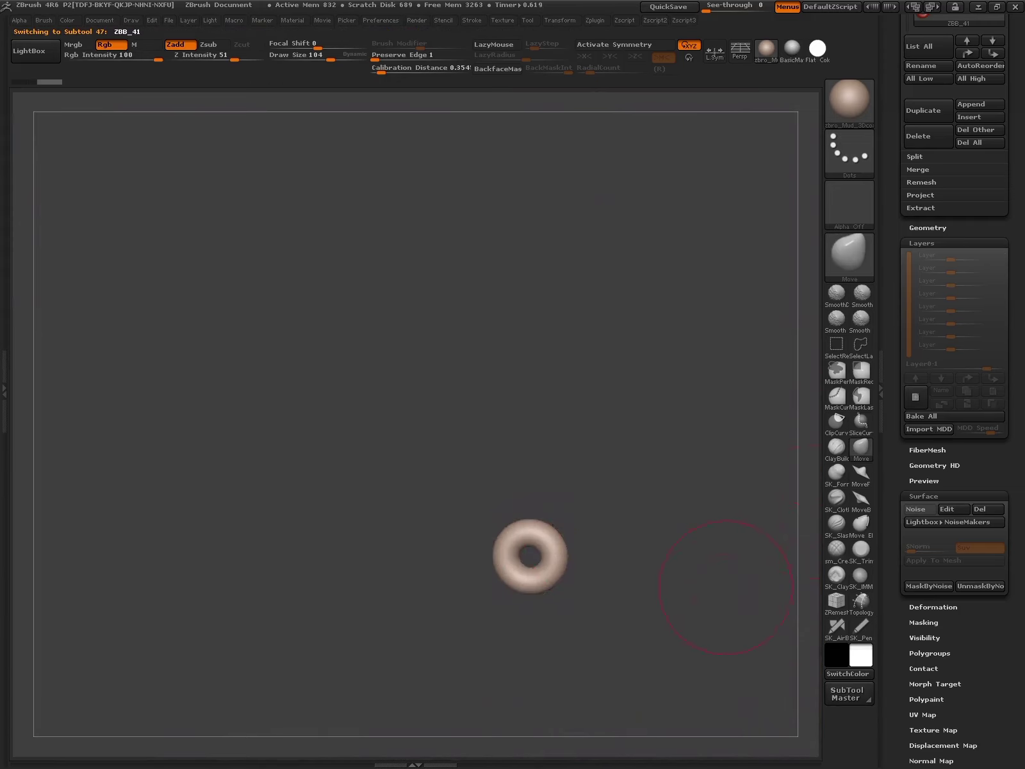
pyautogui.click(947, 509)
pyautogui.click(929, 282)
pyautogui.write('-0.0003')
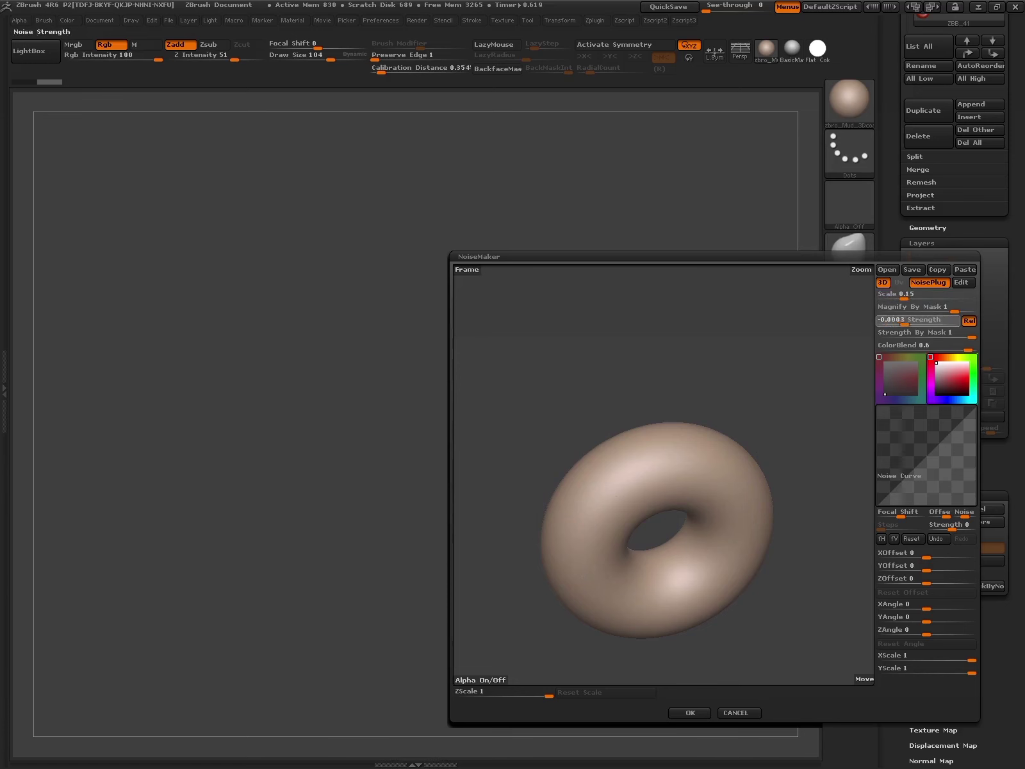
pyautogui.press('Return')
pyautogui.click(690, 712)
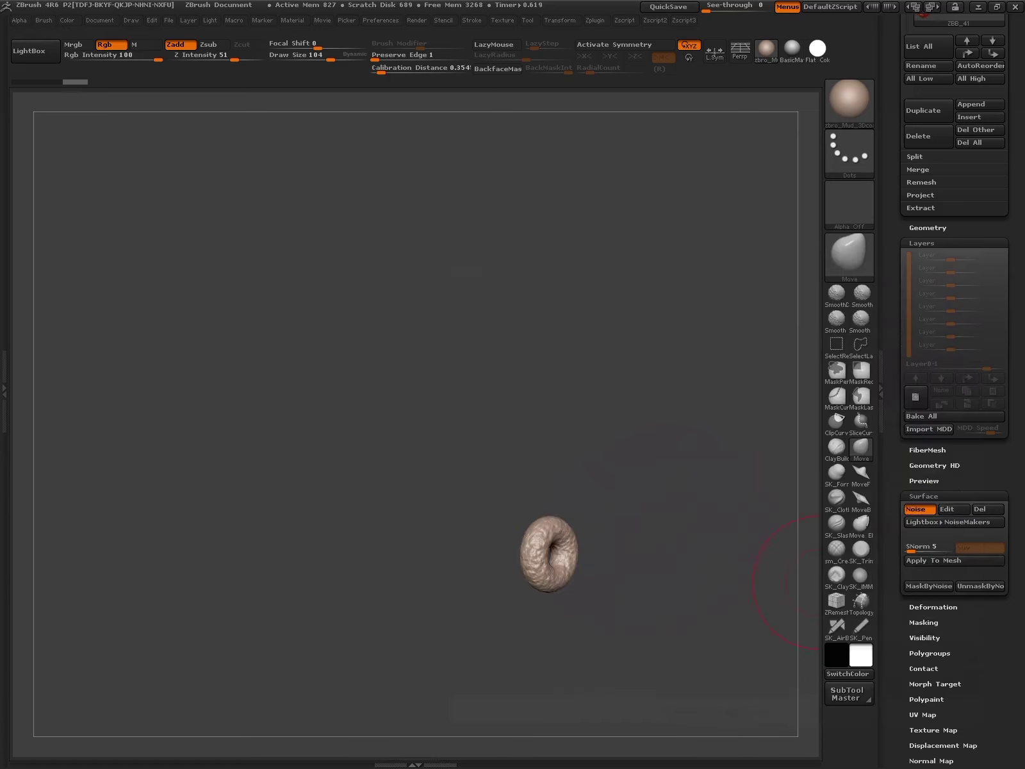
pyautogui.click(916, 397)
# - Frame the figure and toggle Freeze SubDivision Levels on the wrist ring
pyautogui.press('w')
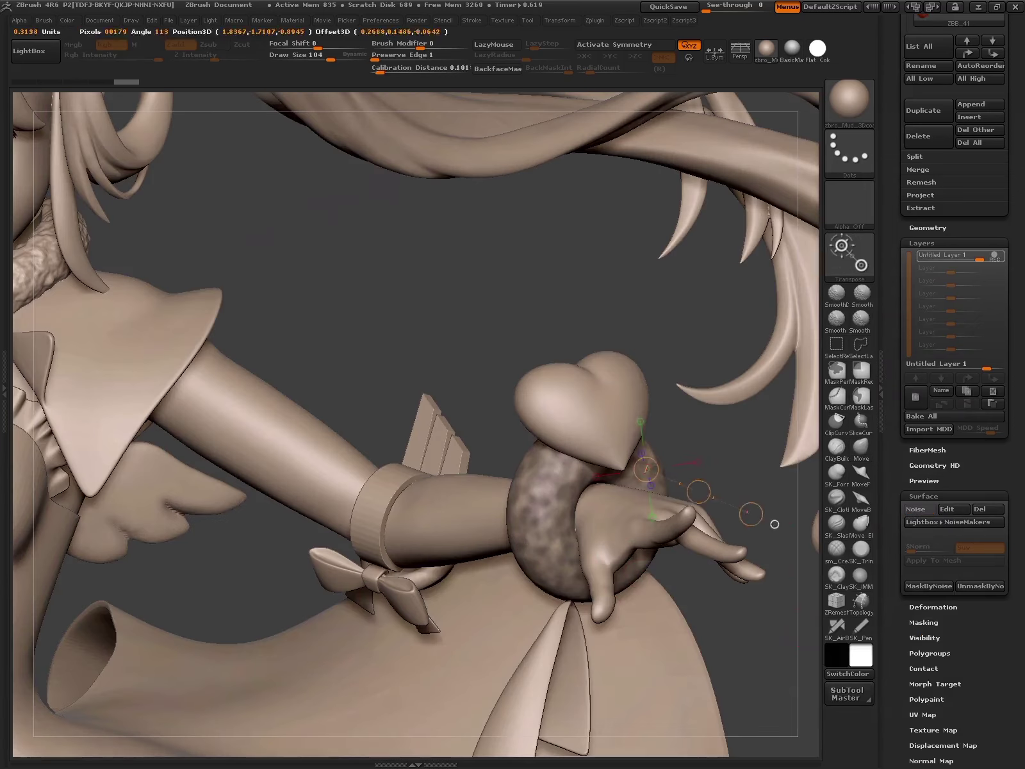
pyautogui.press('f')
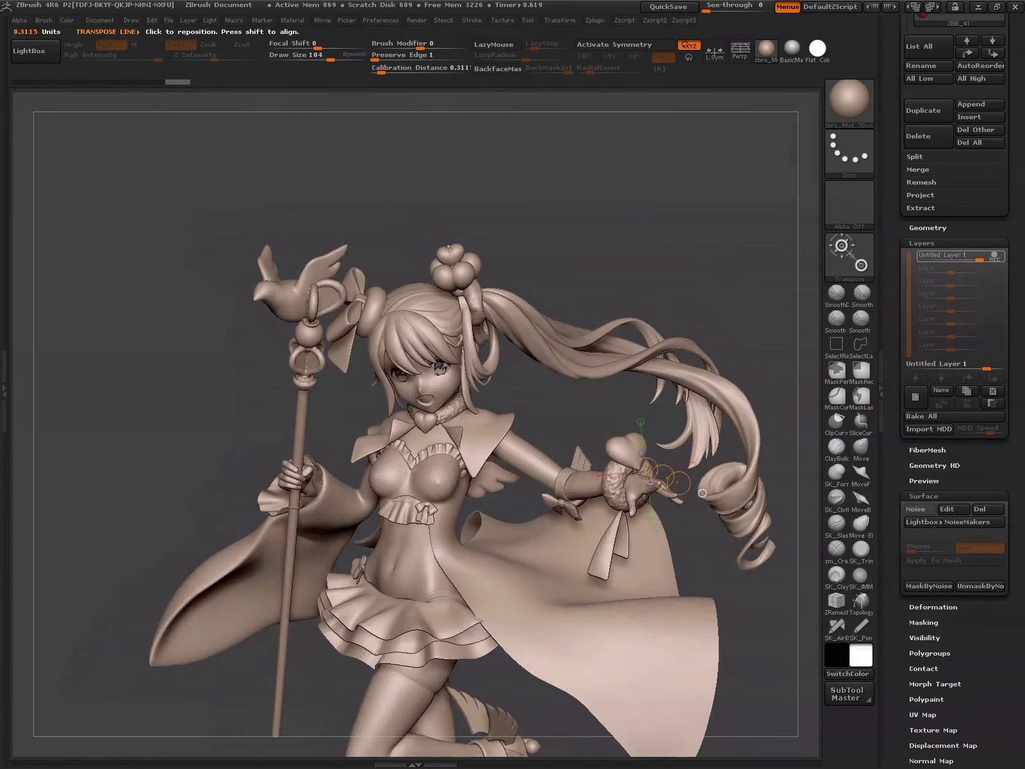
pyautogui.press('q')
pyautogui.keyDown('alt'); pyautogui.moveTo(703, 493); pyautogui.dragTo(755, 389); pyautogui.keyUp('alt')
pyautogui.press('space')
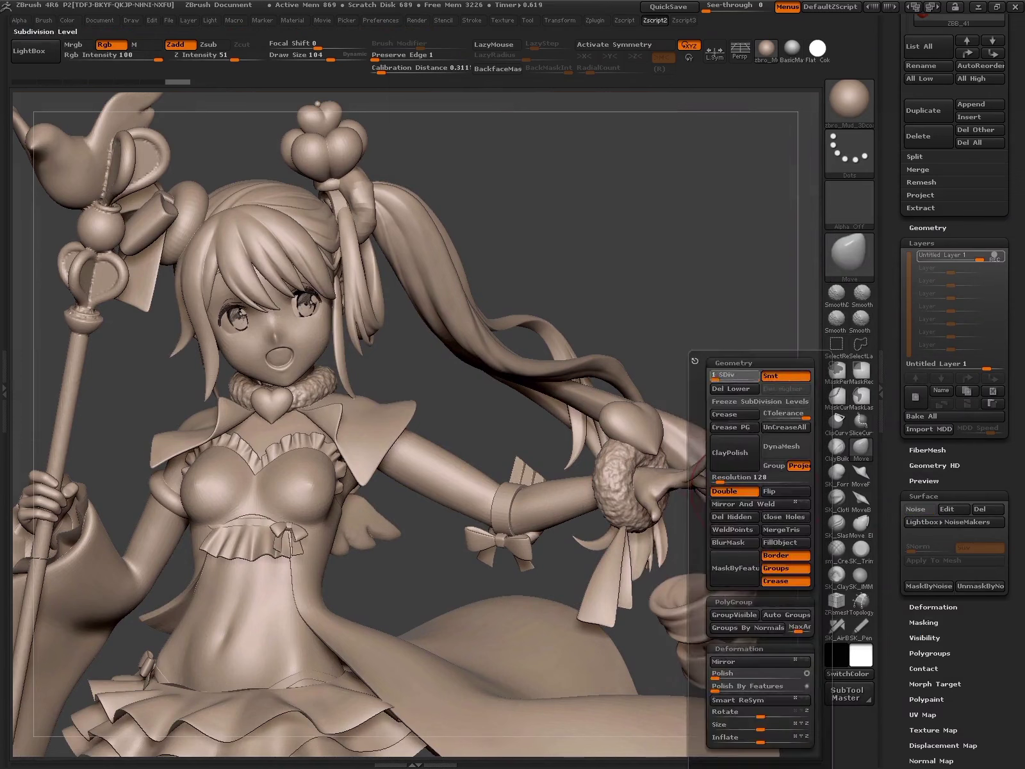
pyautogui.click(717, 375)
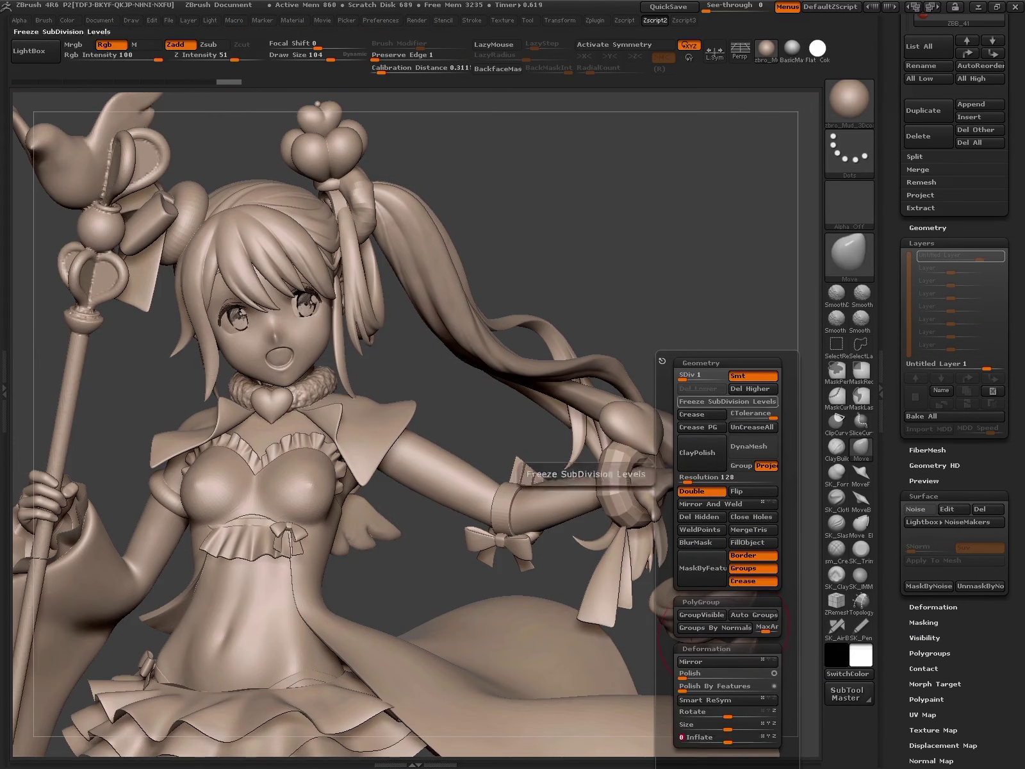
pyautogui.click(727, 401)
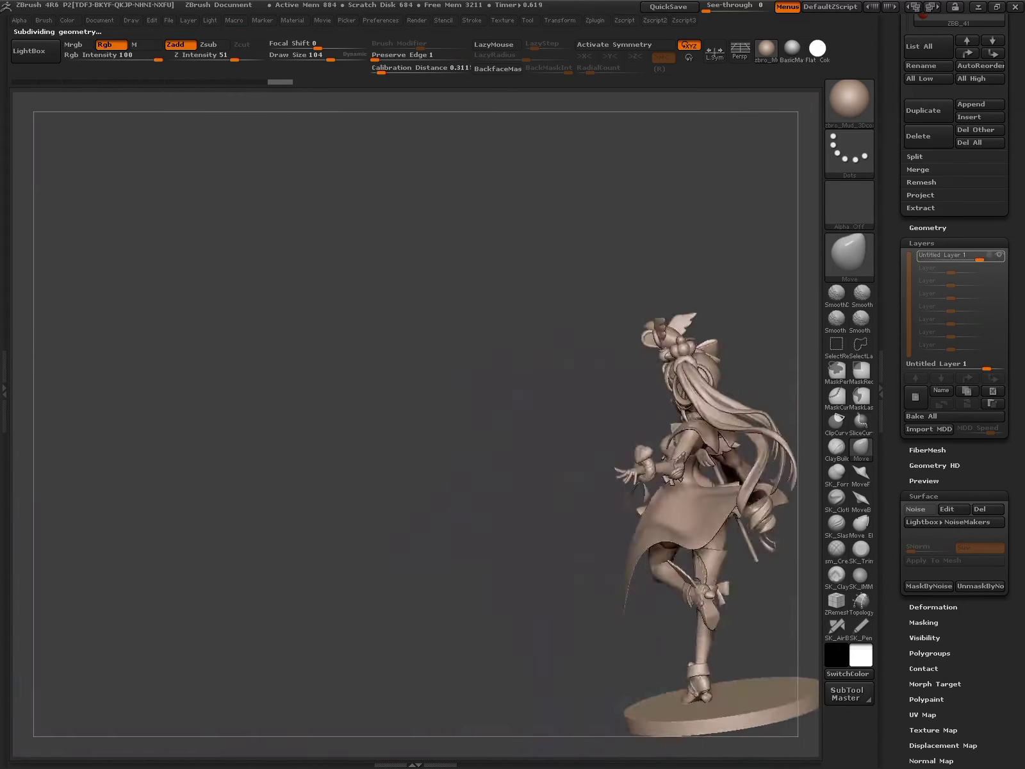